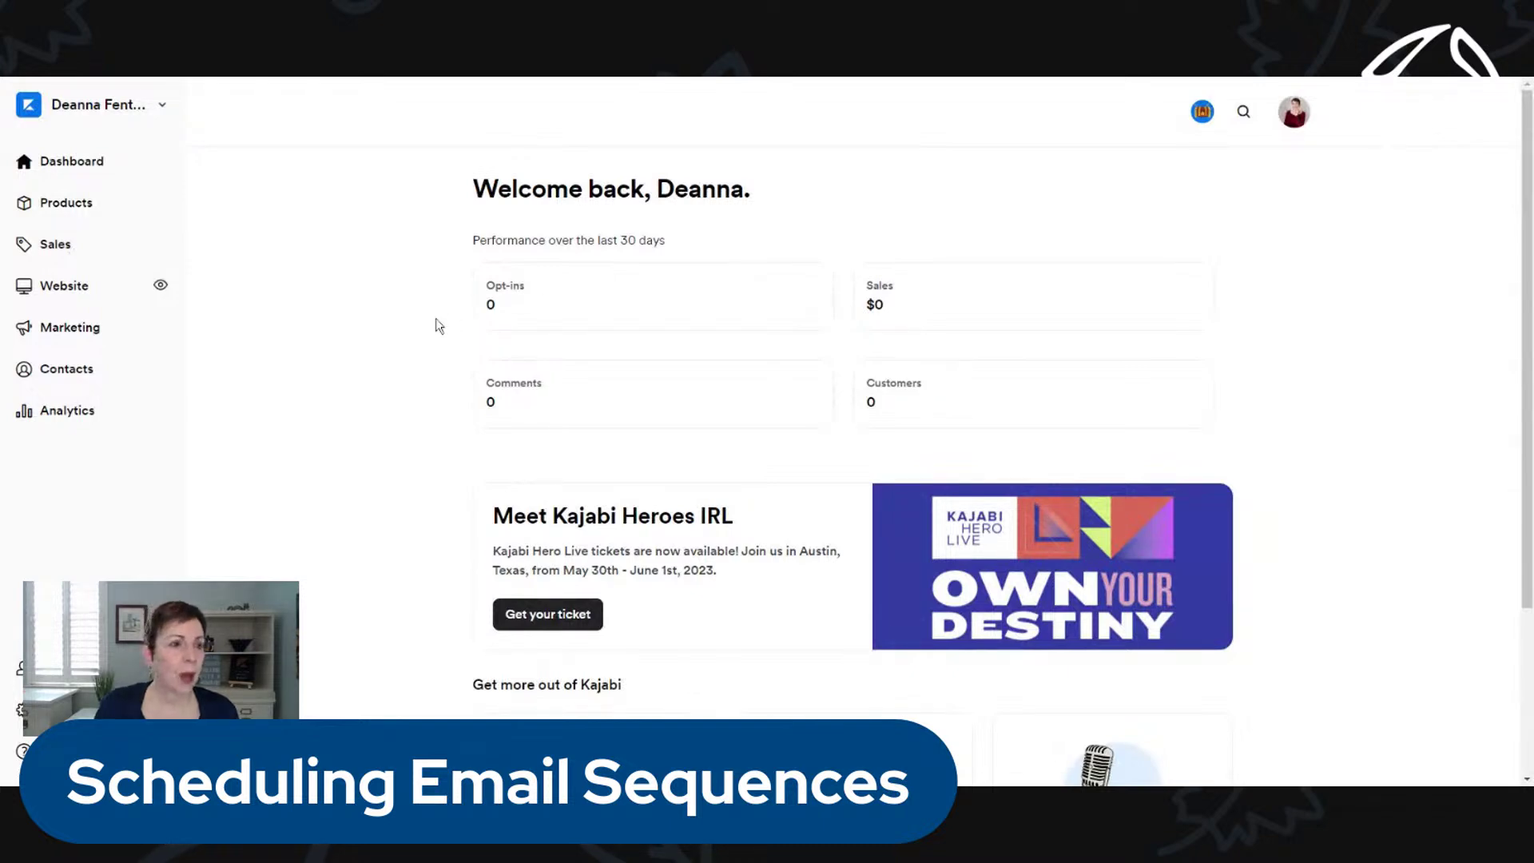
- Create a new email campaign of the Email Sequence type titled "dfgd"
click(81, 332)
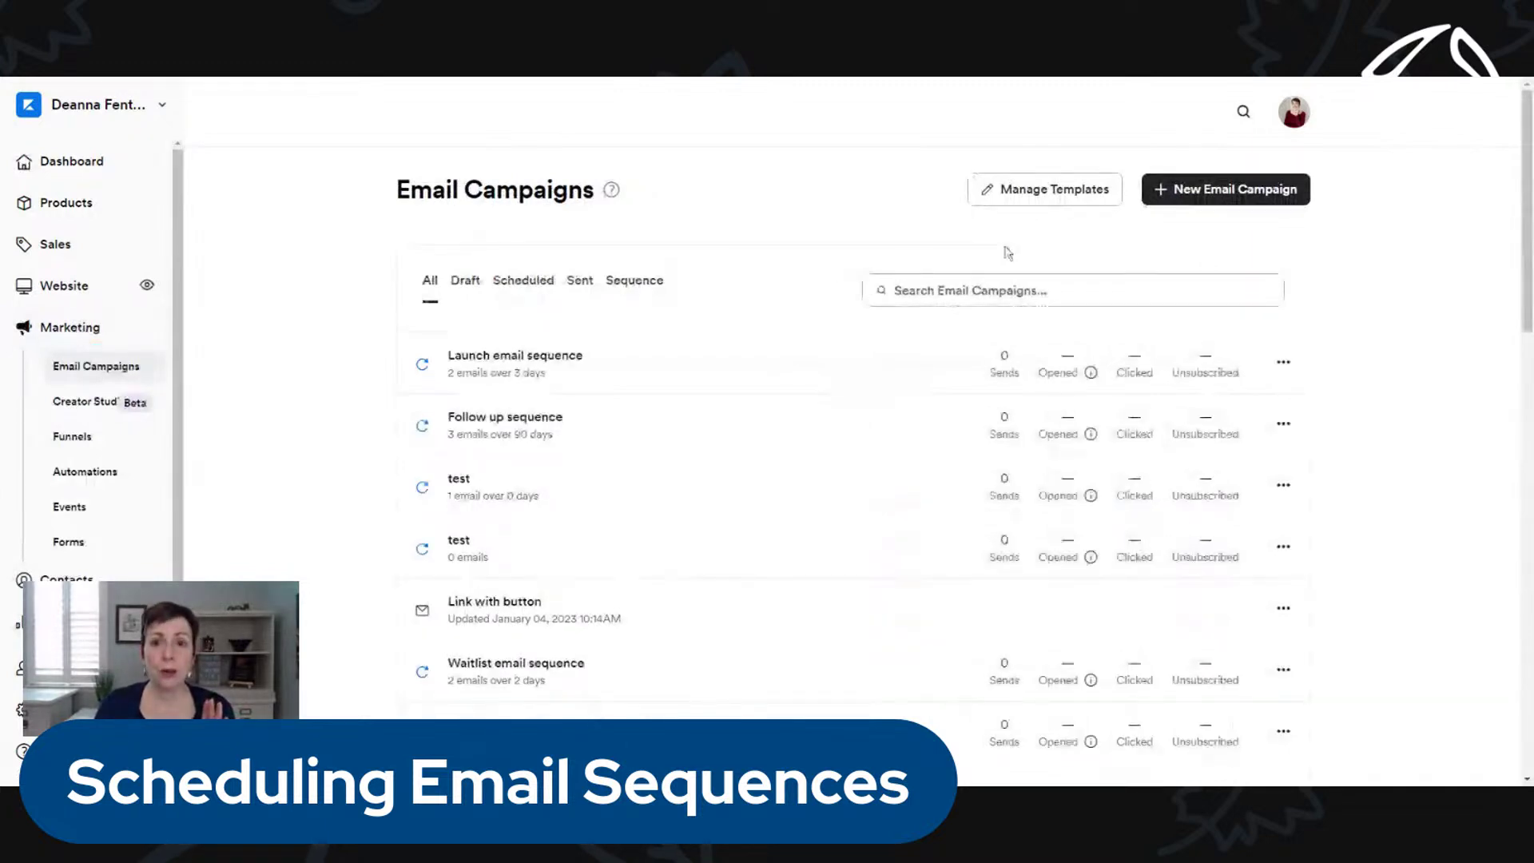
click(1185, 192)
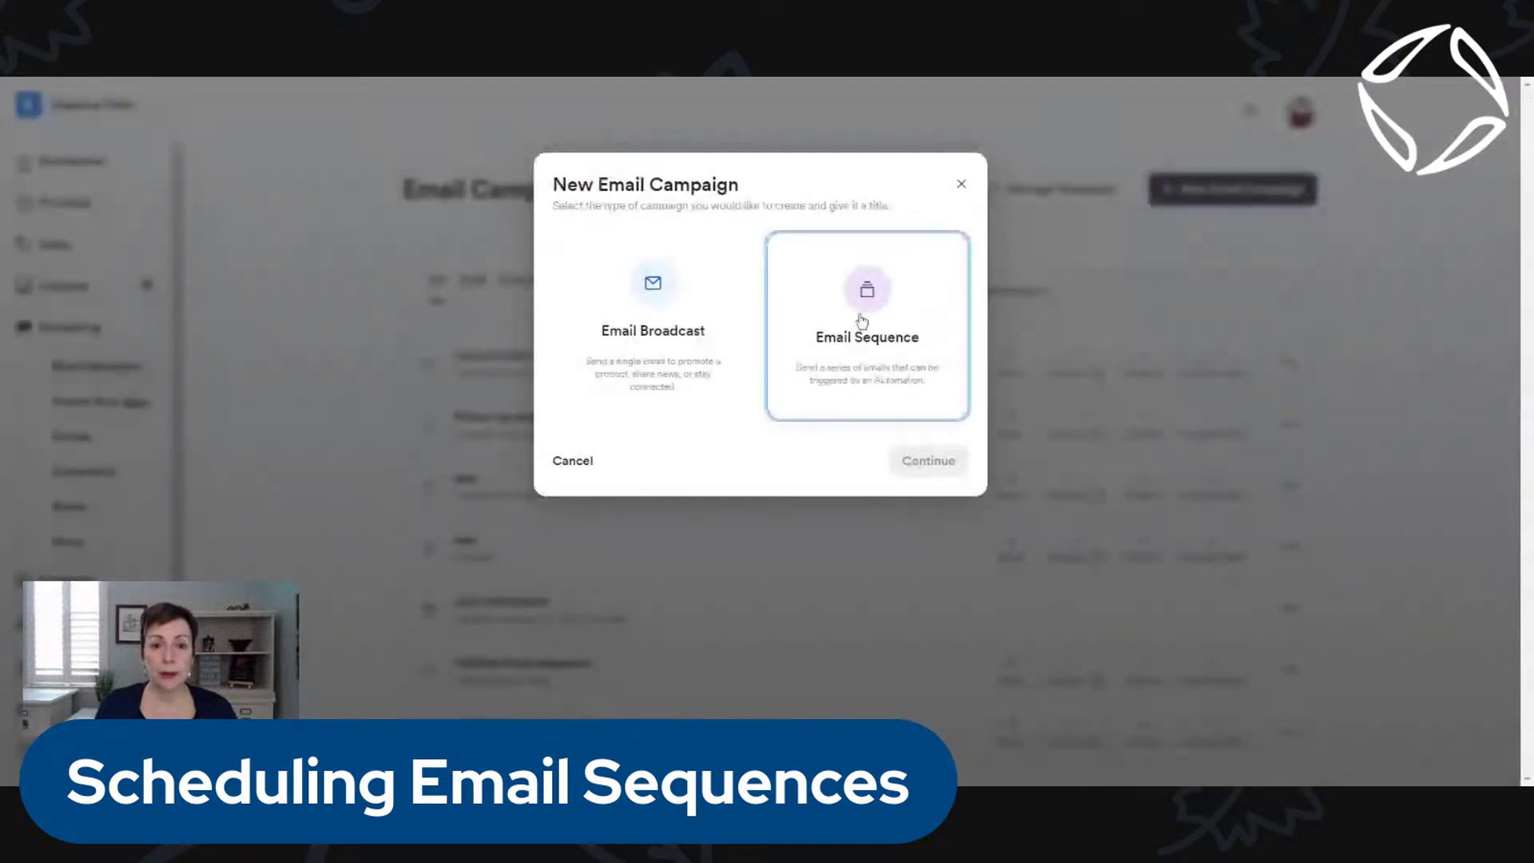
click(861, 321)
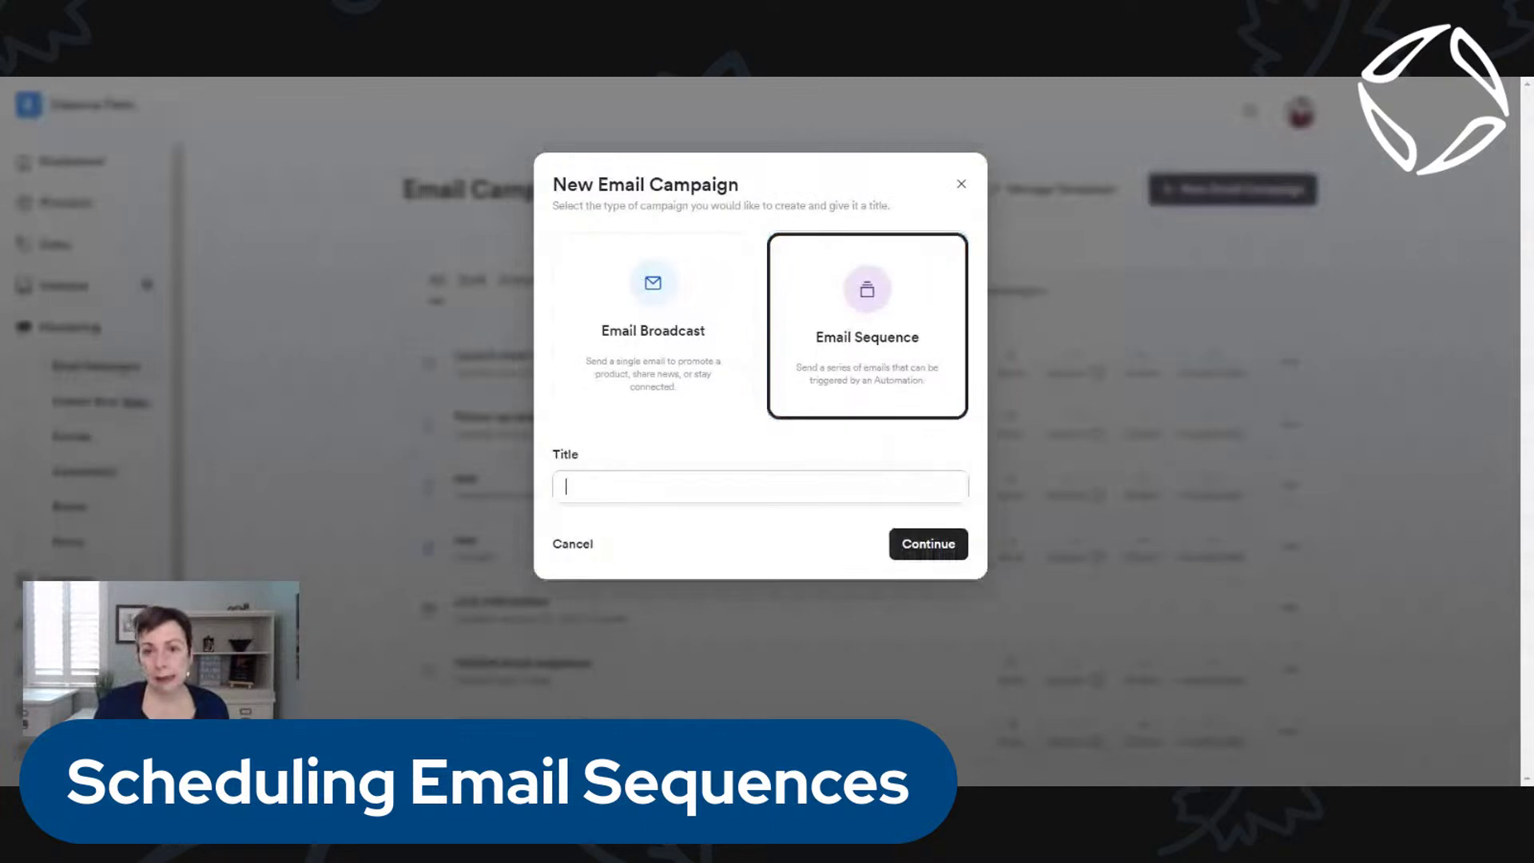
text(Test)
click(918, 544)
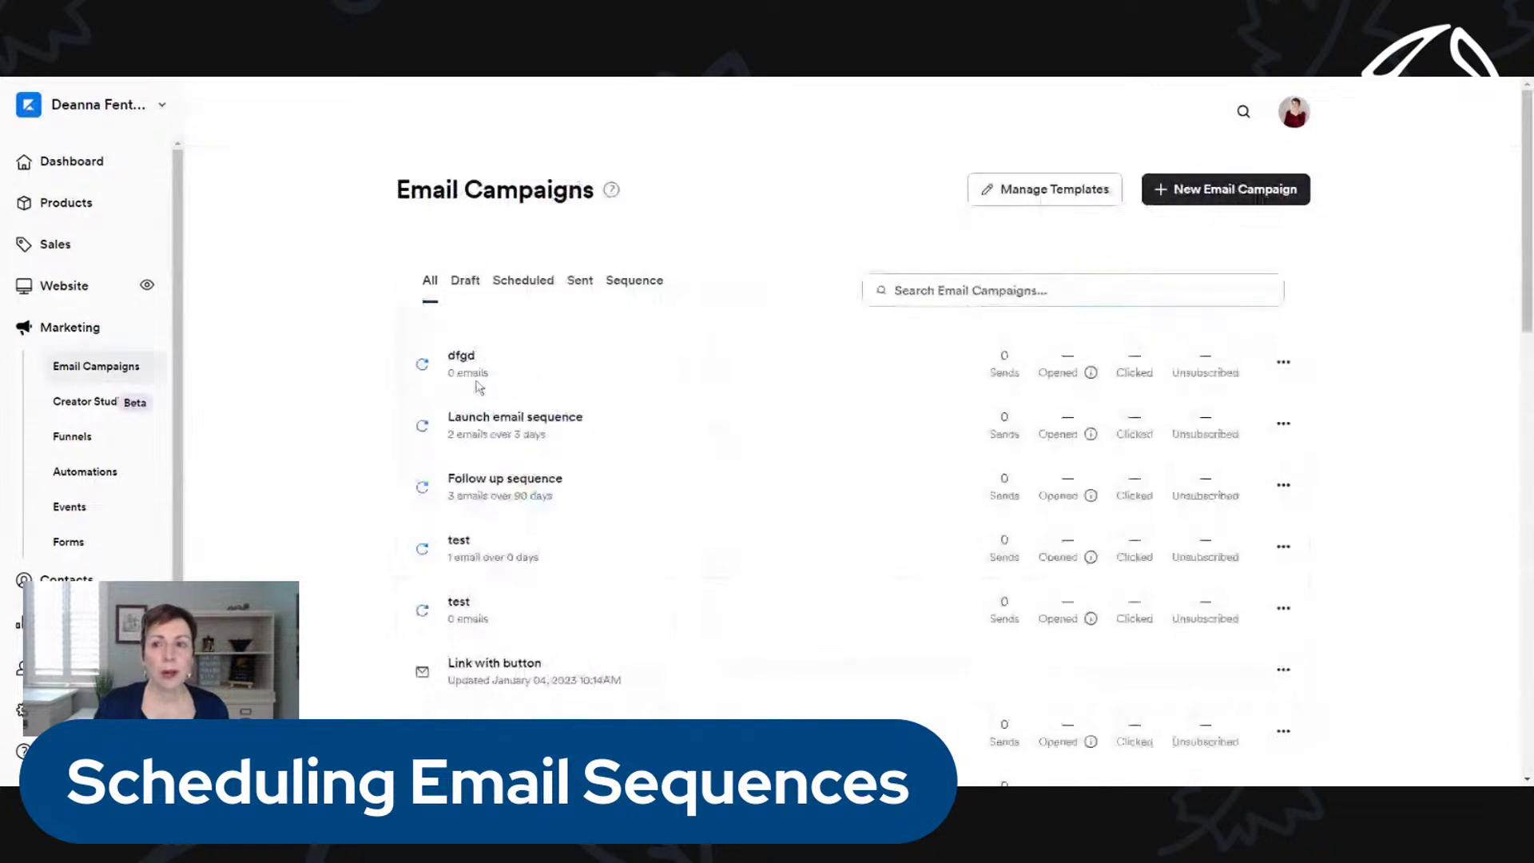
- Open the Launch email sequence and start a new email in it with the Classic Editor
click(511, 419)
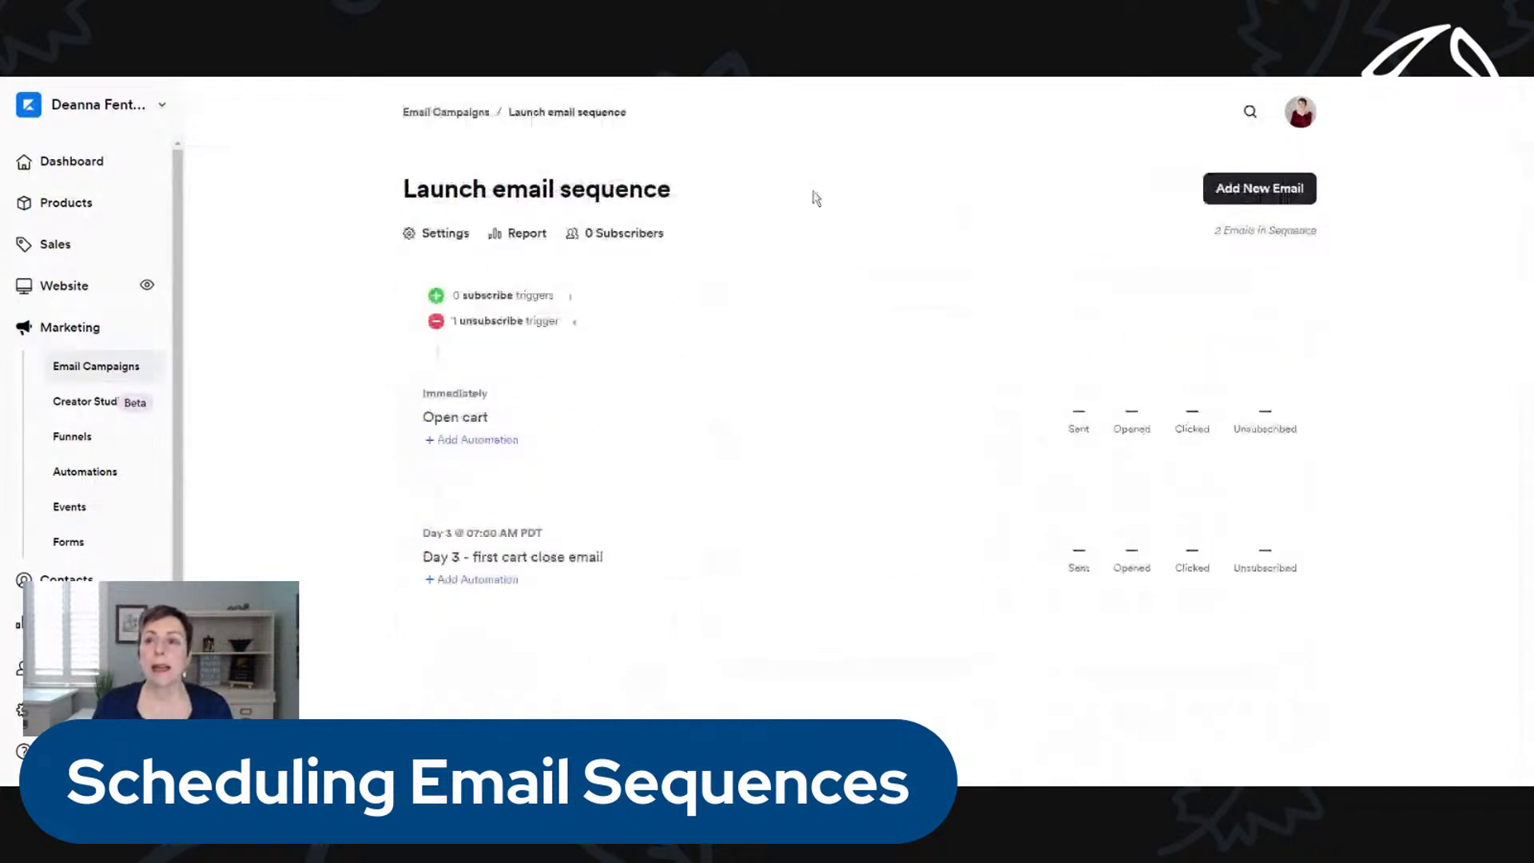
click(1303, 195)
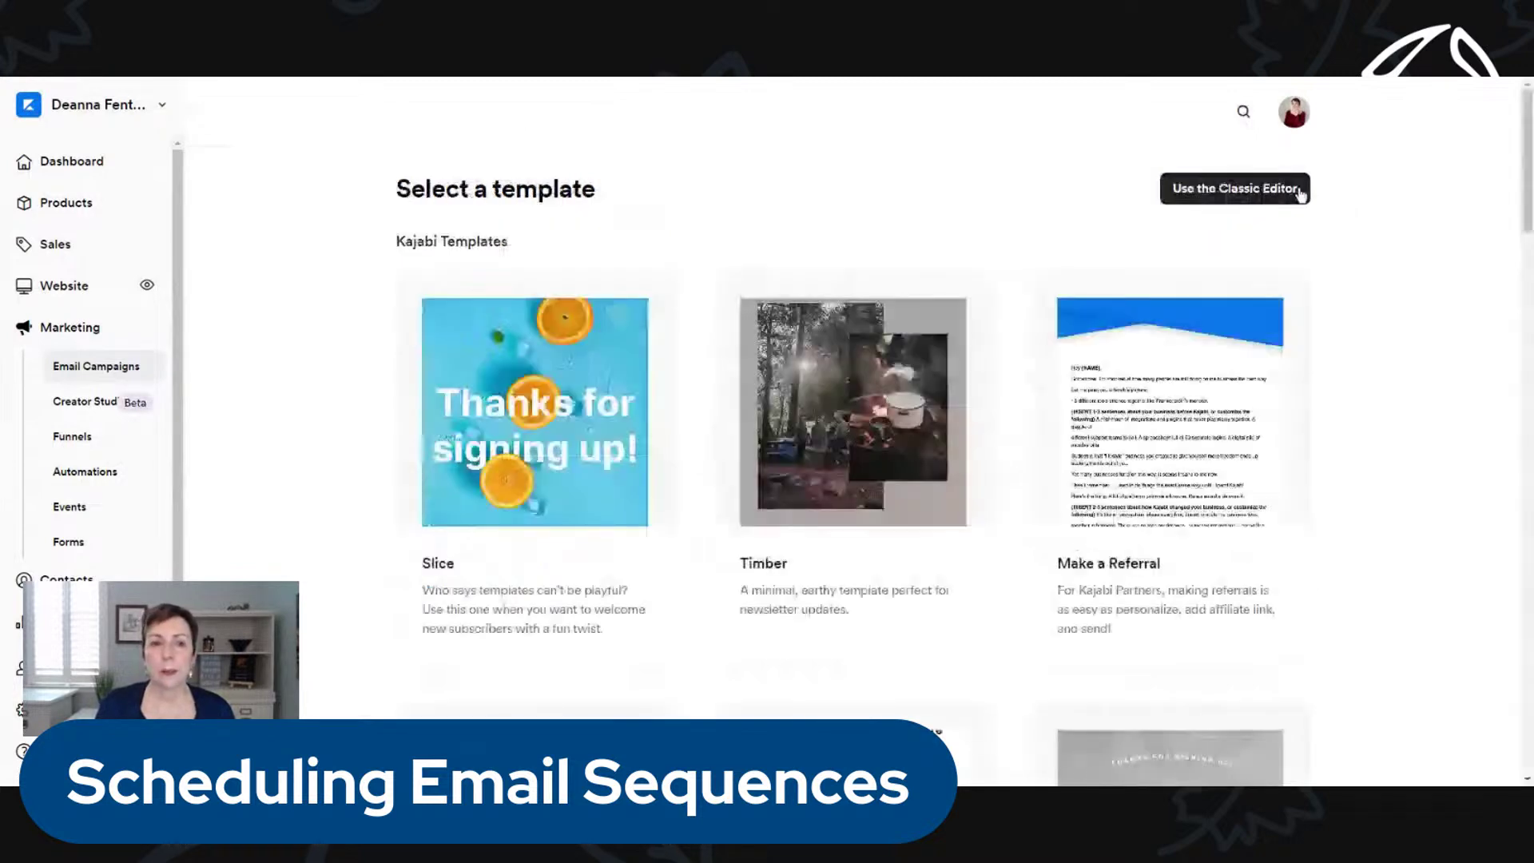
click(1299, 190)
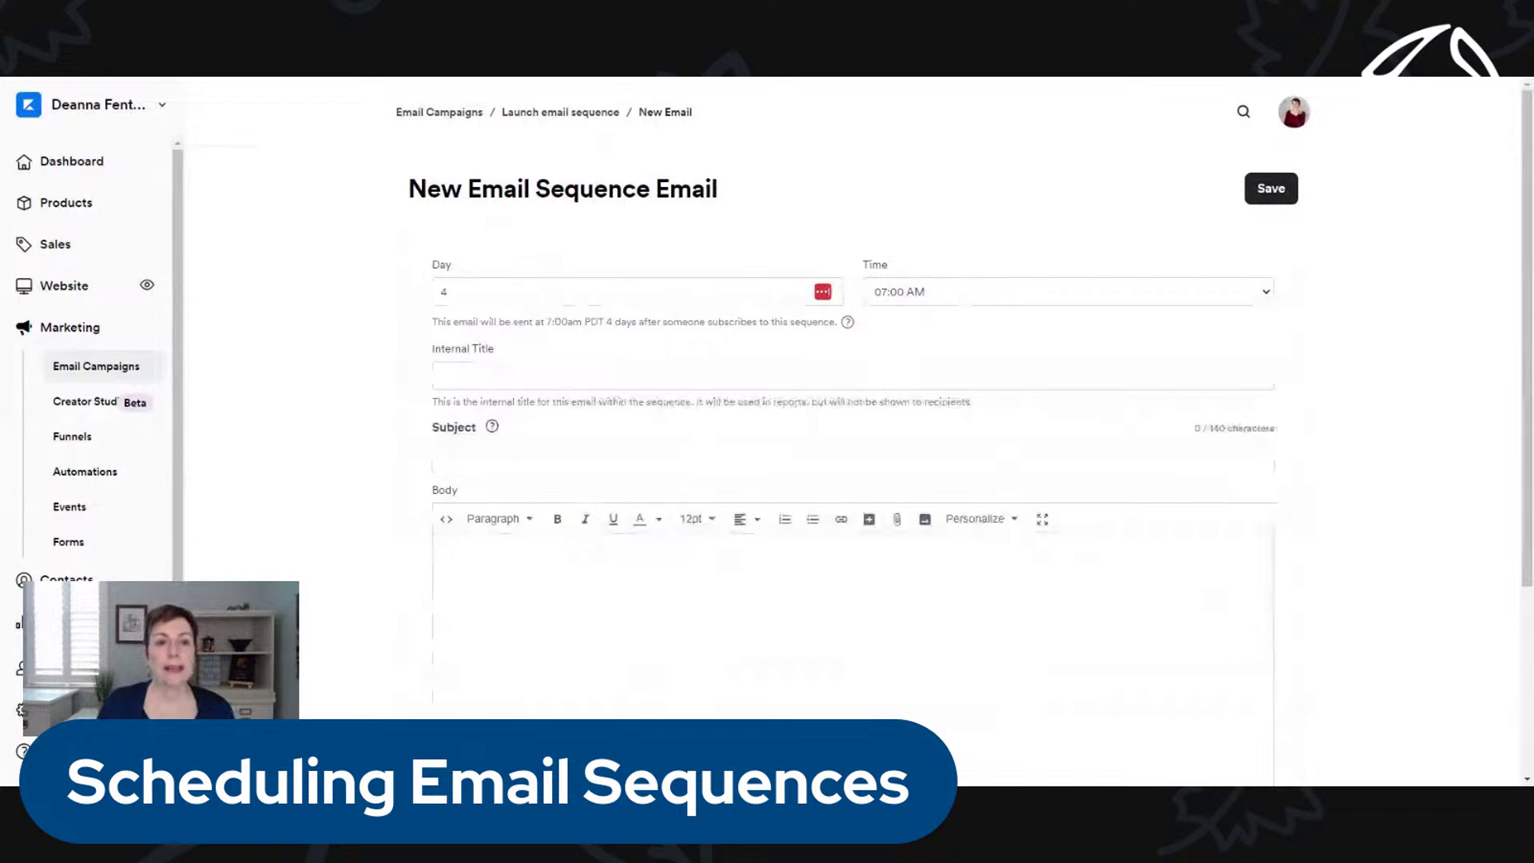
- Try day 0 for the new sequence email, and settle on day 5 as its send day
double_click(445, 291)
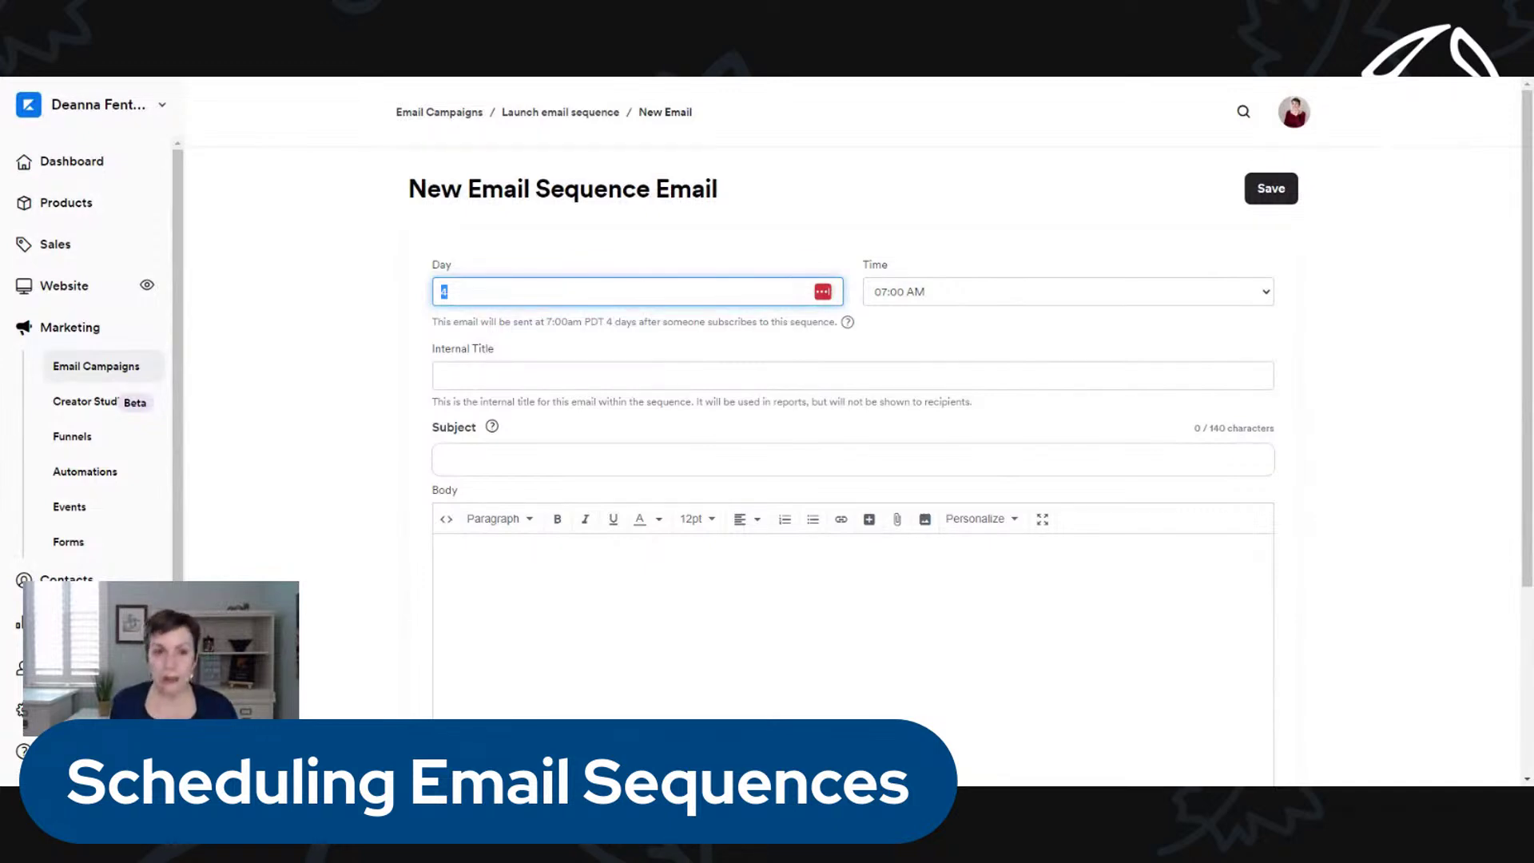
text(0)
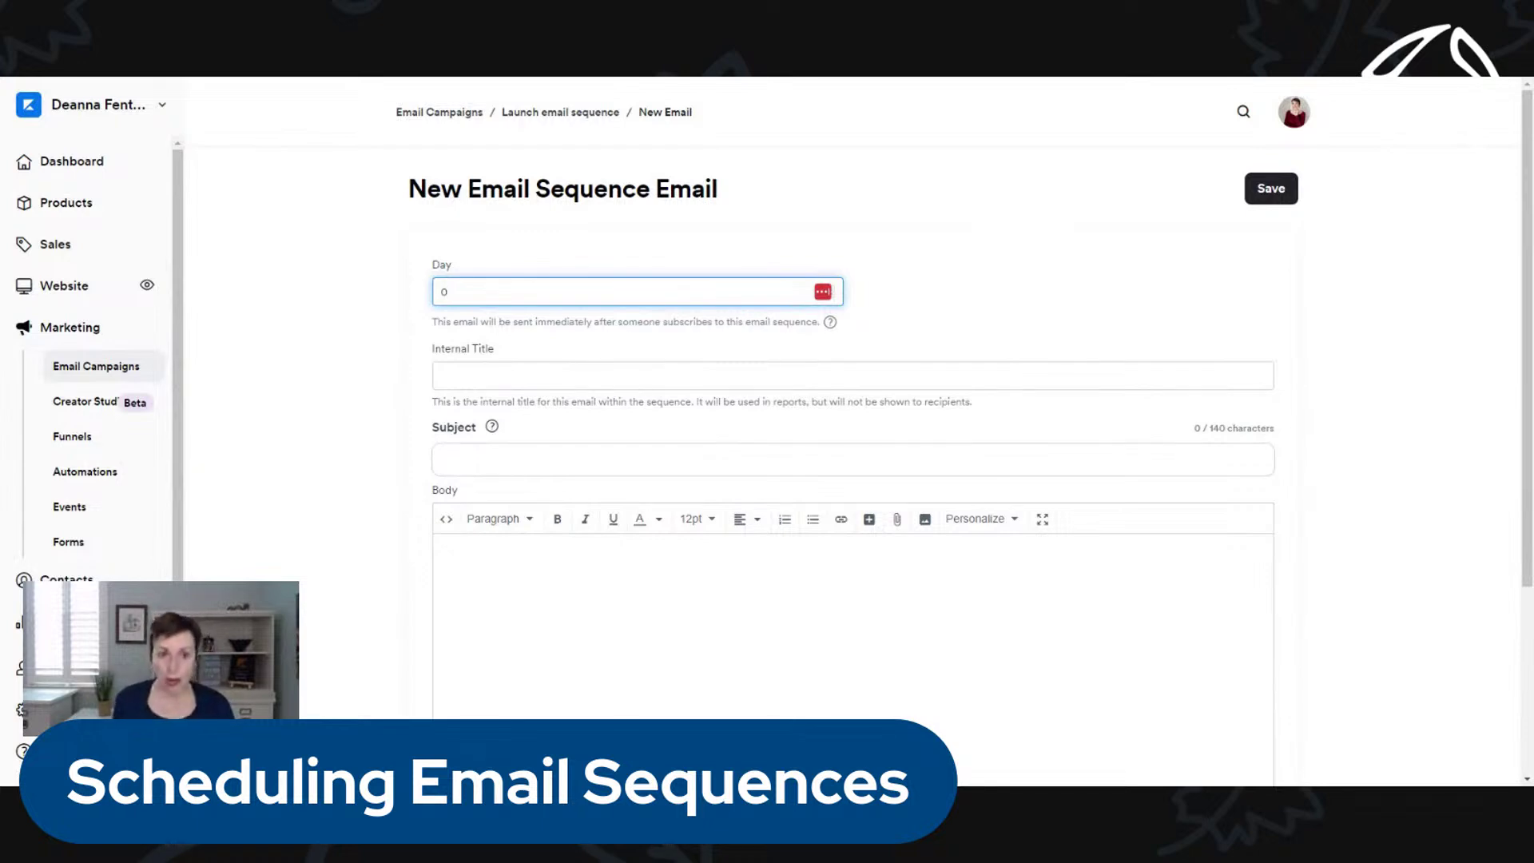
key(BackSpace)
text(5)
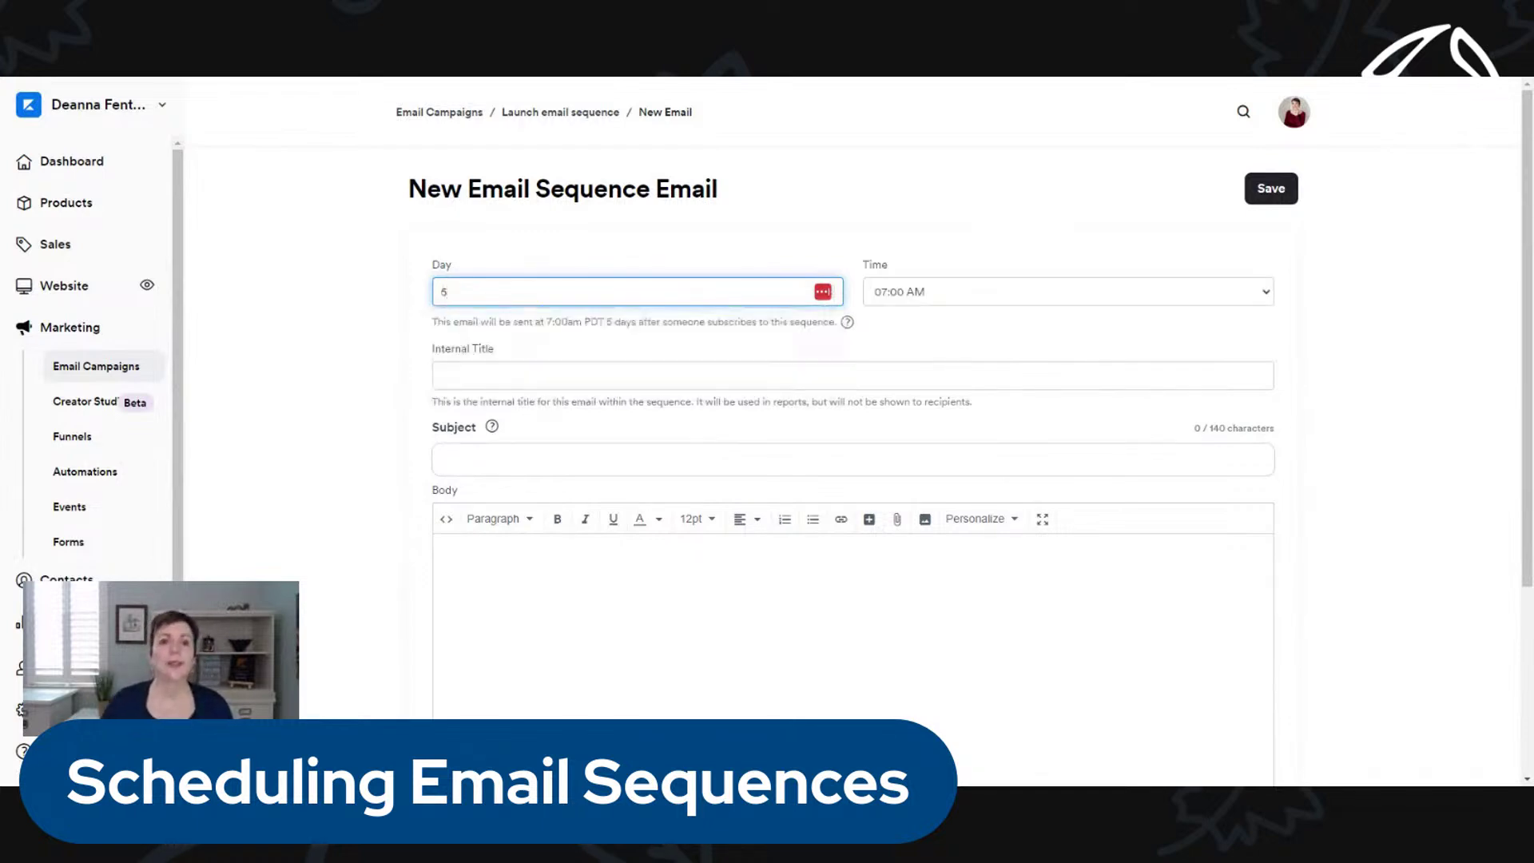
click(526, 254)
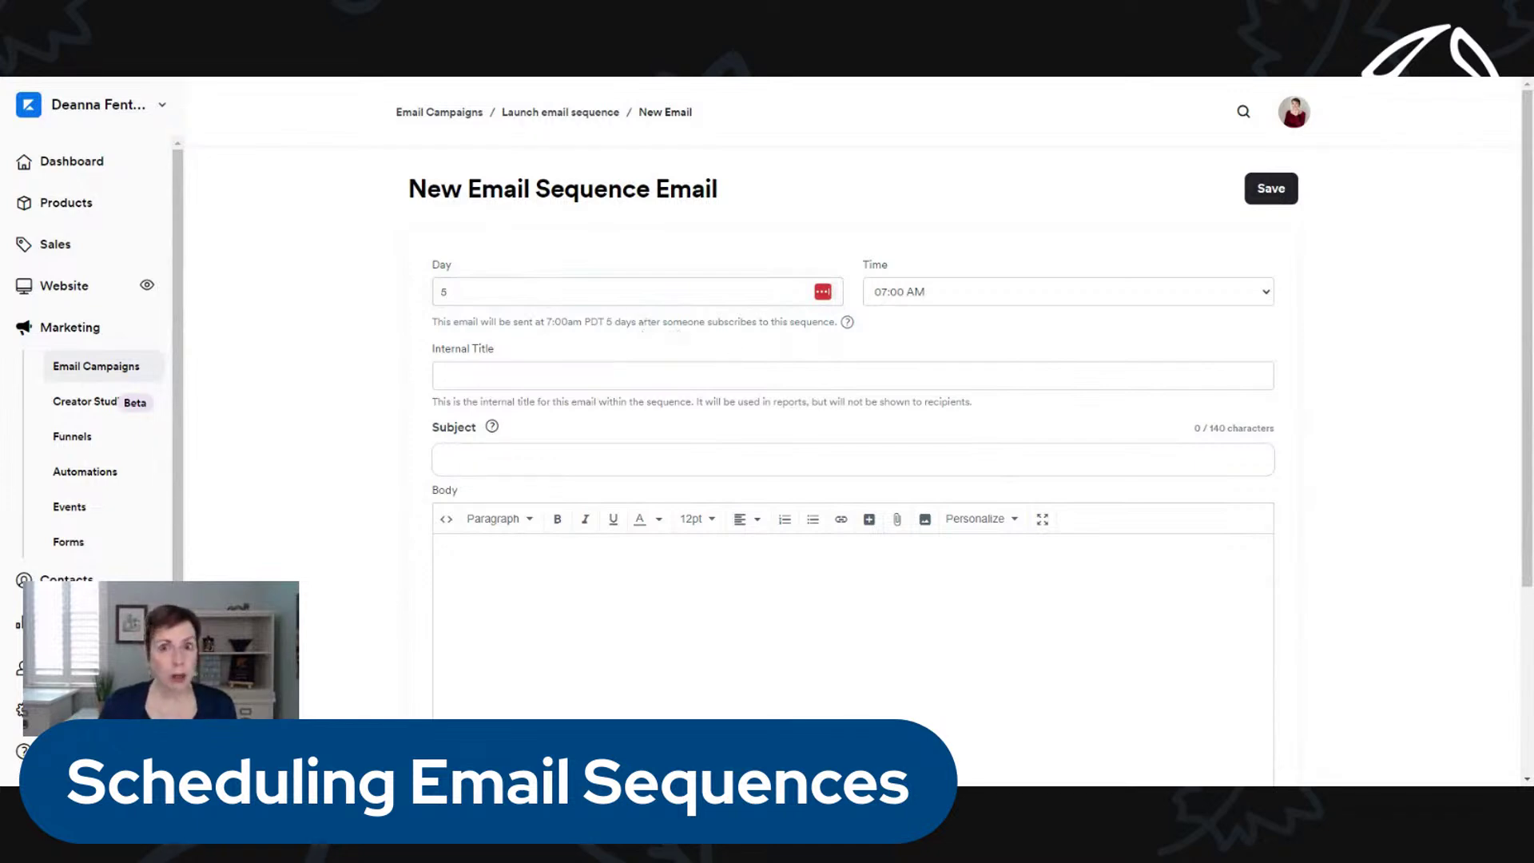
- Set the new sequence email's send time to 12:00 PM
click(970, 296)
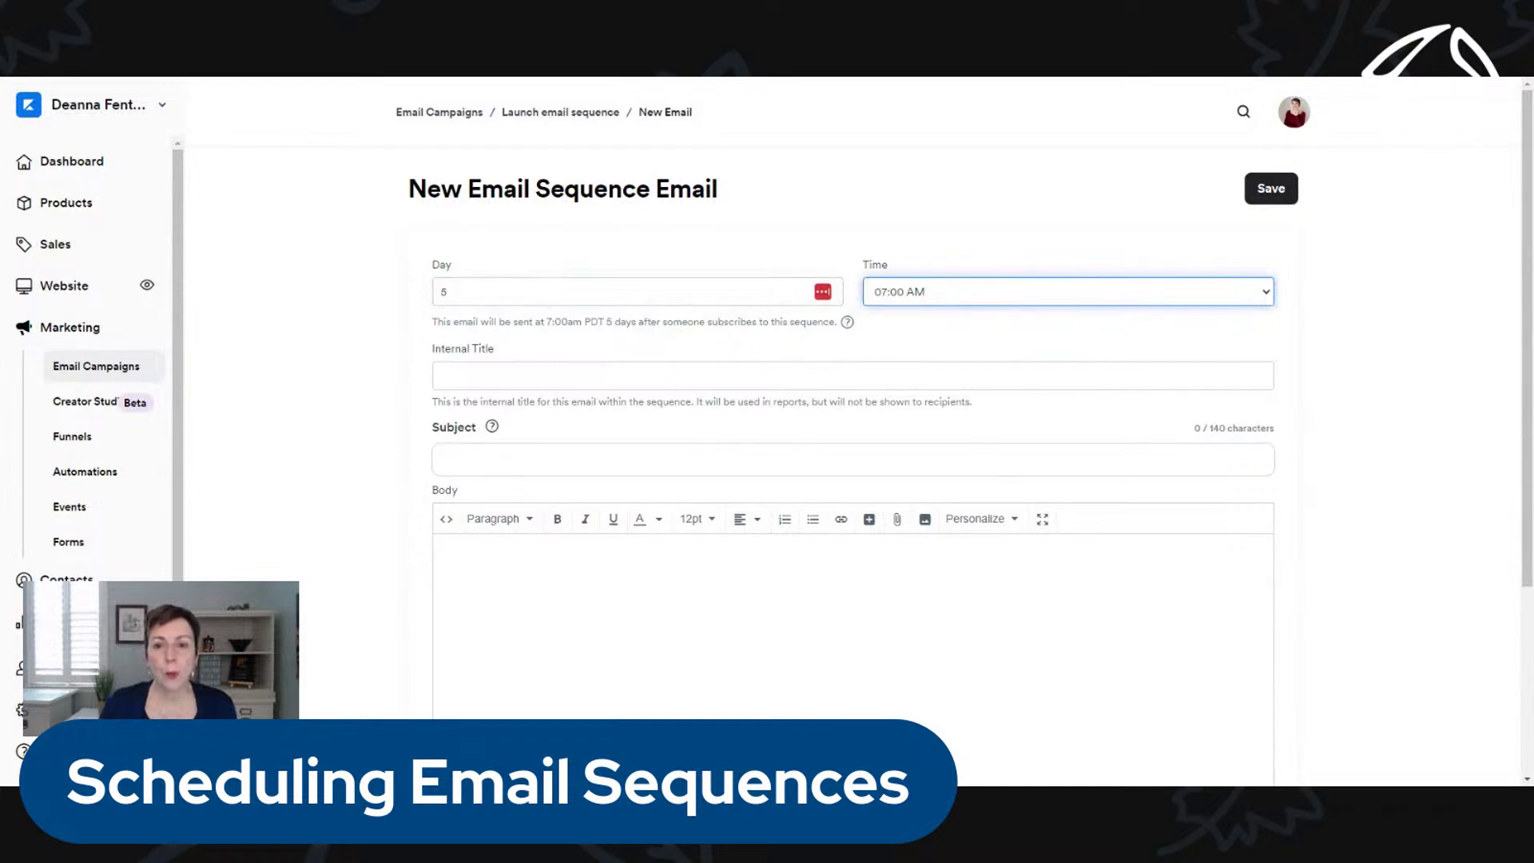
key(Down)
key(Down)
key(Down)
key(Down)
key(Down)
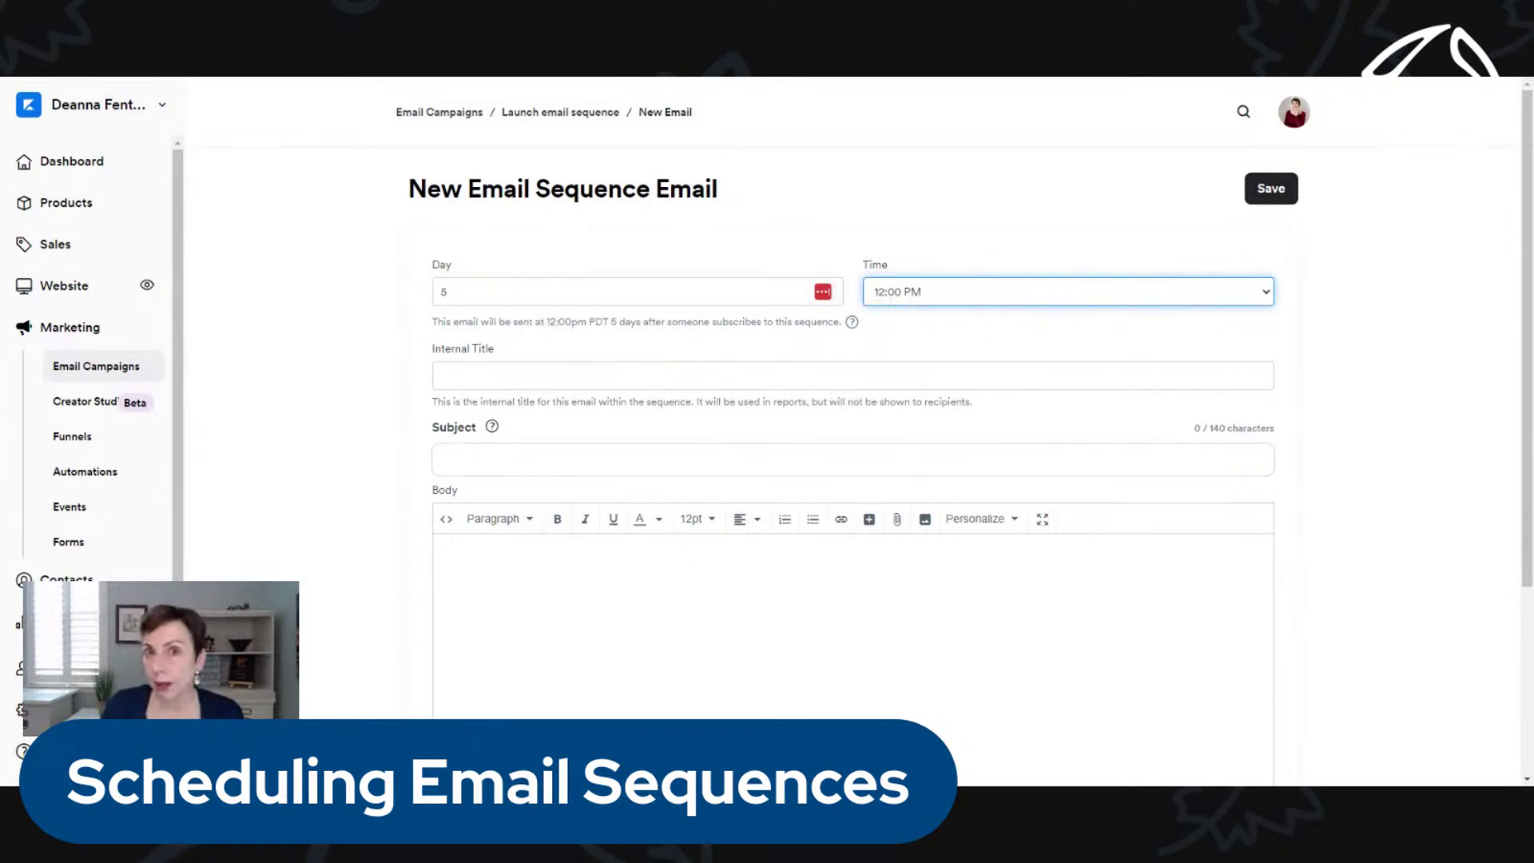
- Fill in the subject "sdfsdf" and the body "sdfsdff", and try to save the new sequence email
click(447, 459)
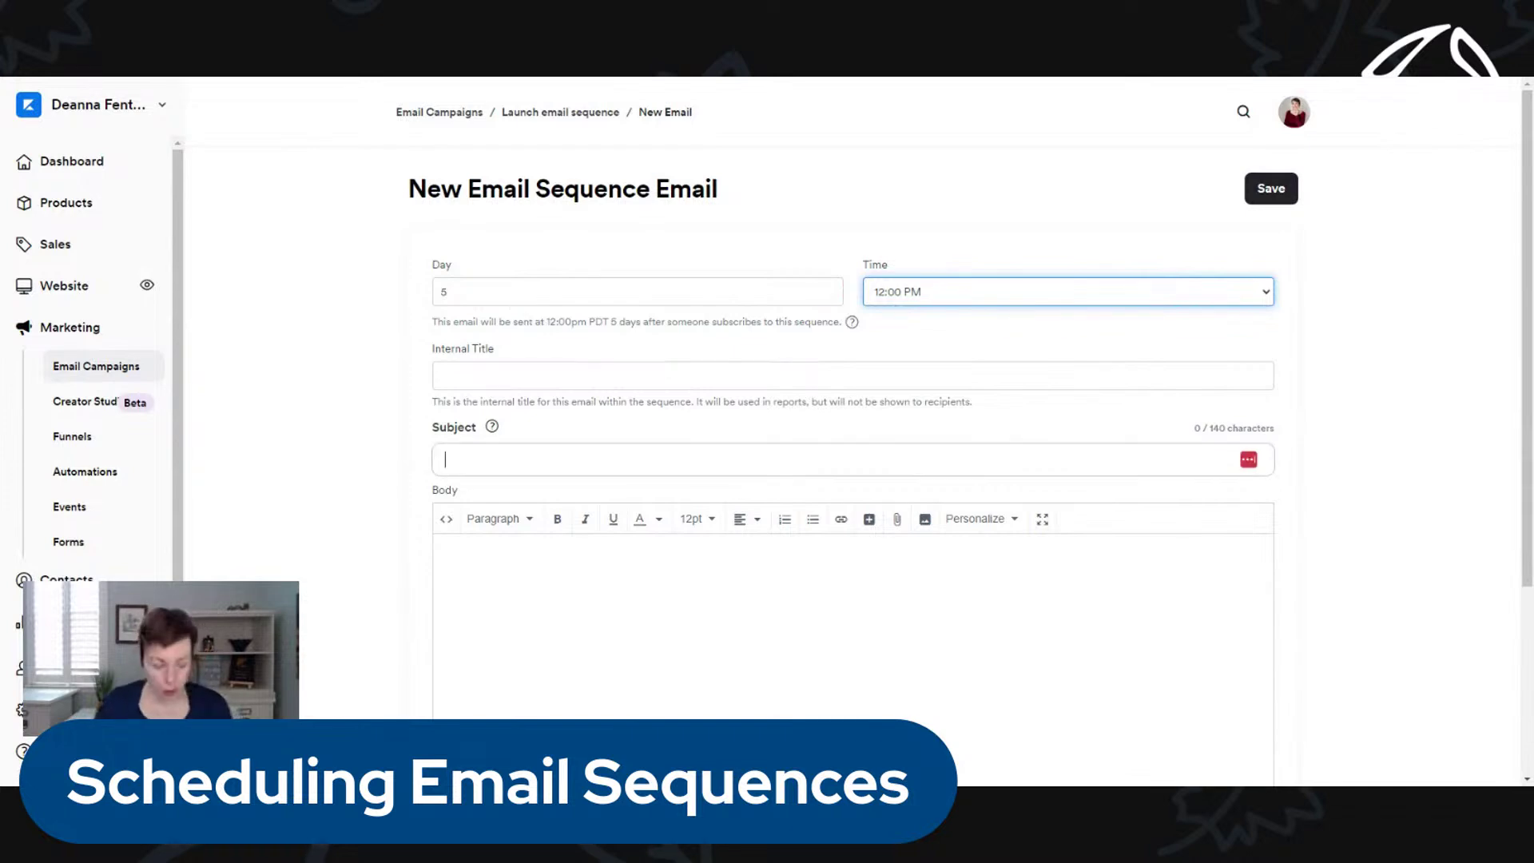
text(sdfsdf)
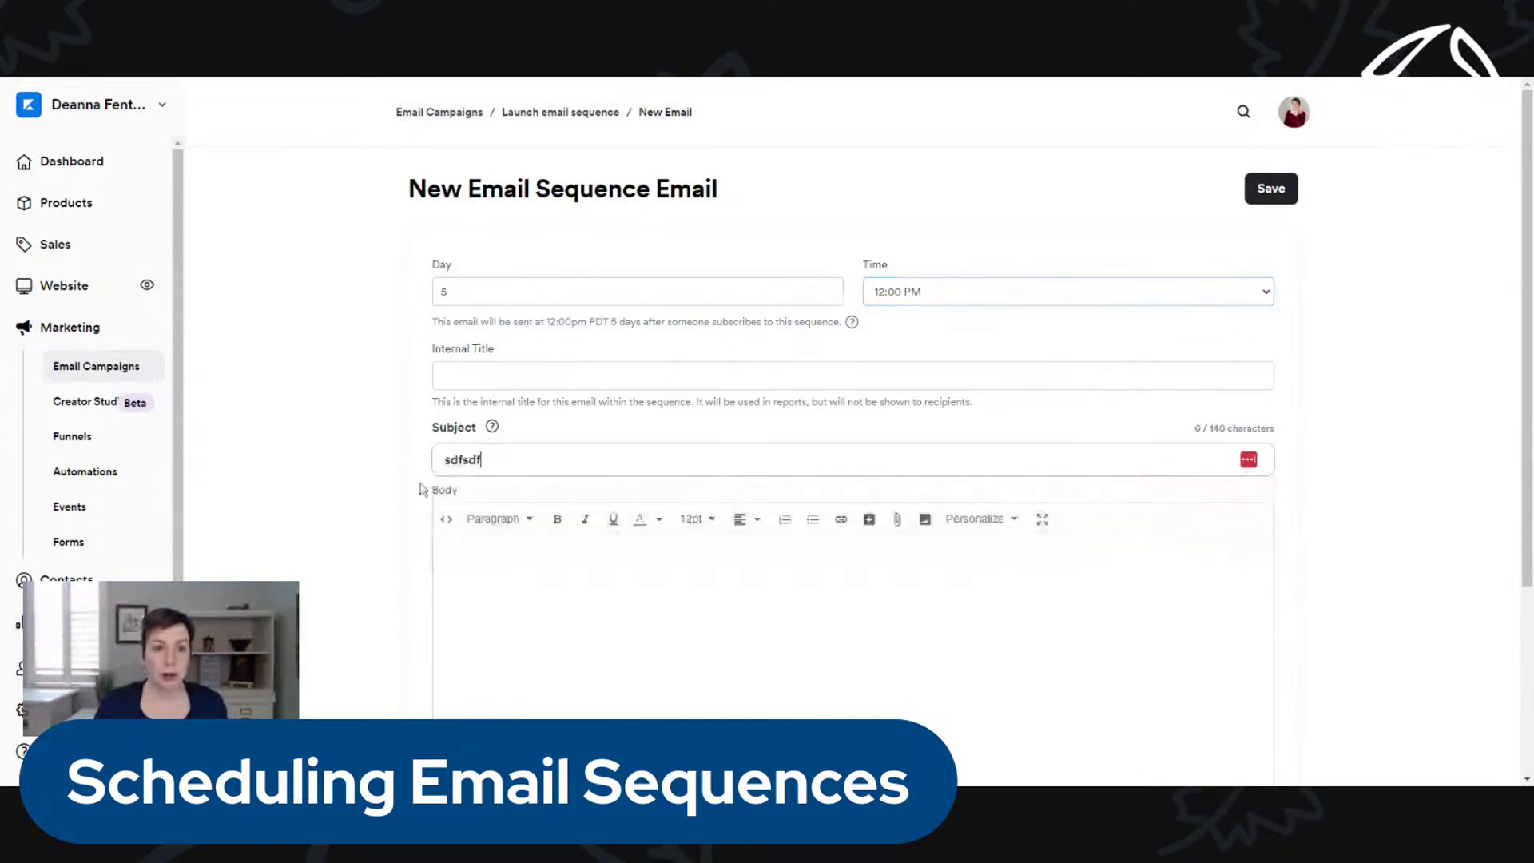
click(441, 558)
text(sdfsdf)
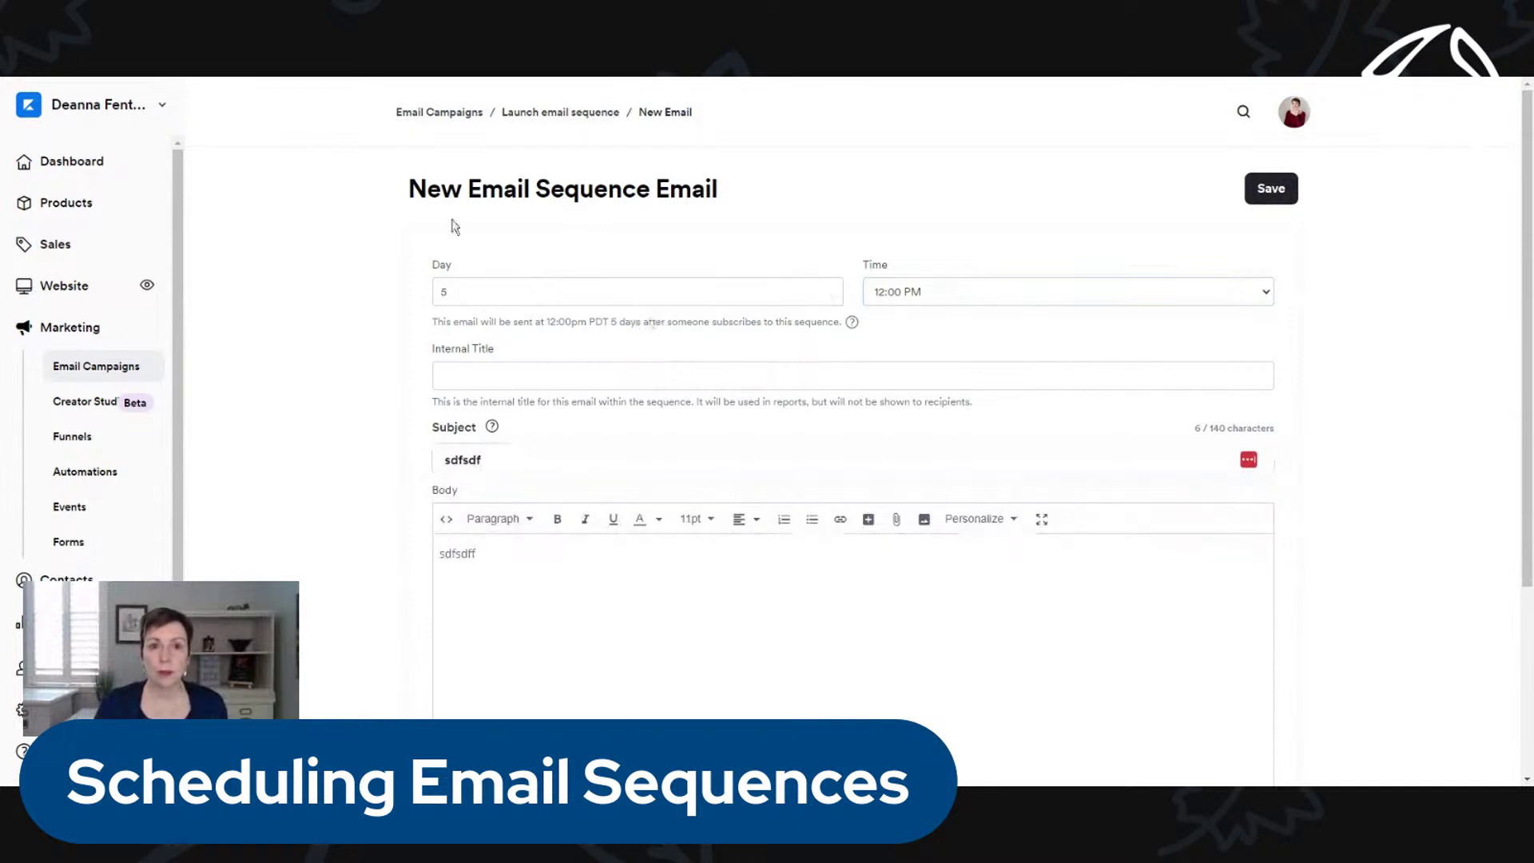
click(1270, 194)
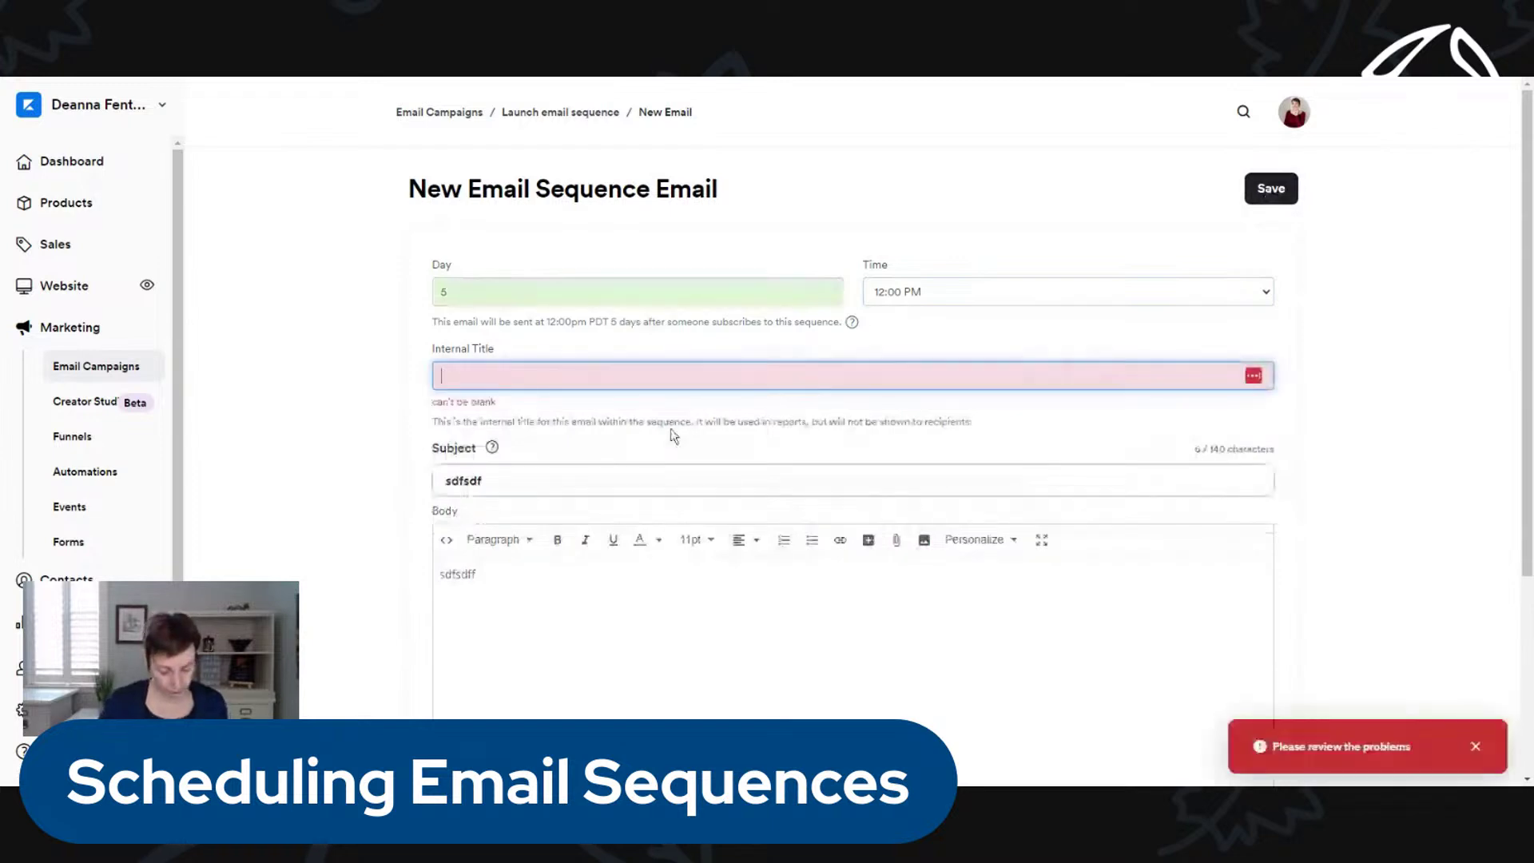
- Give the new sequence email the internal title "open cart" and save it
key(Down)
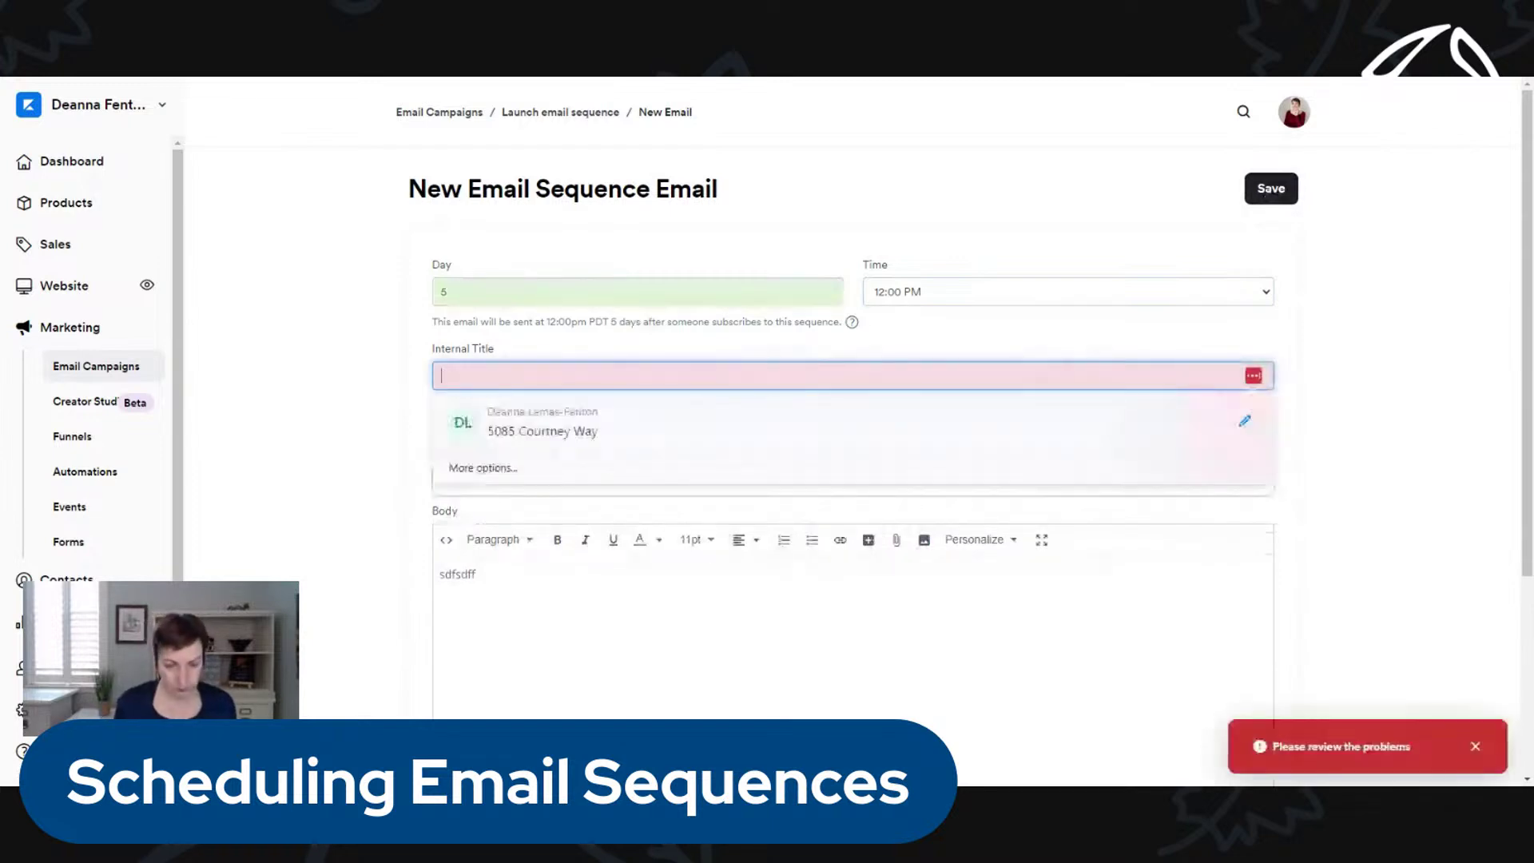
text(open cart)
click(799, 292)
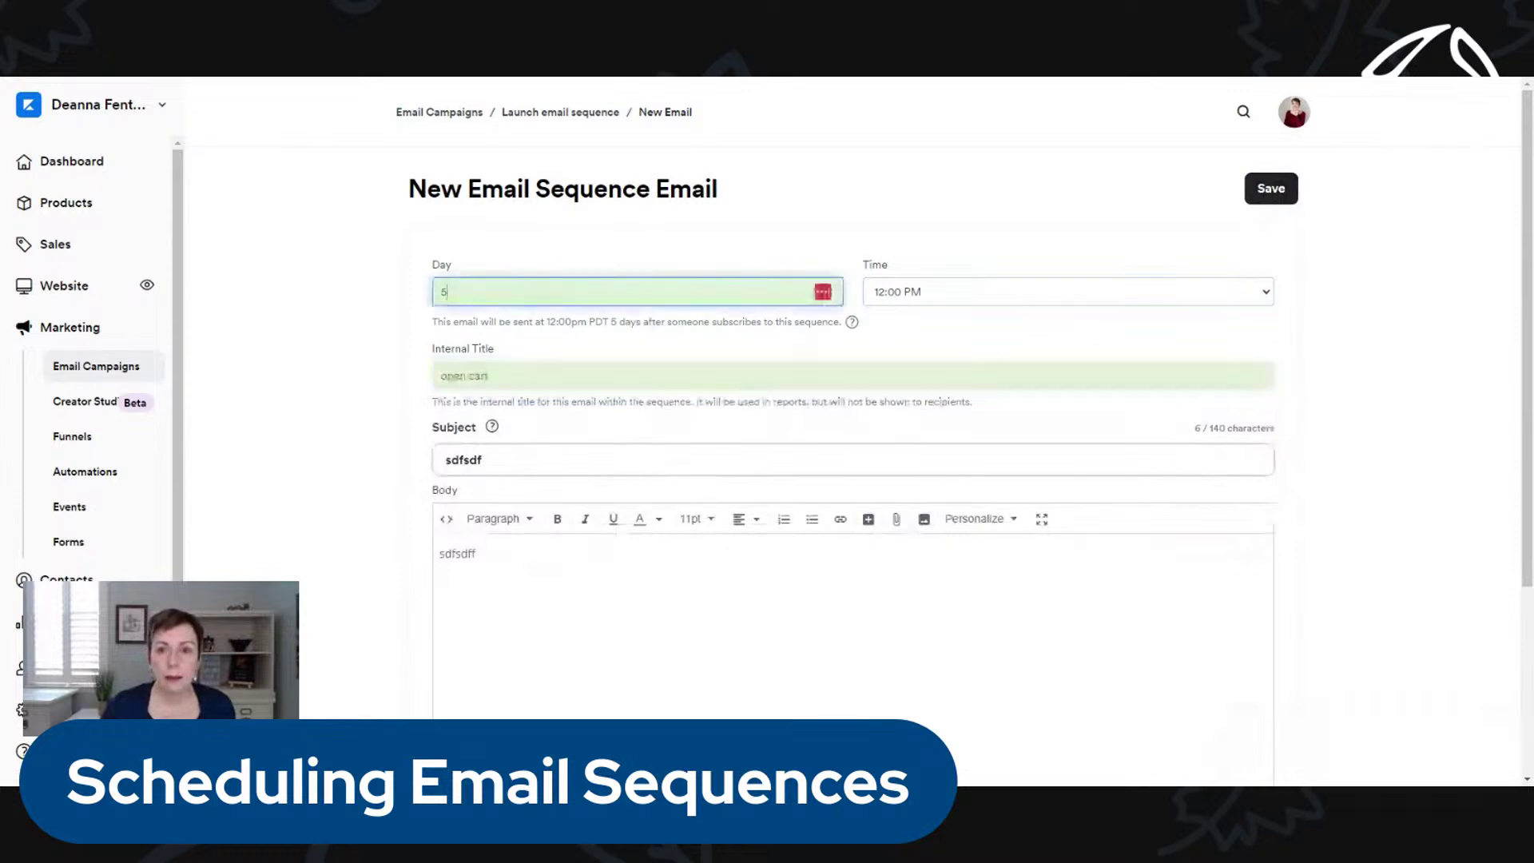
click(1270, 192)
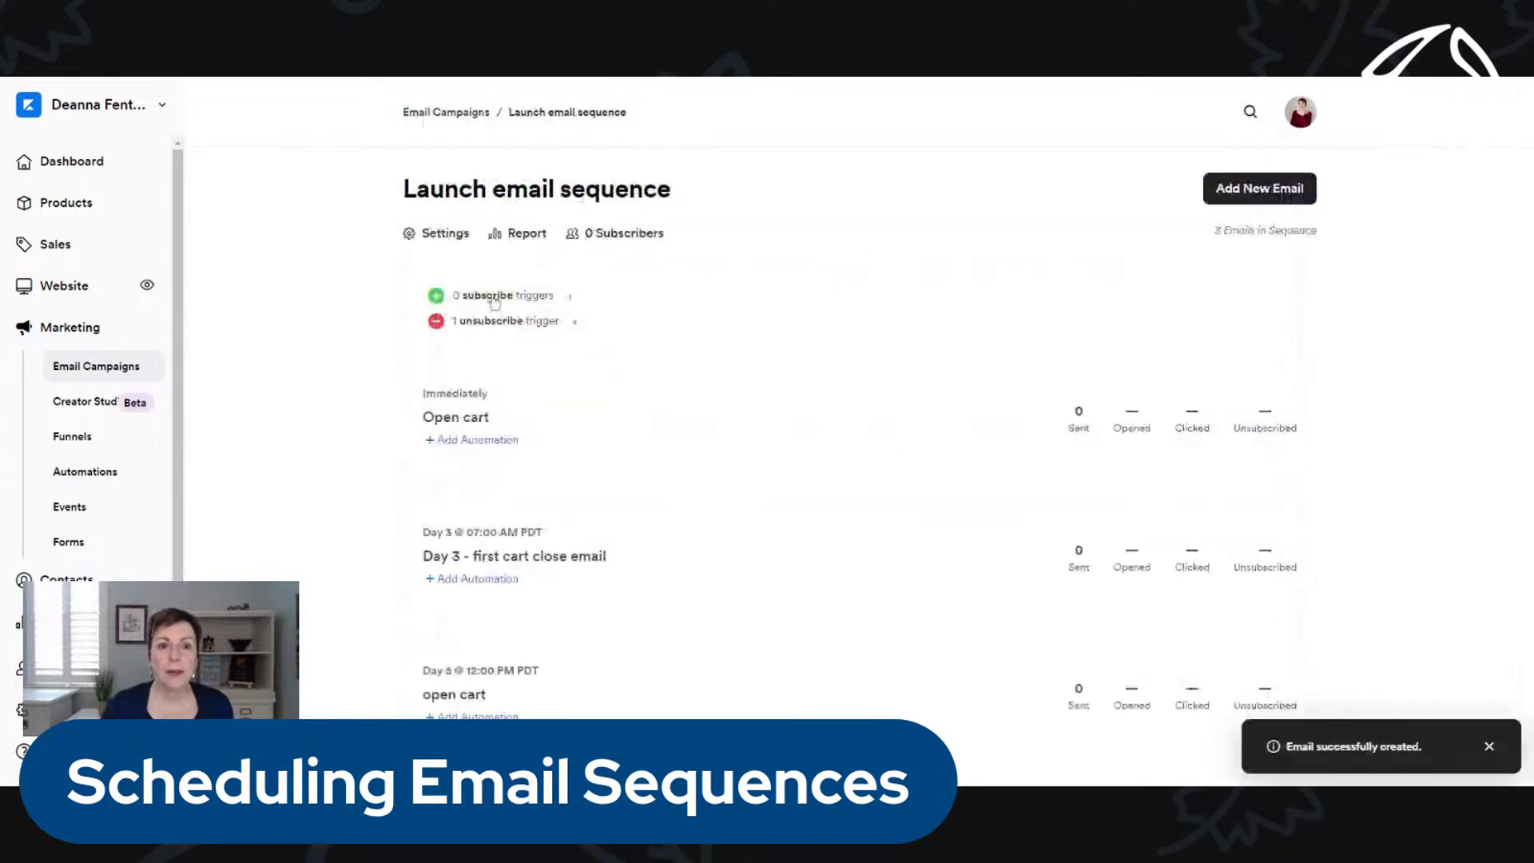
- Add a subscribe trigger to the Launch email sequence for when the event "2022 April 5 Day Challenge" is registered, and save the automation
click(571, 303)
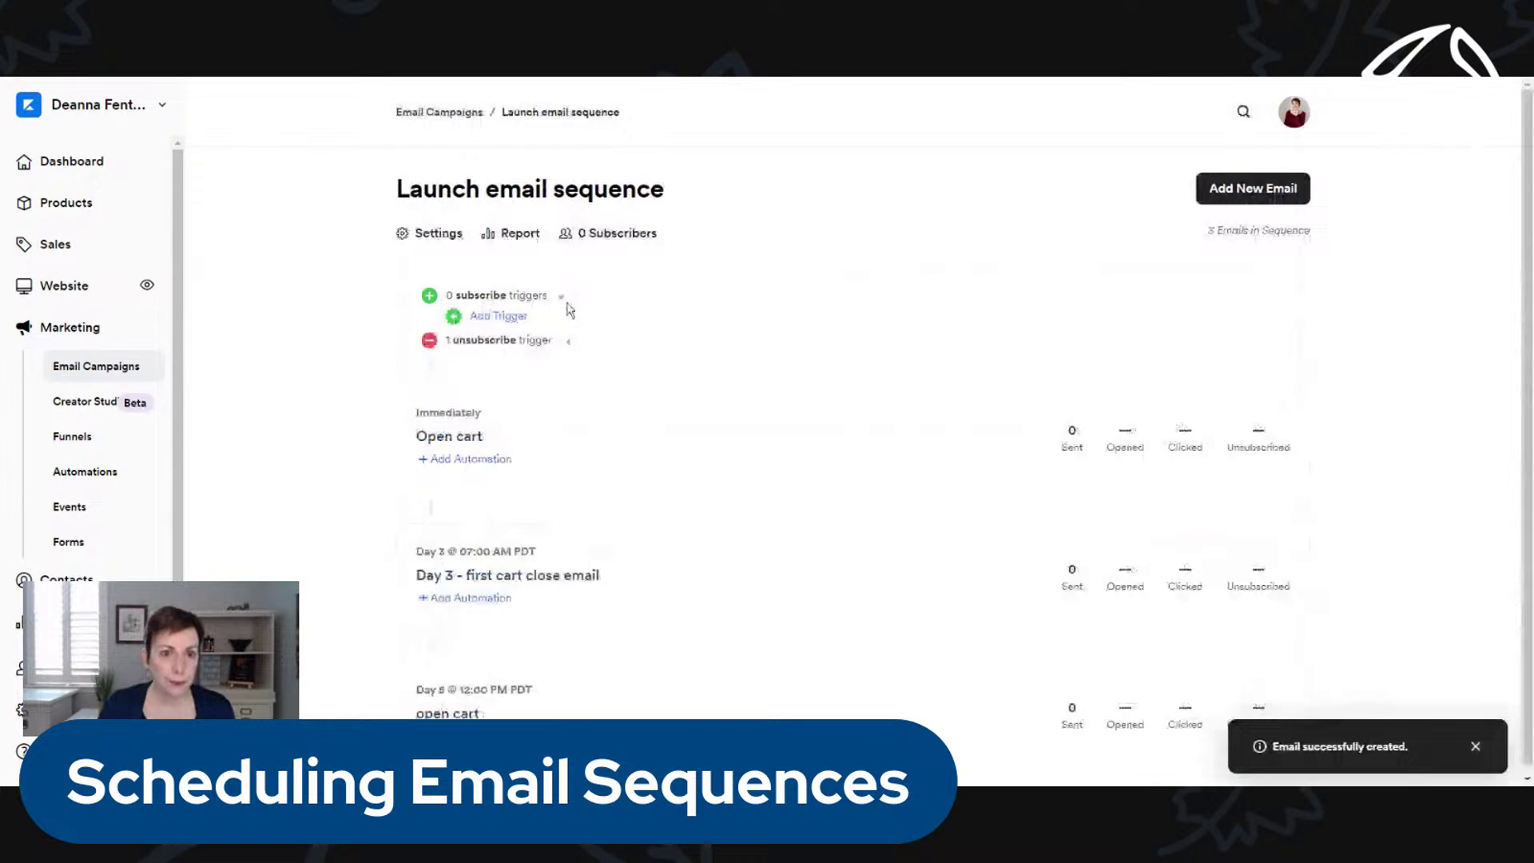
click(491, 320)
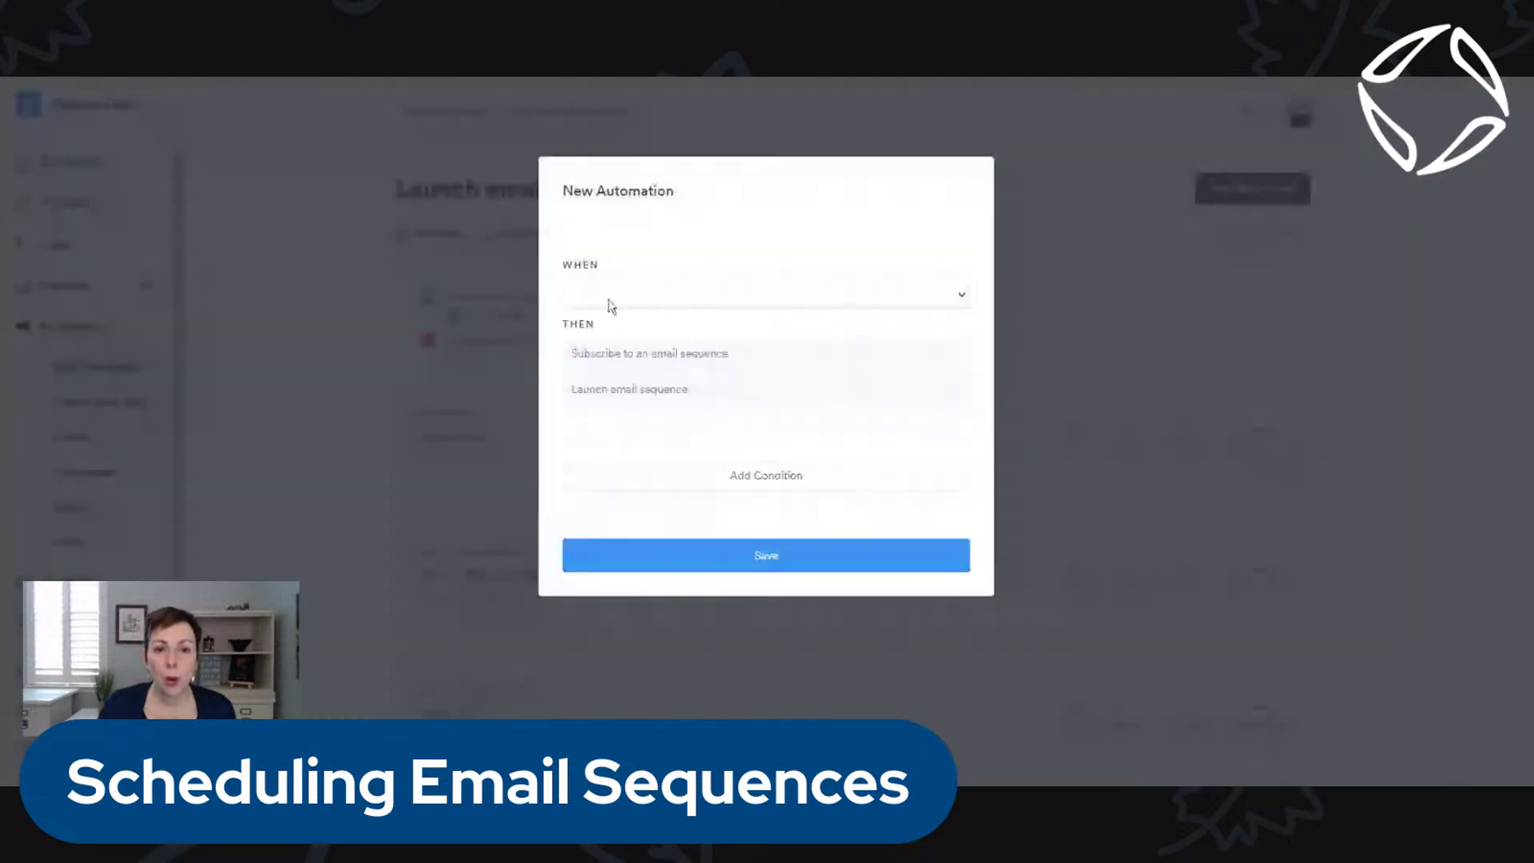
click(608, 297)
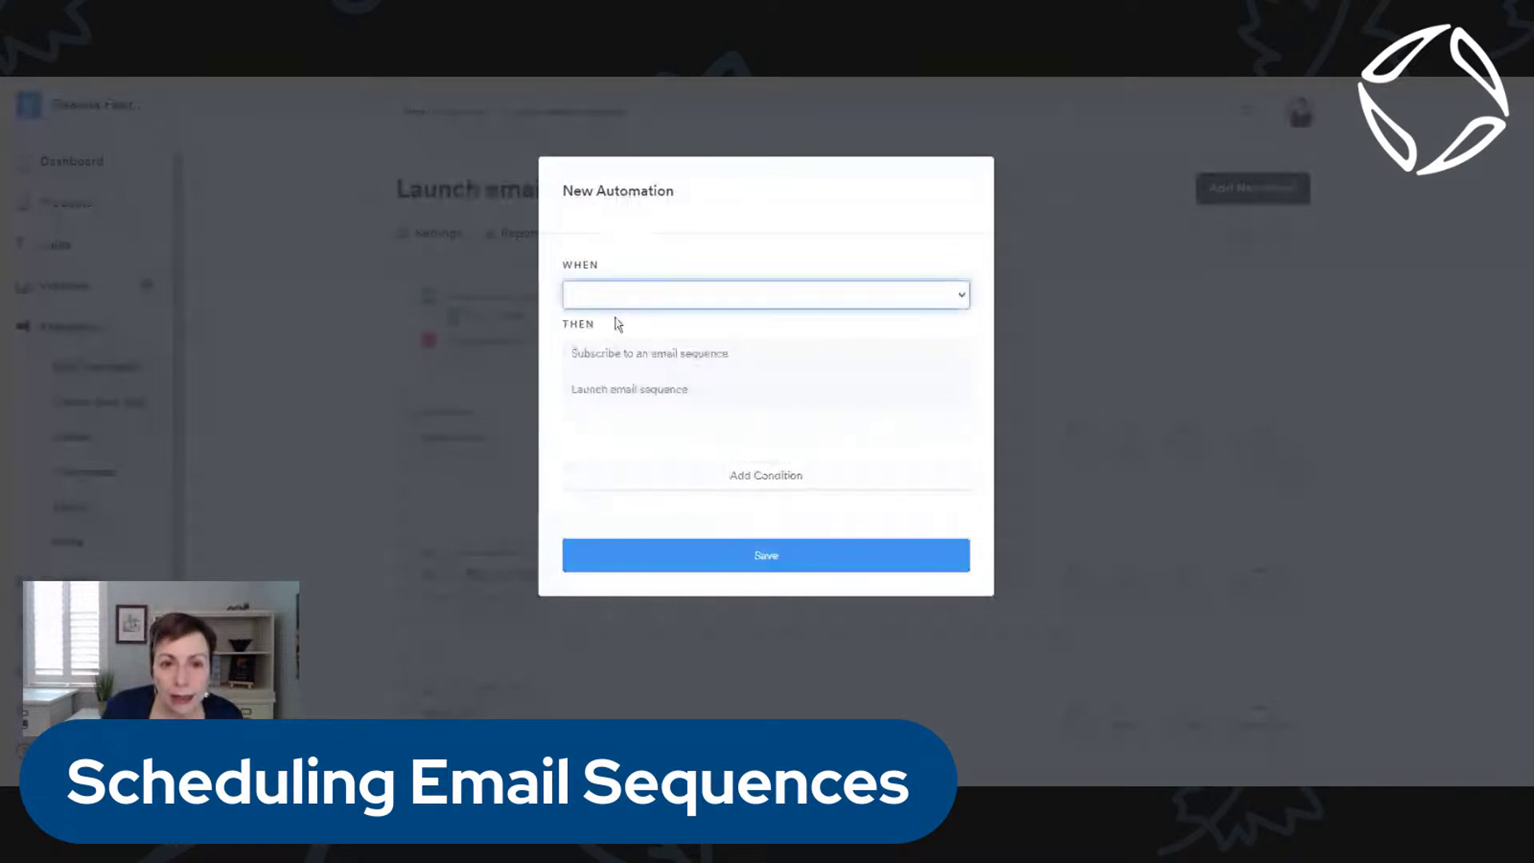
click(617, 324)
click(664, 343)
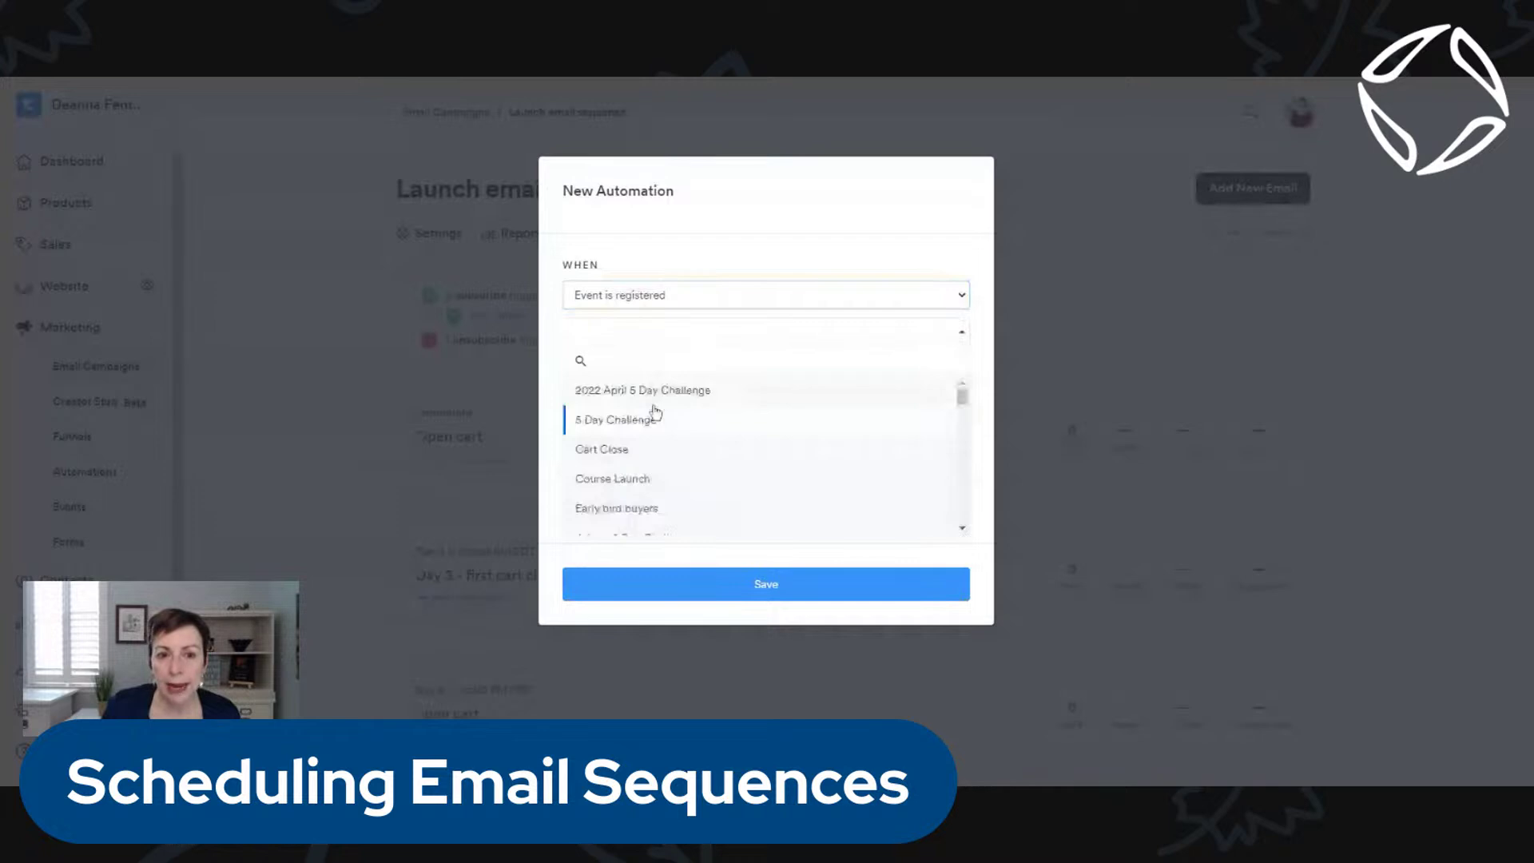
click(635, 391)
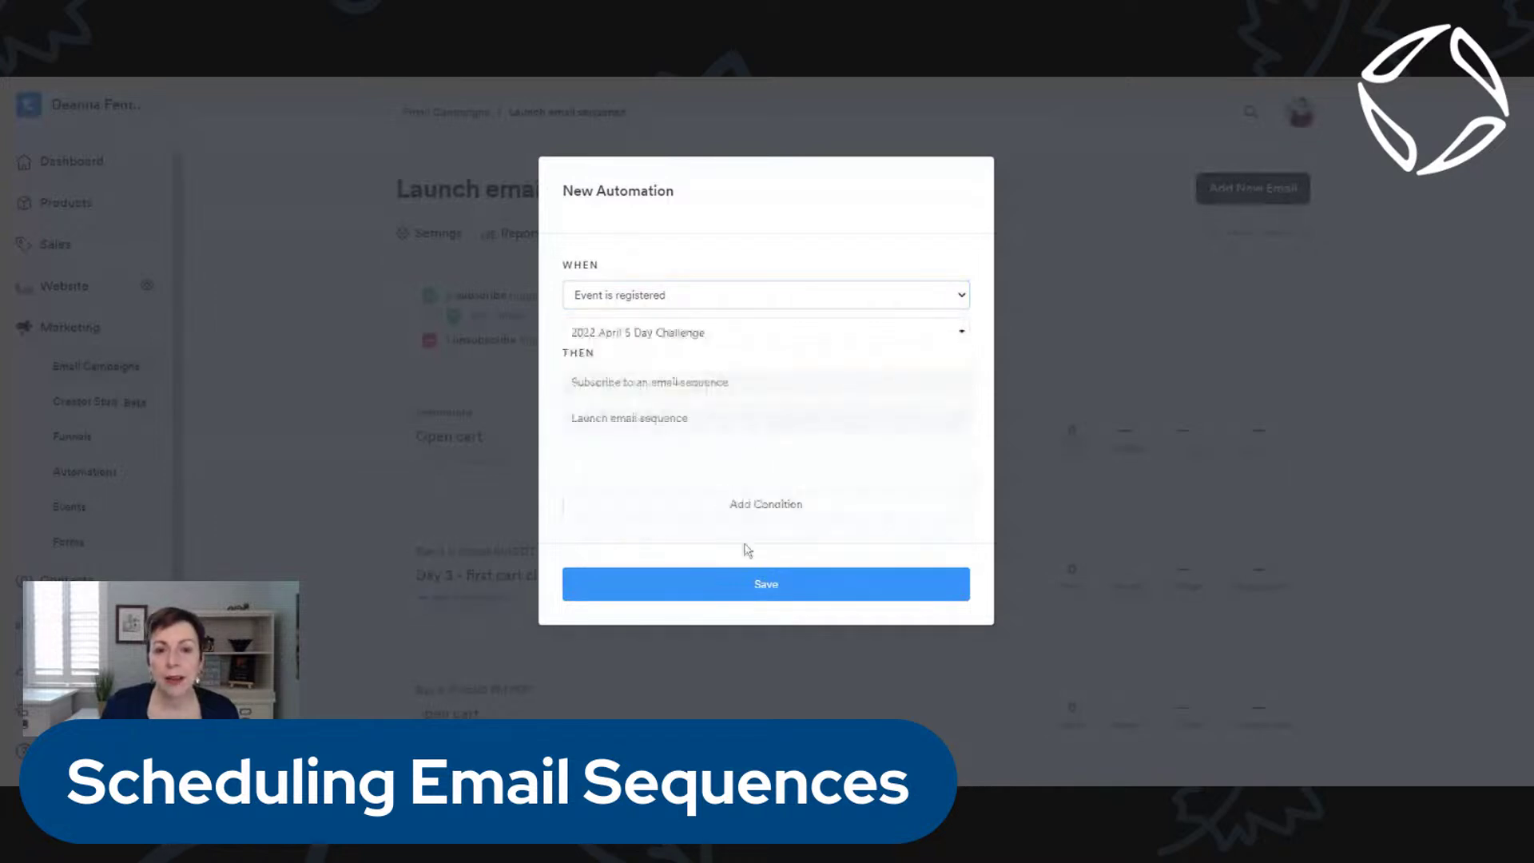
click(746, 587)
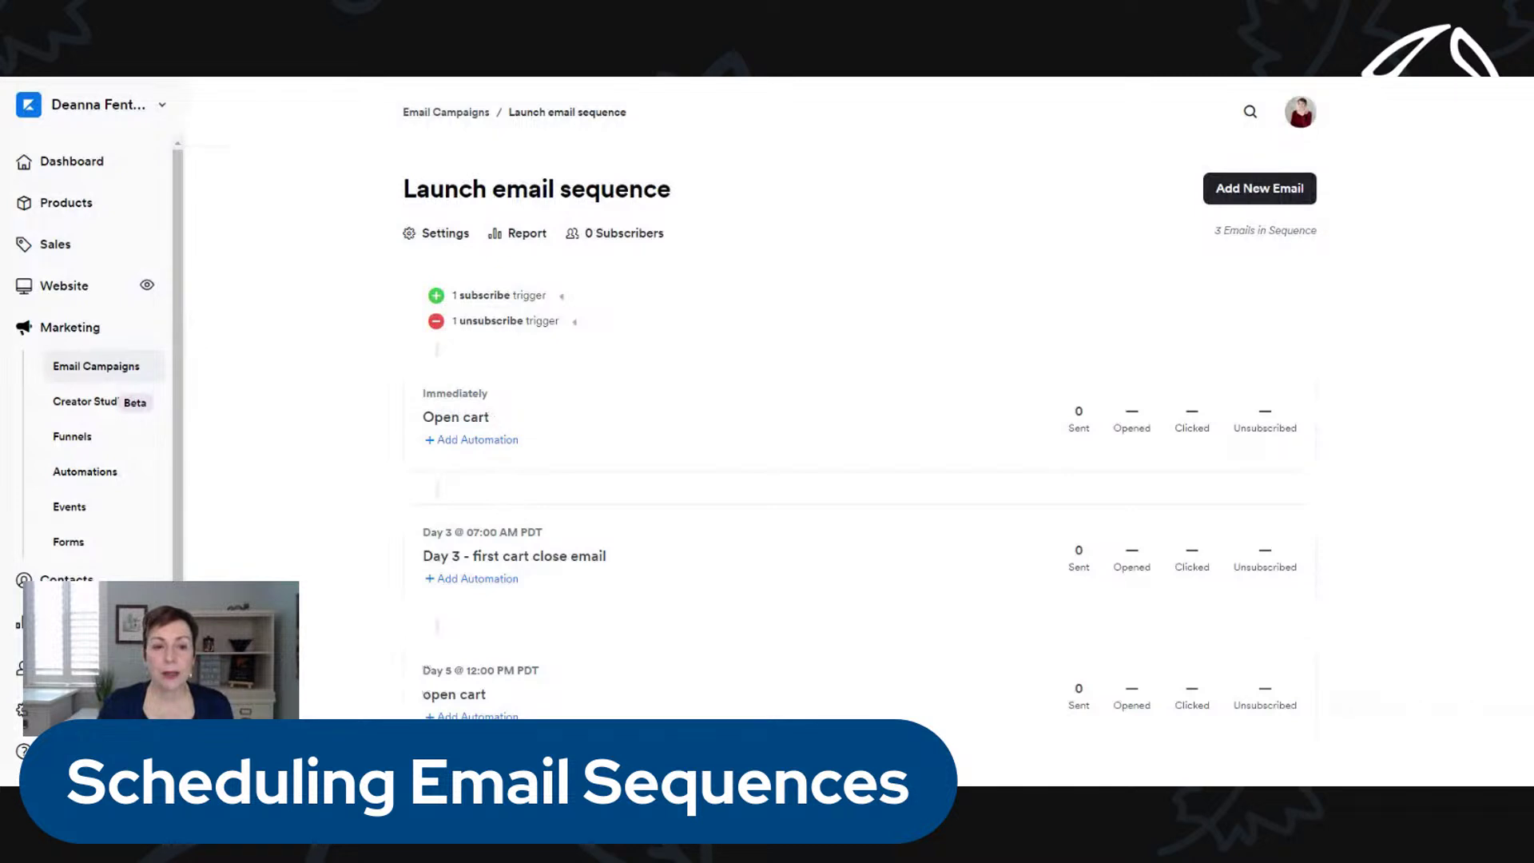
- Reschedule the "Day 3 - first cart close email" to day 8, keep the 07:00 AM send time, and save it
click(490, 561)
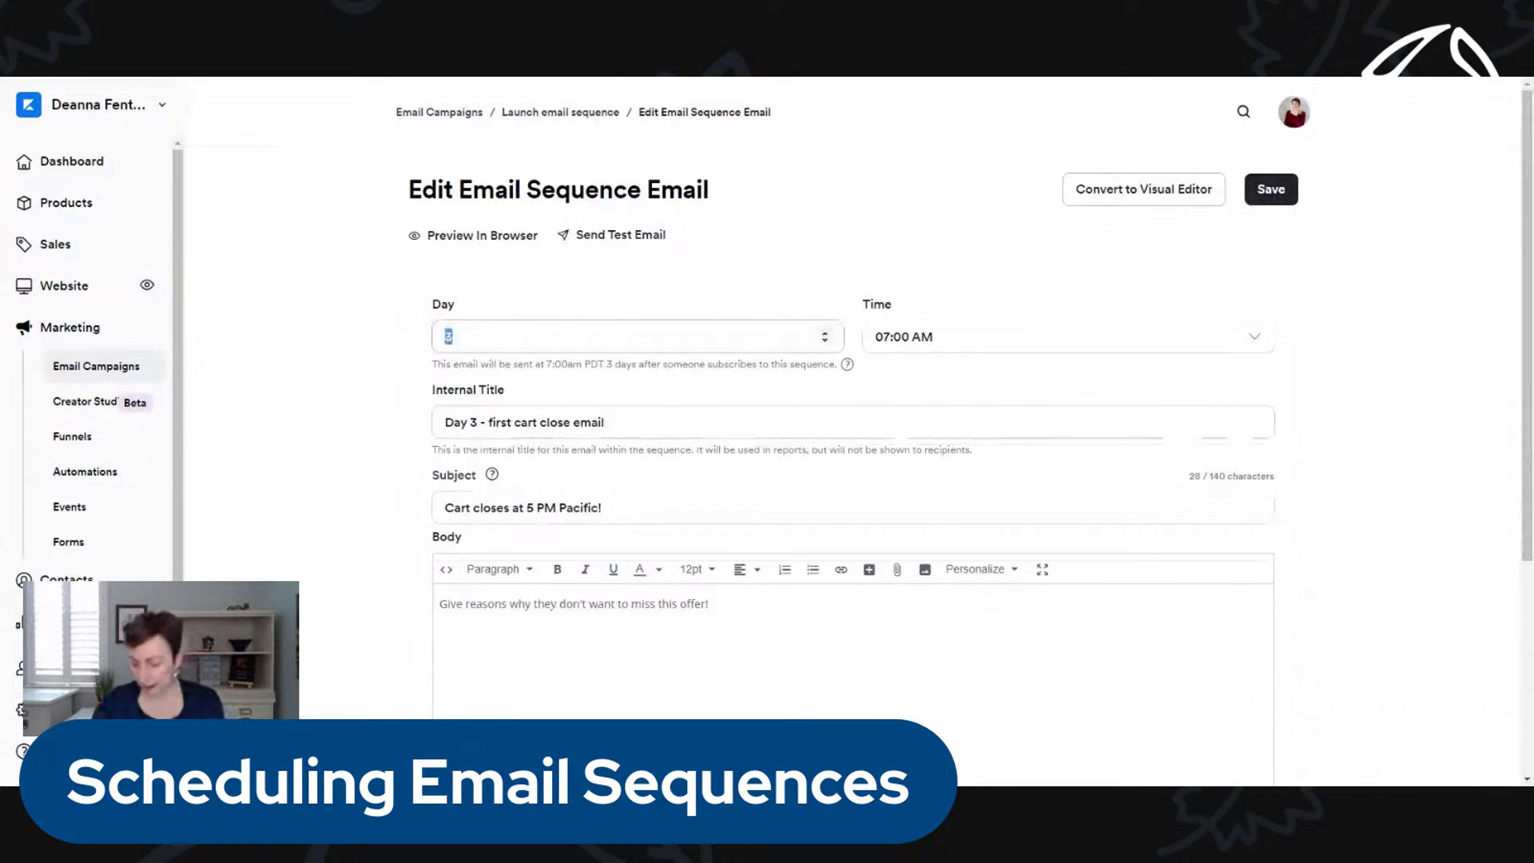
text(8)
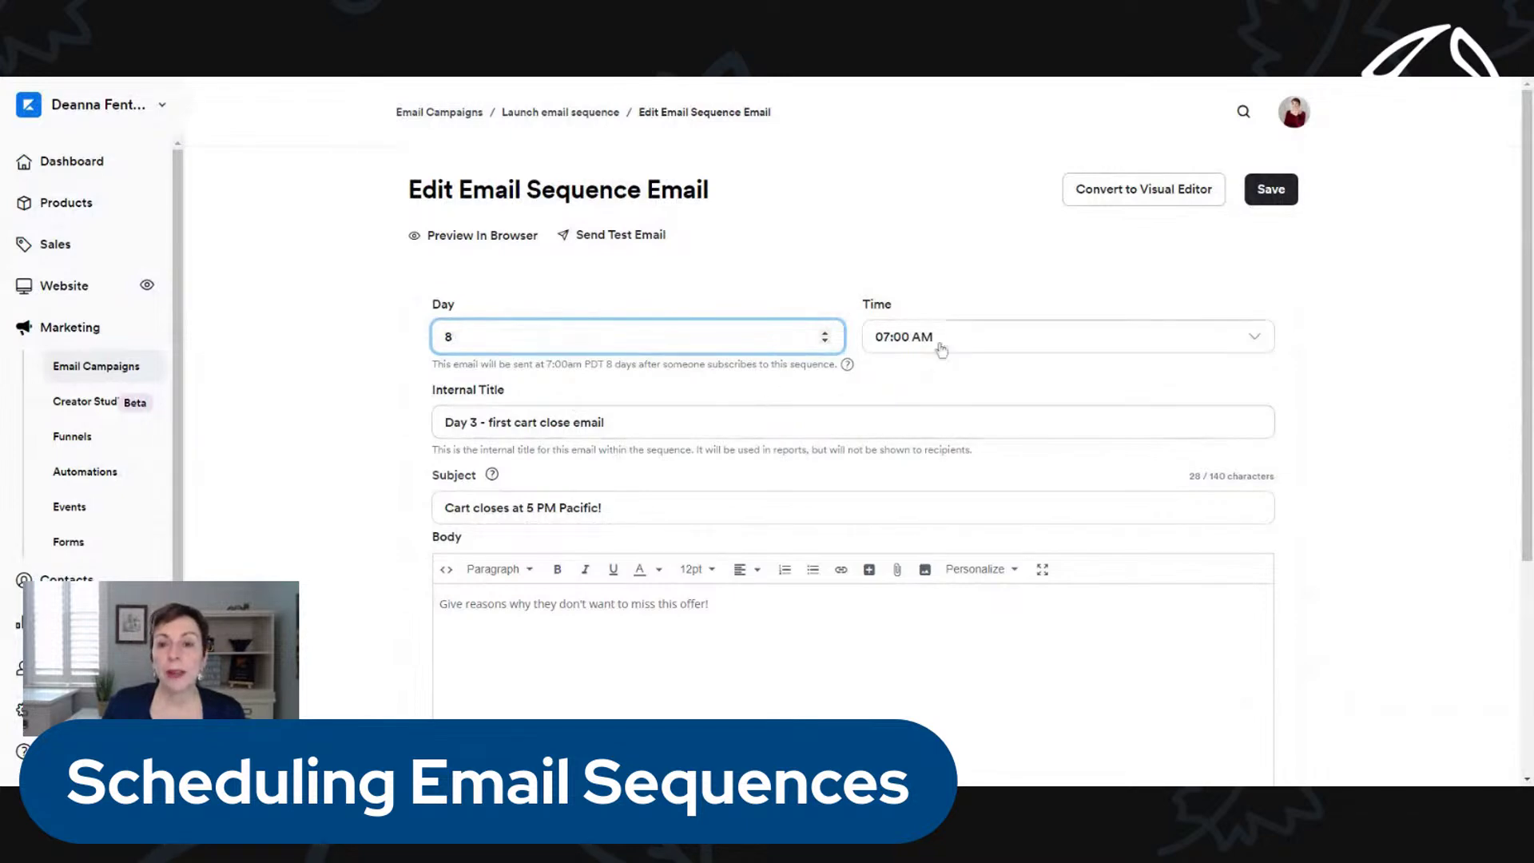
click(654, 651)
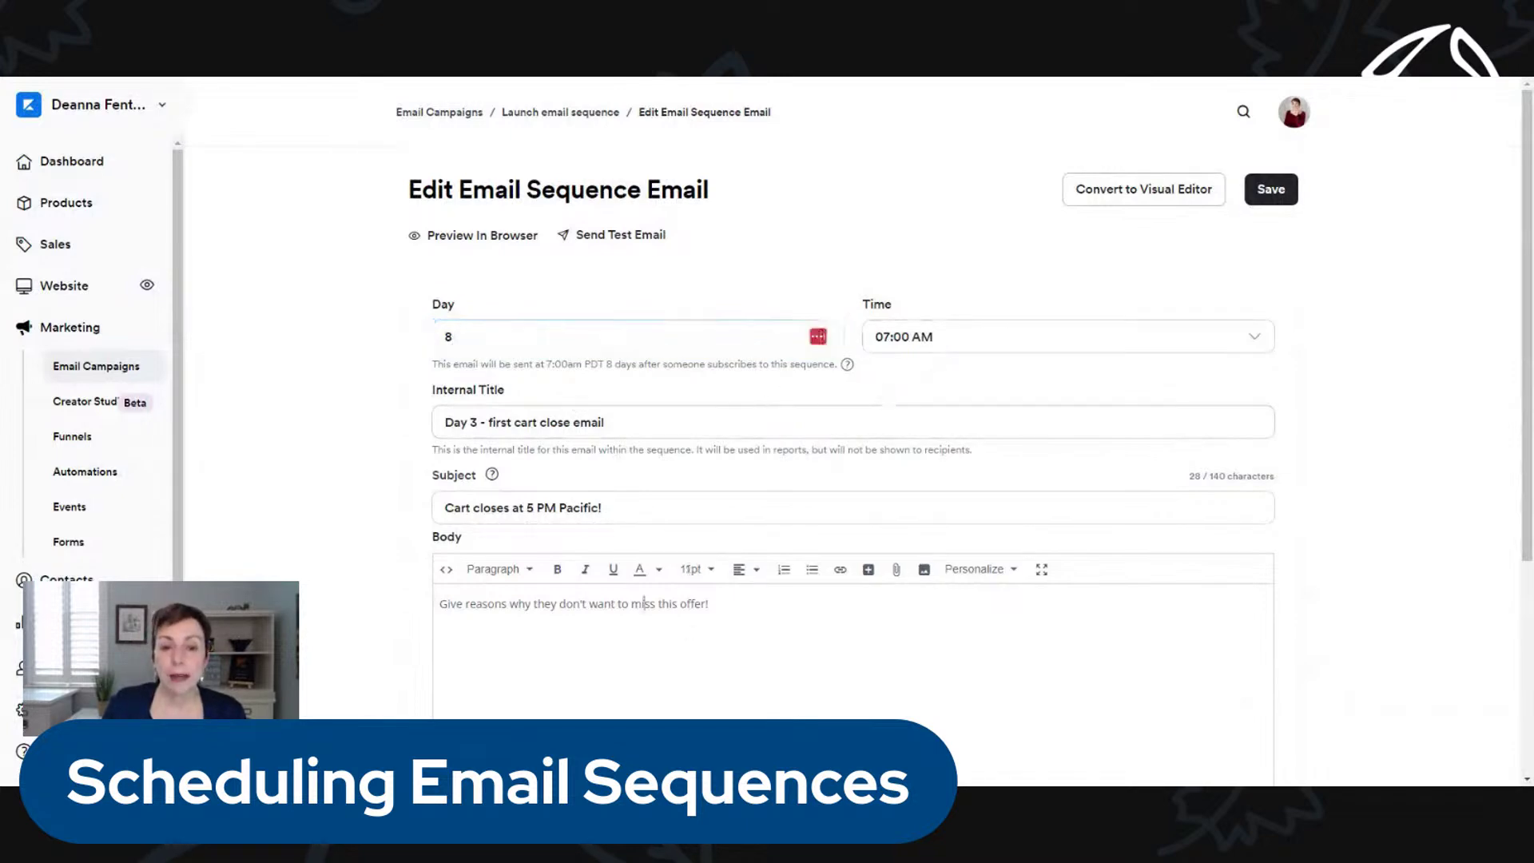
click(887, 343)
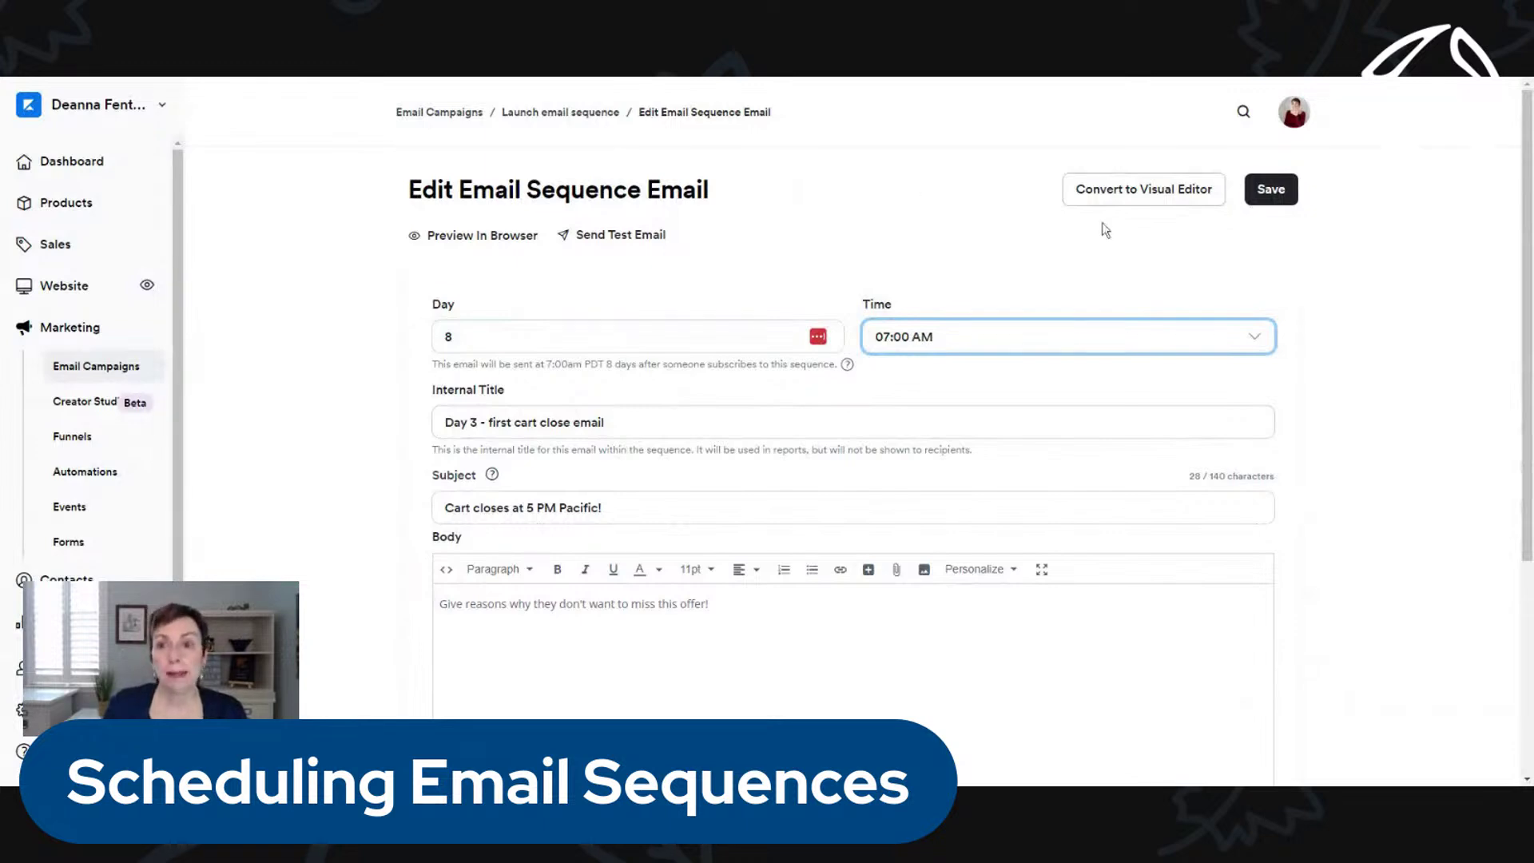
click(1273, 195)
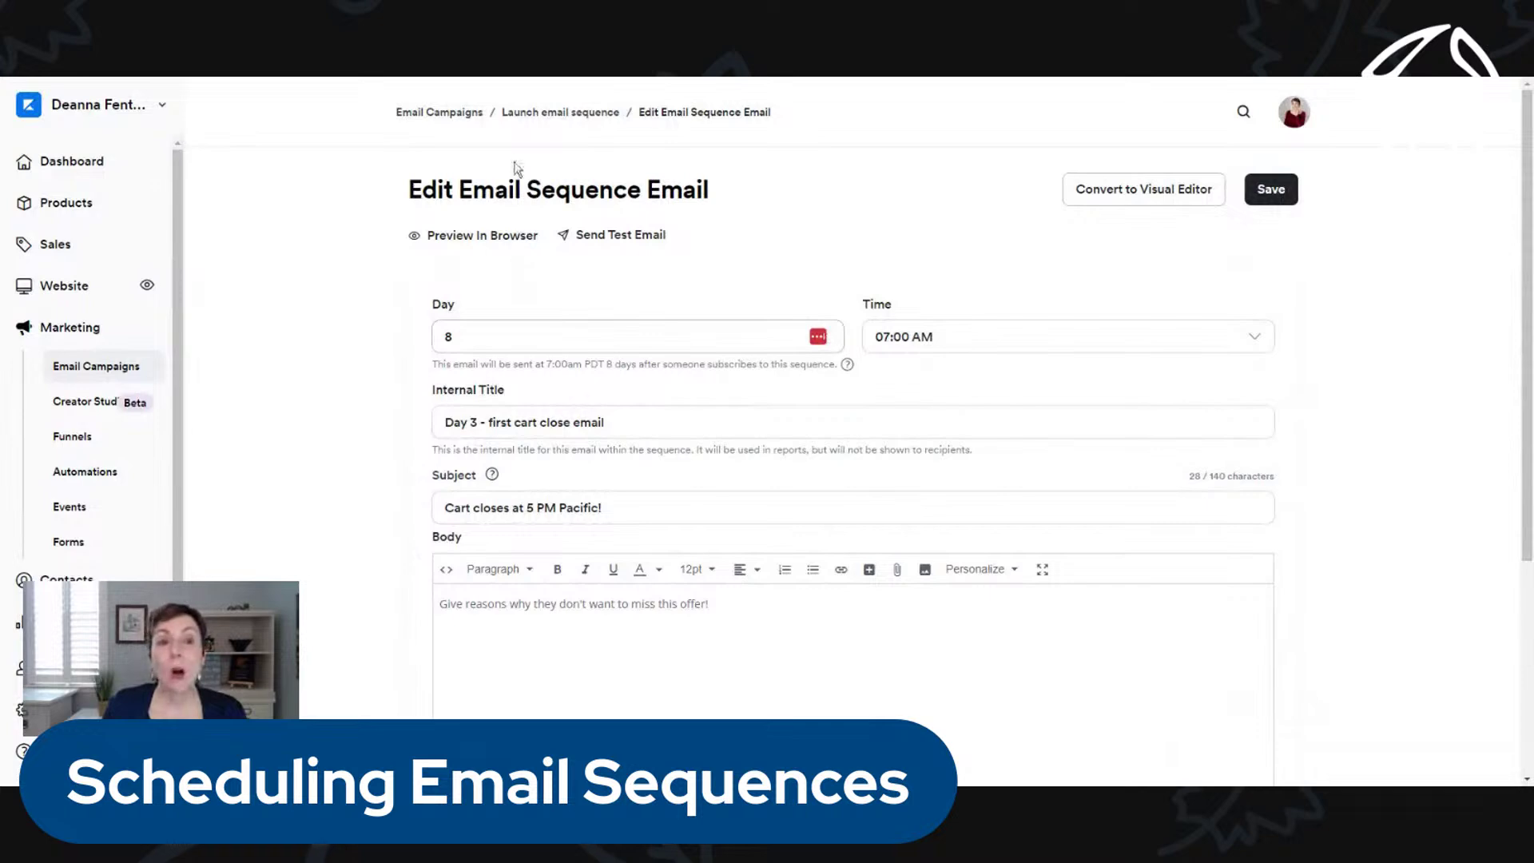
- Return to the Launch email sequence and start another Classic Editor email with its send day set to 8
click(540, 113)
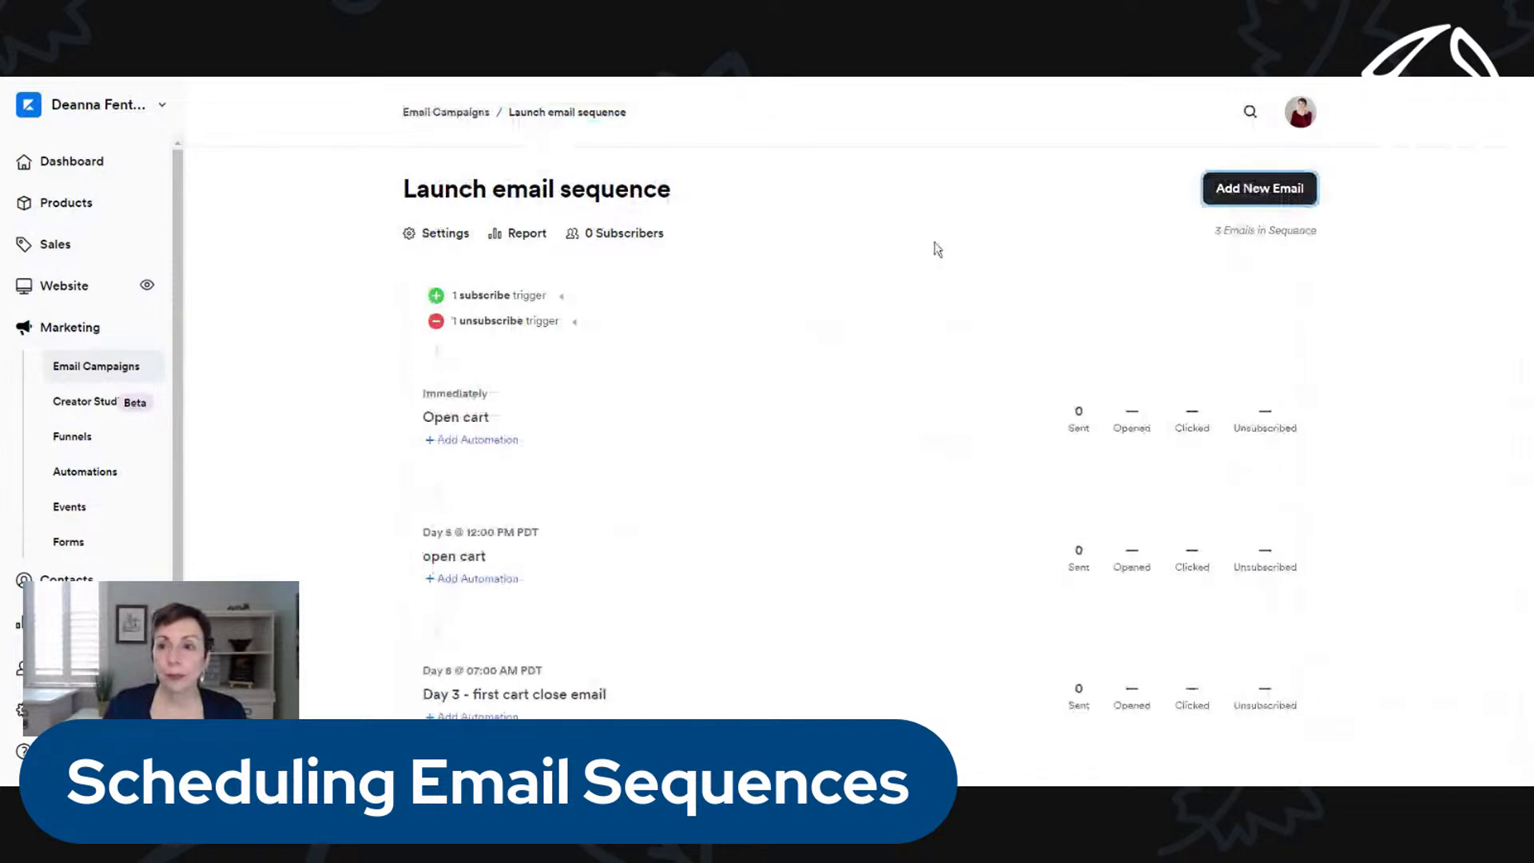
click(1276, 194)
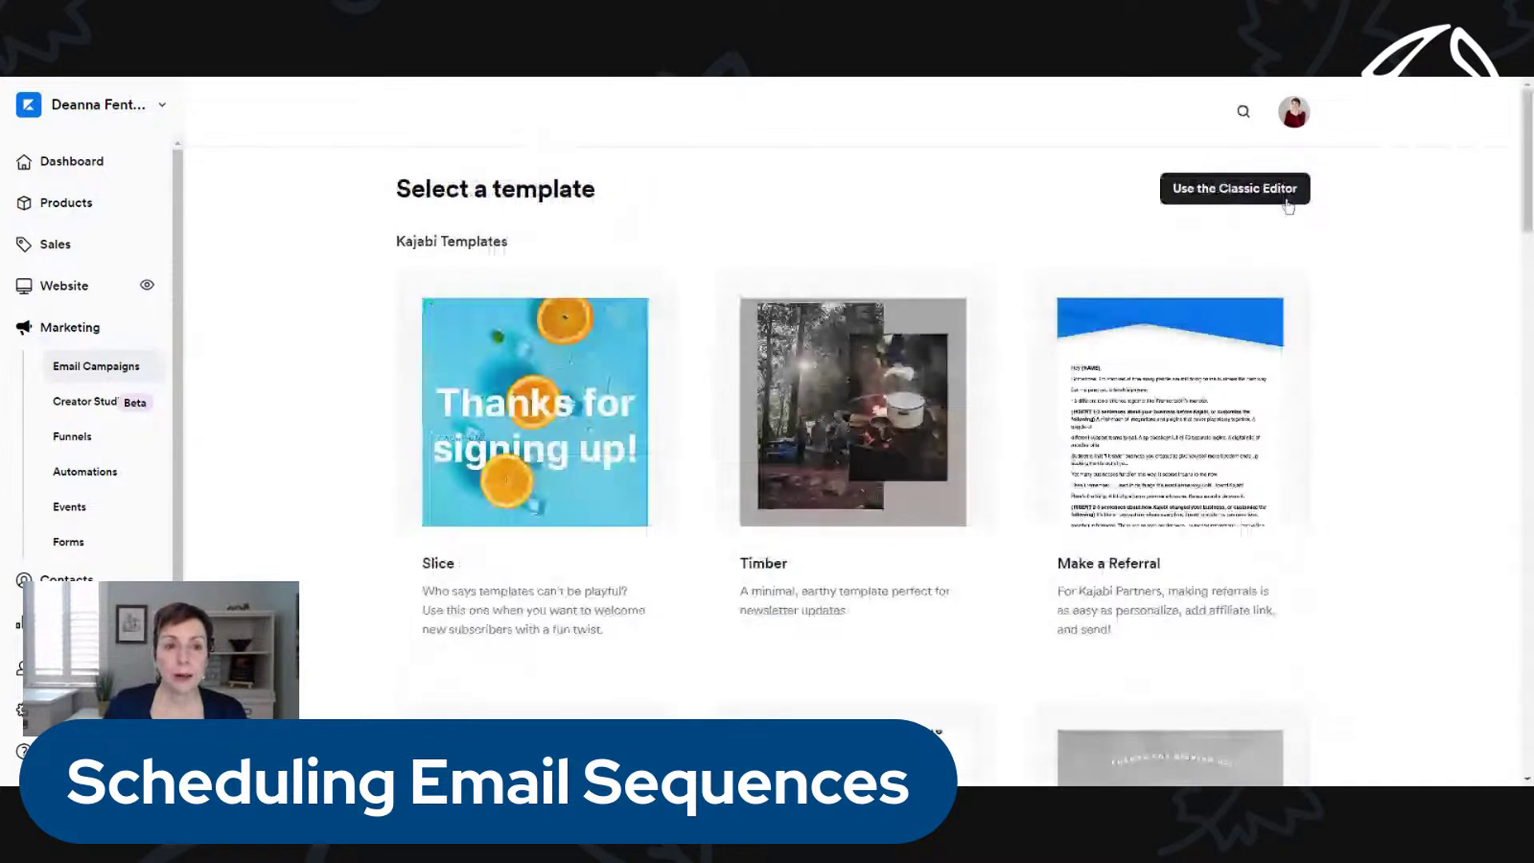
click(1287, 199)
double_click(438, 297)
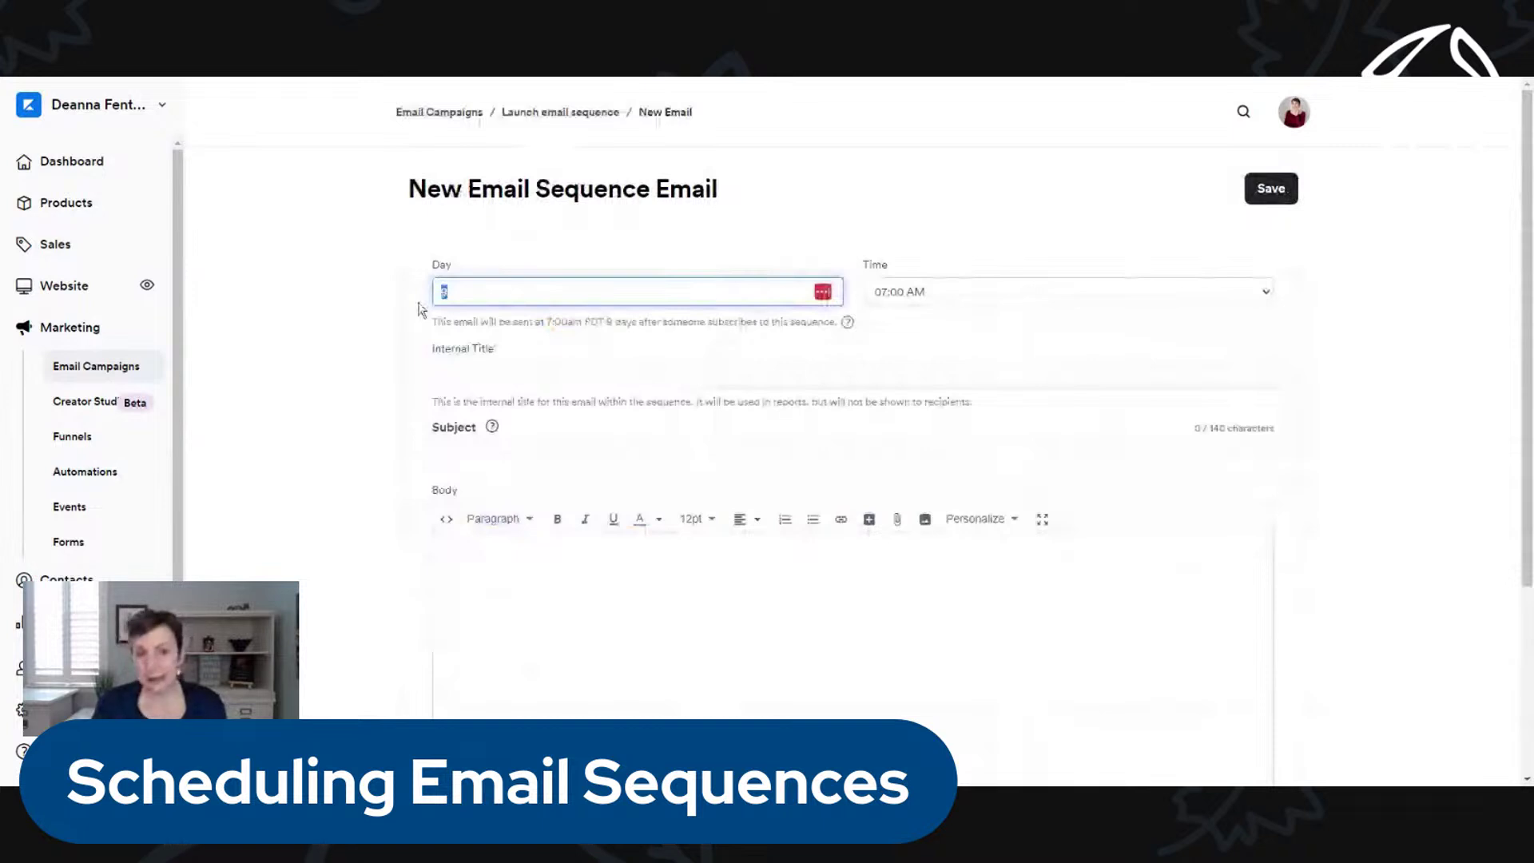
text(8)
click(718, 250)
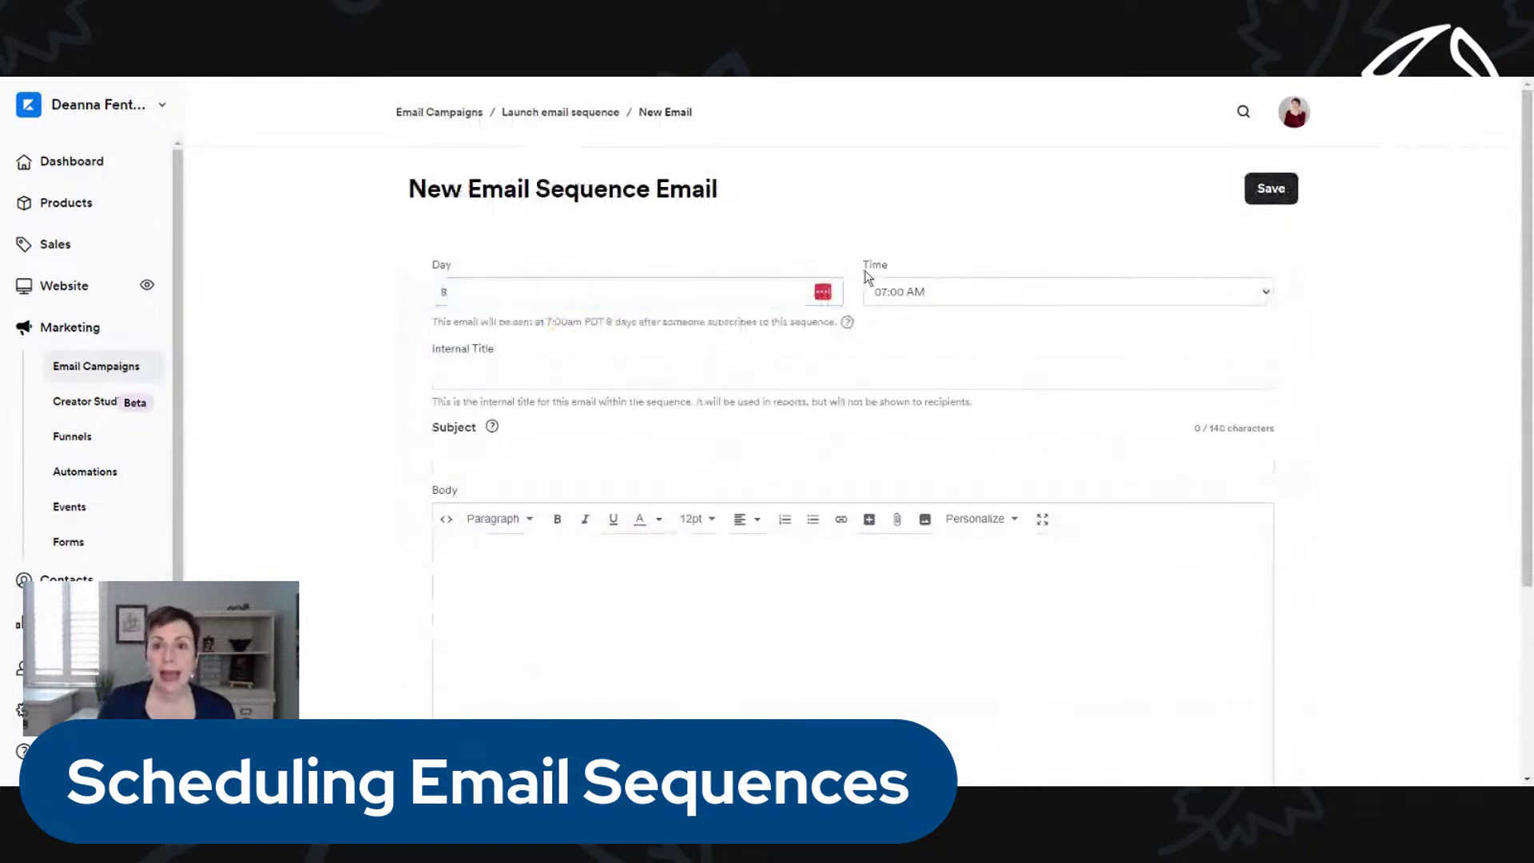
- Set the new day 8 email's send time to 04:00 PM and give it the internal title "one hour left"
click(898, 296)
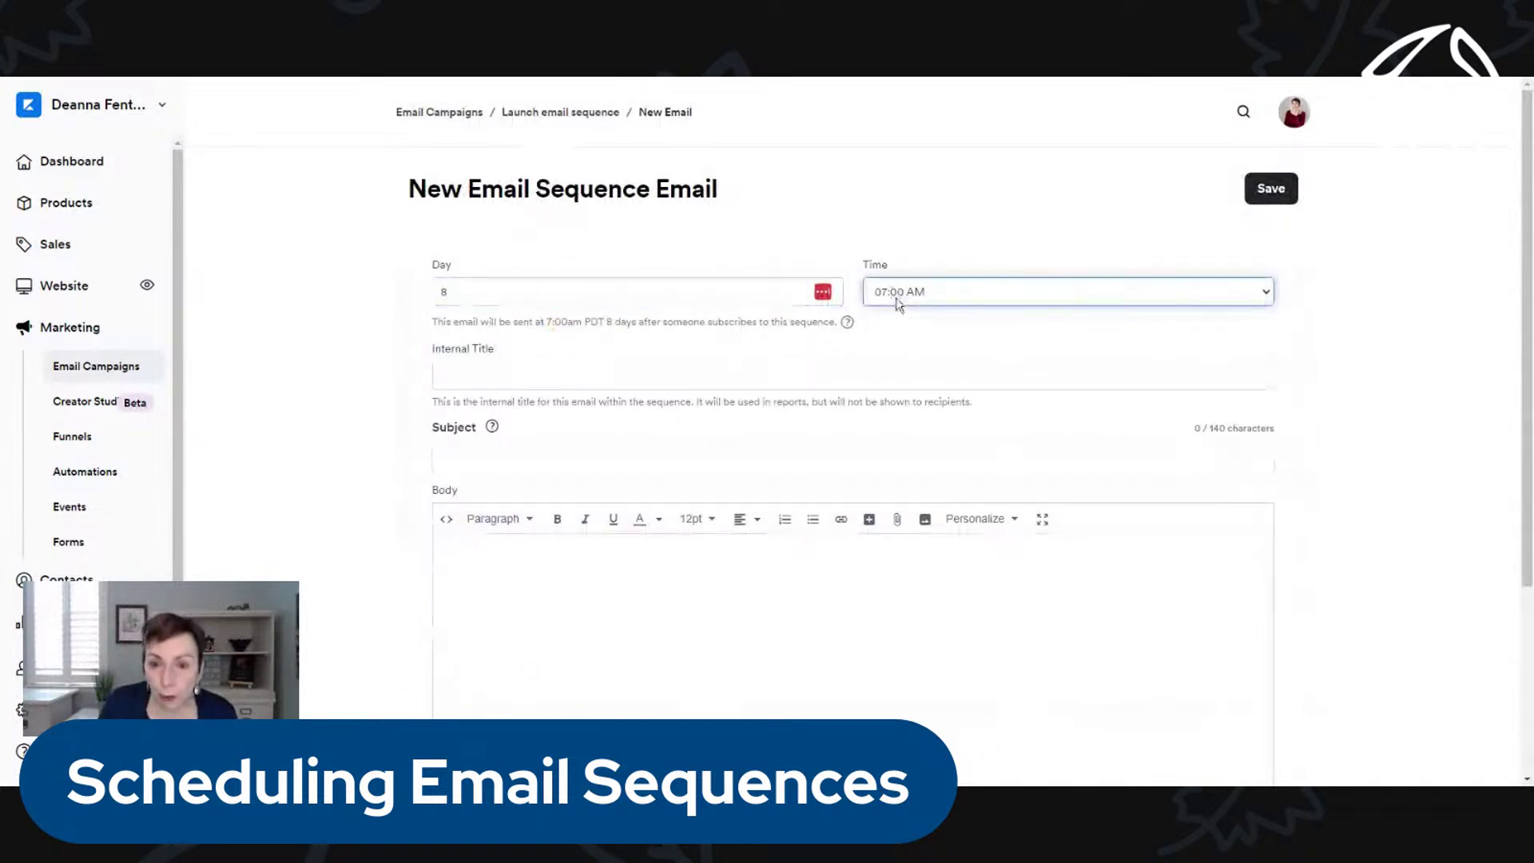
click(898, 300)
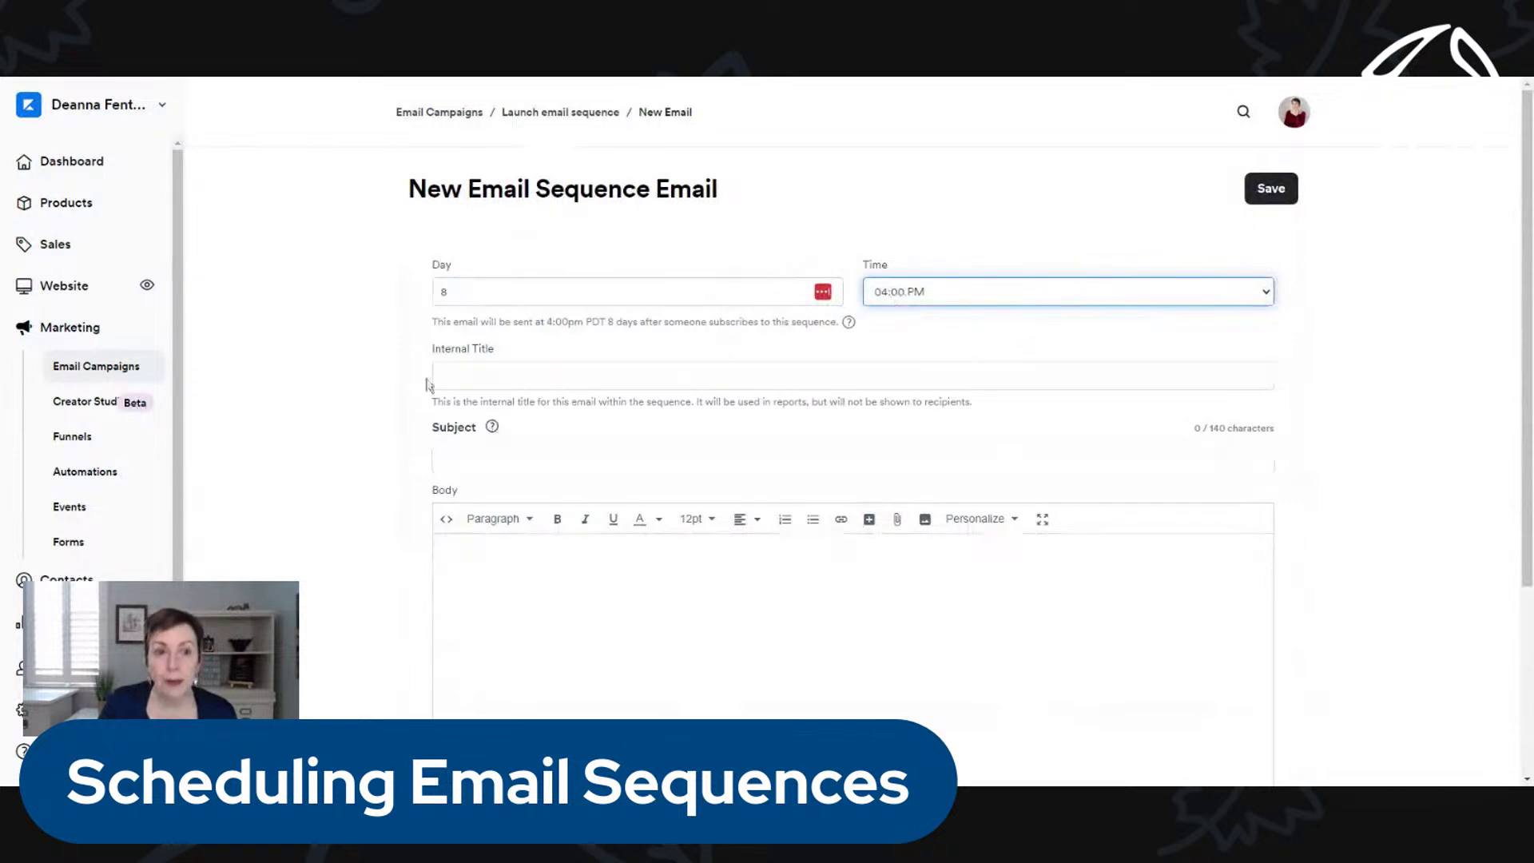
click(473, 384)
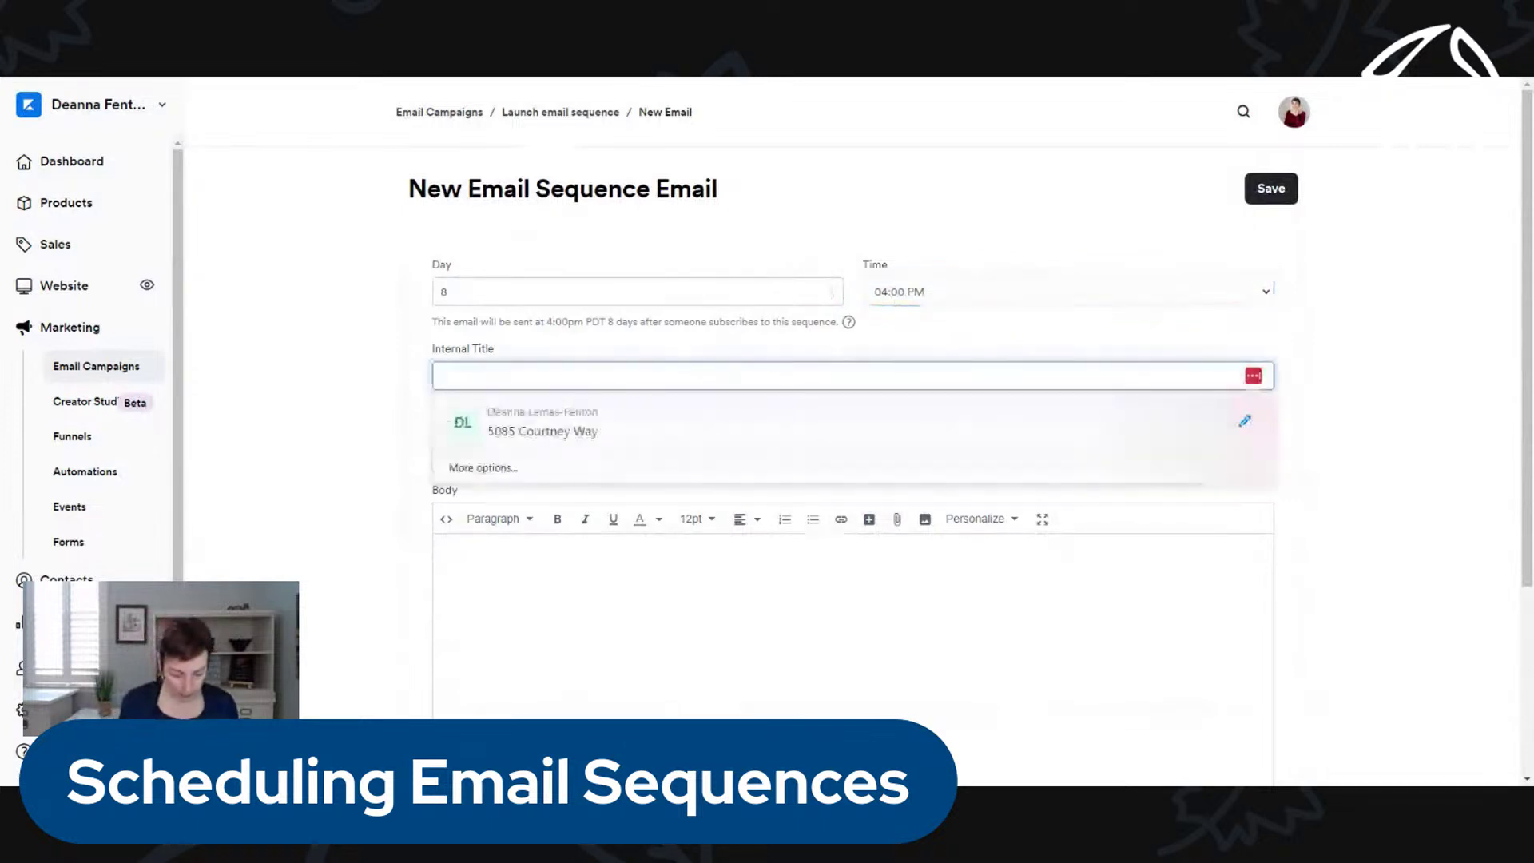
text(one hour)
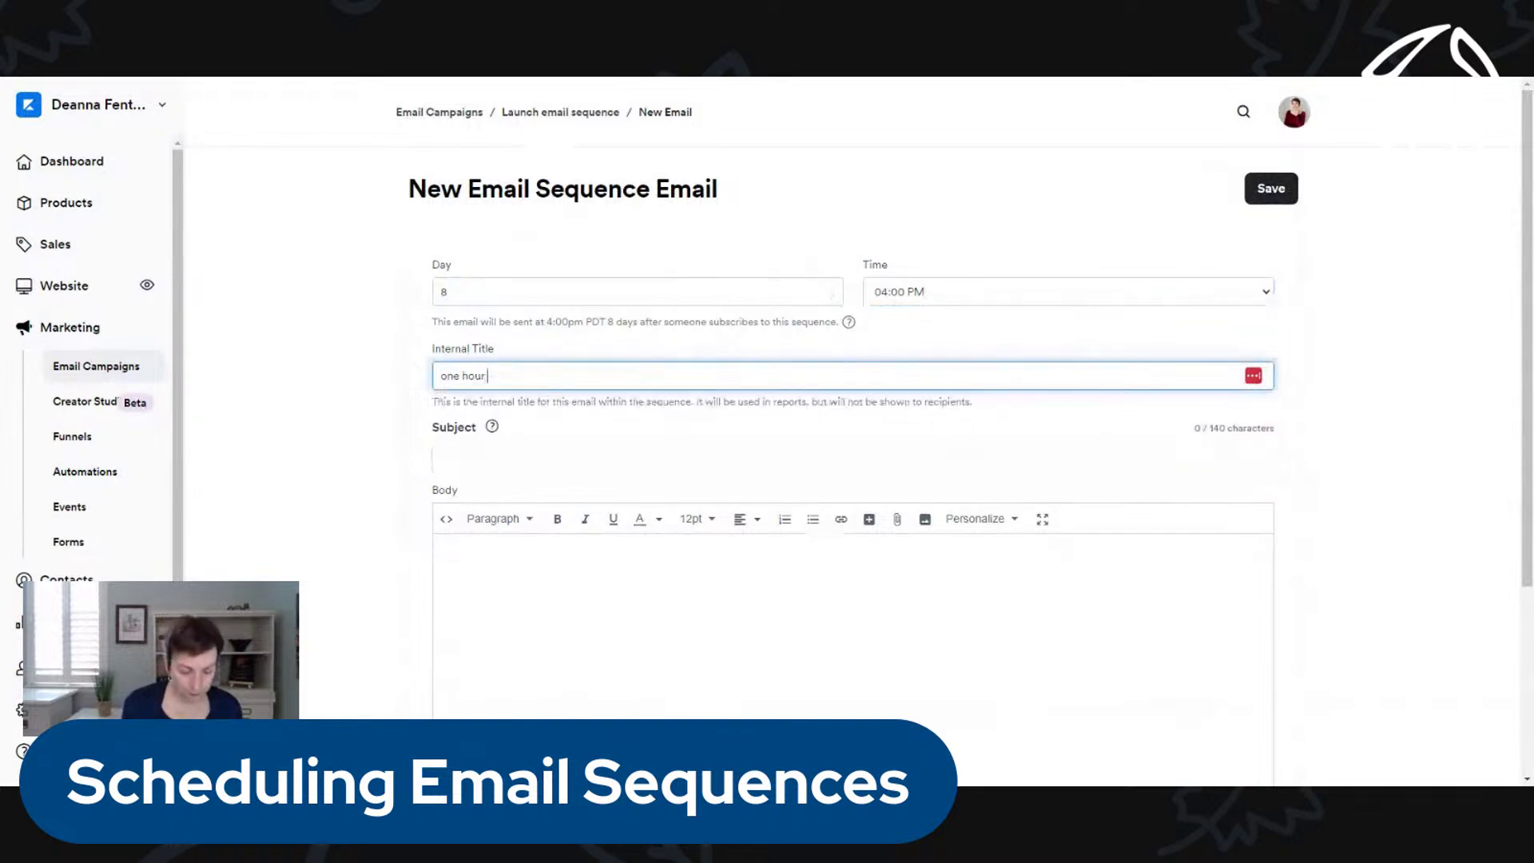
text( left)
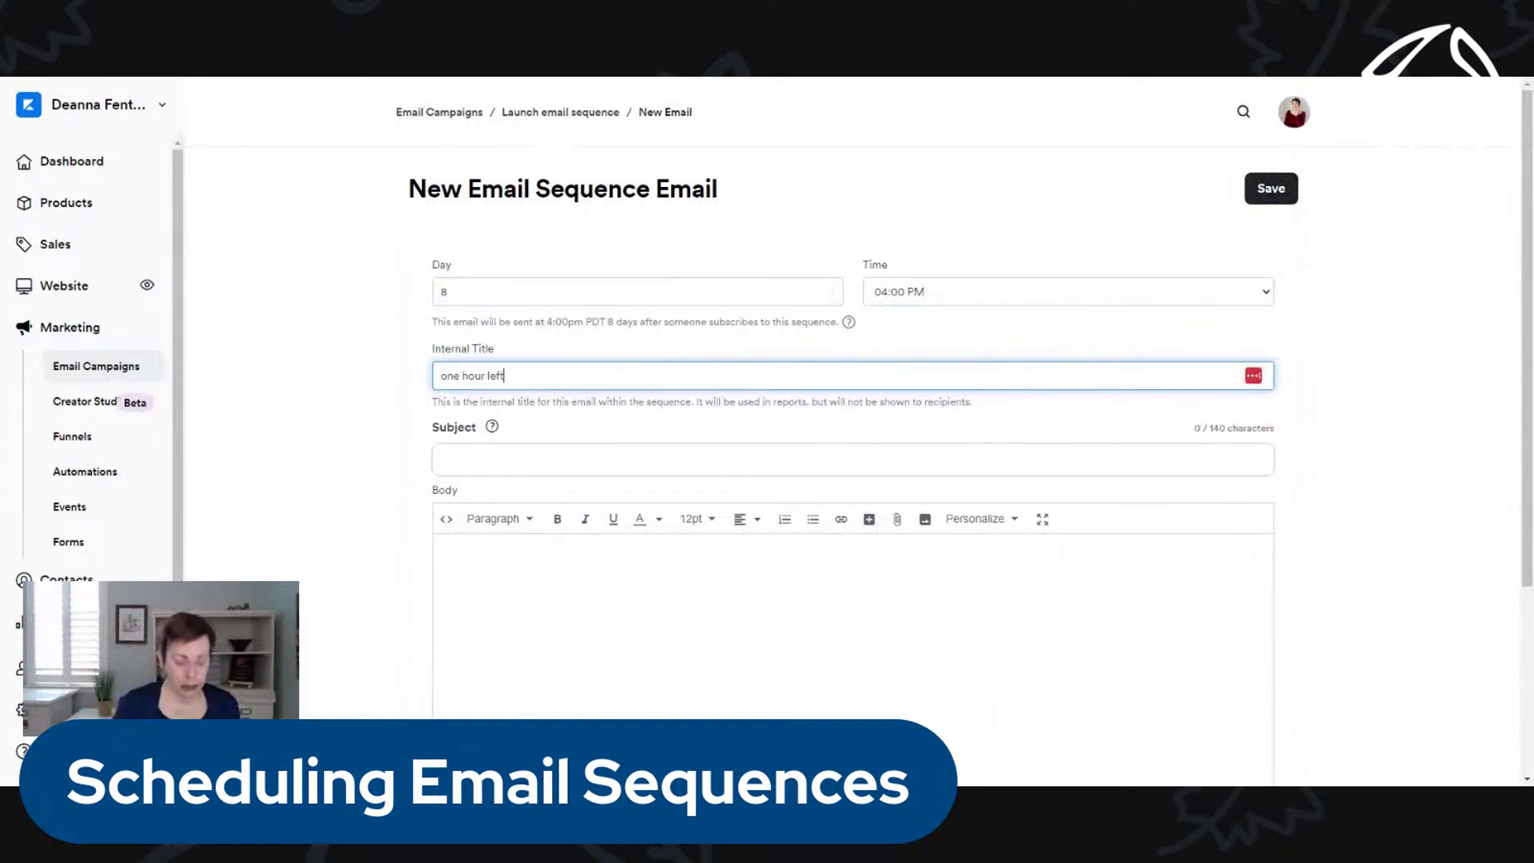
- Enter the subject "You have just 1 hour left" with placeholder body text, and save the email to the sequence
click(444, 459)
text(Y)
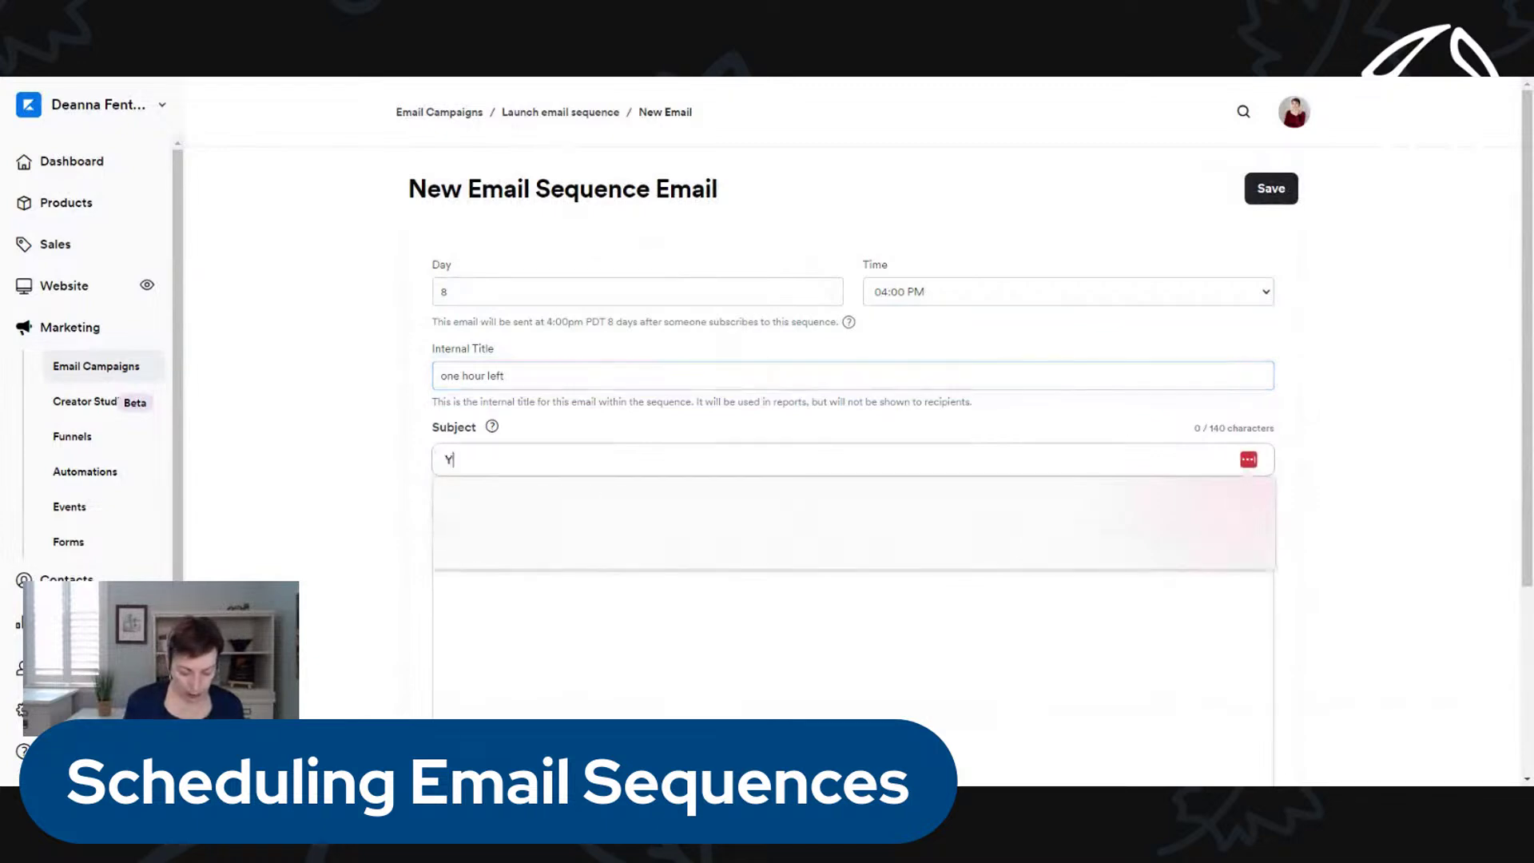
text(ou have just)
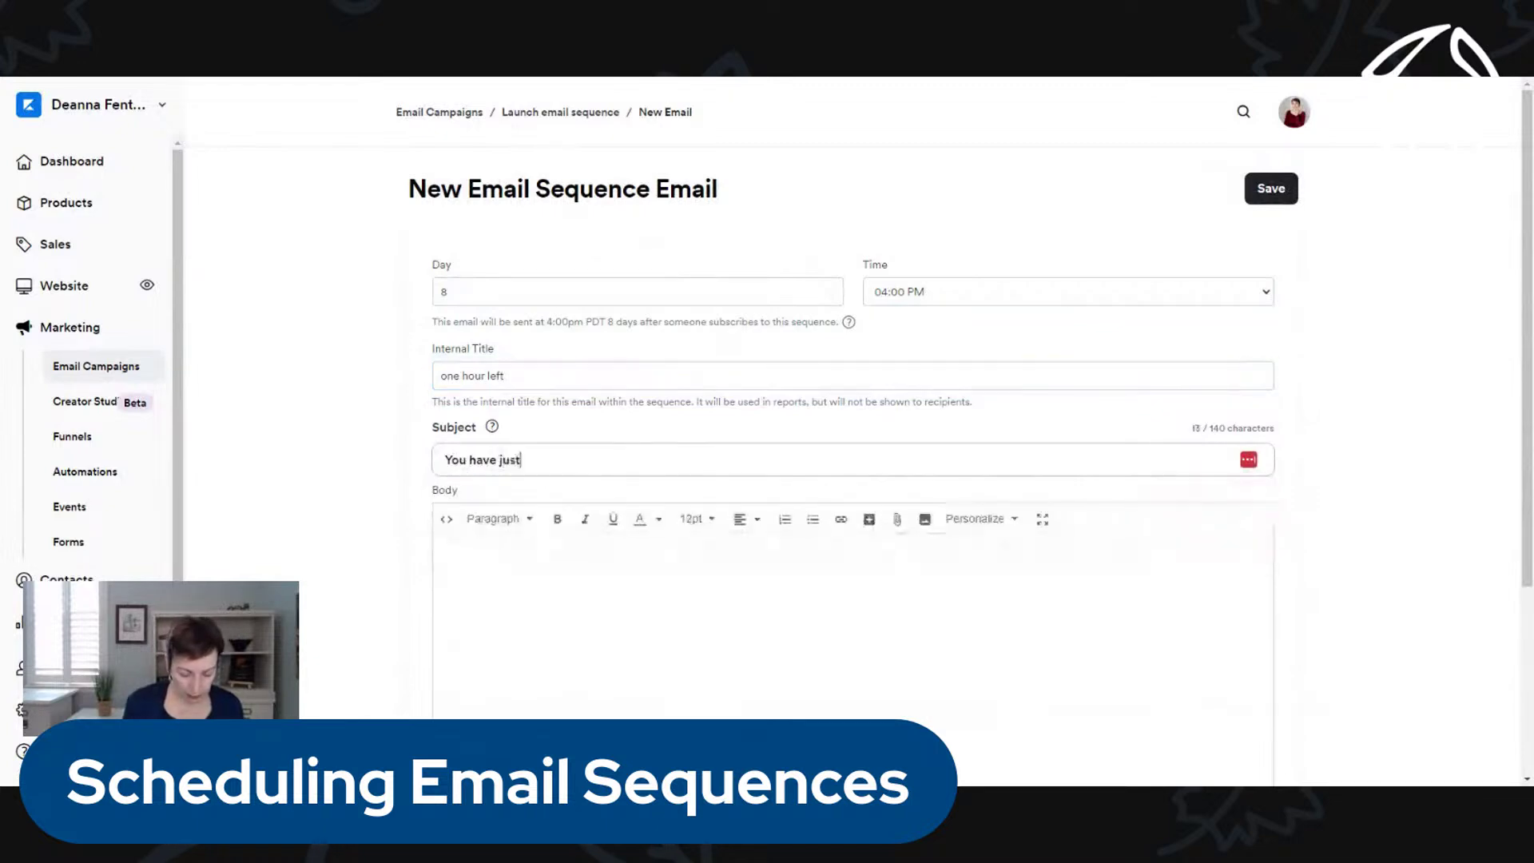
text( 1 hour lef)
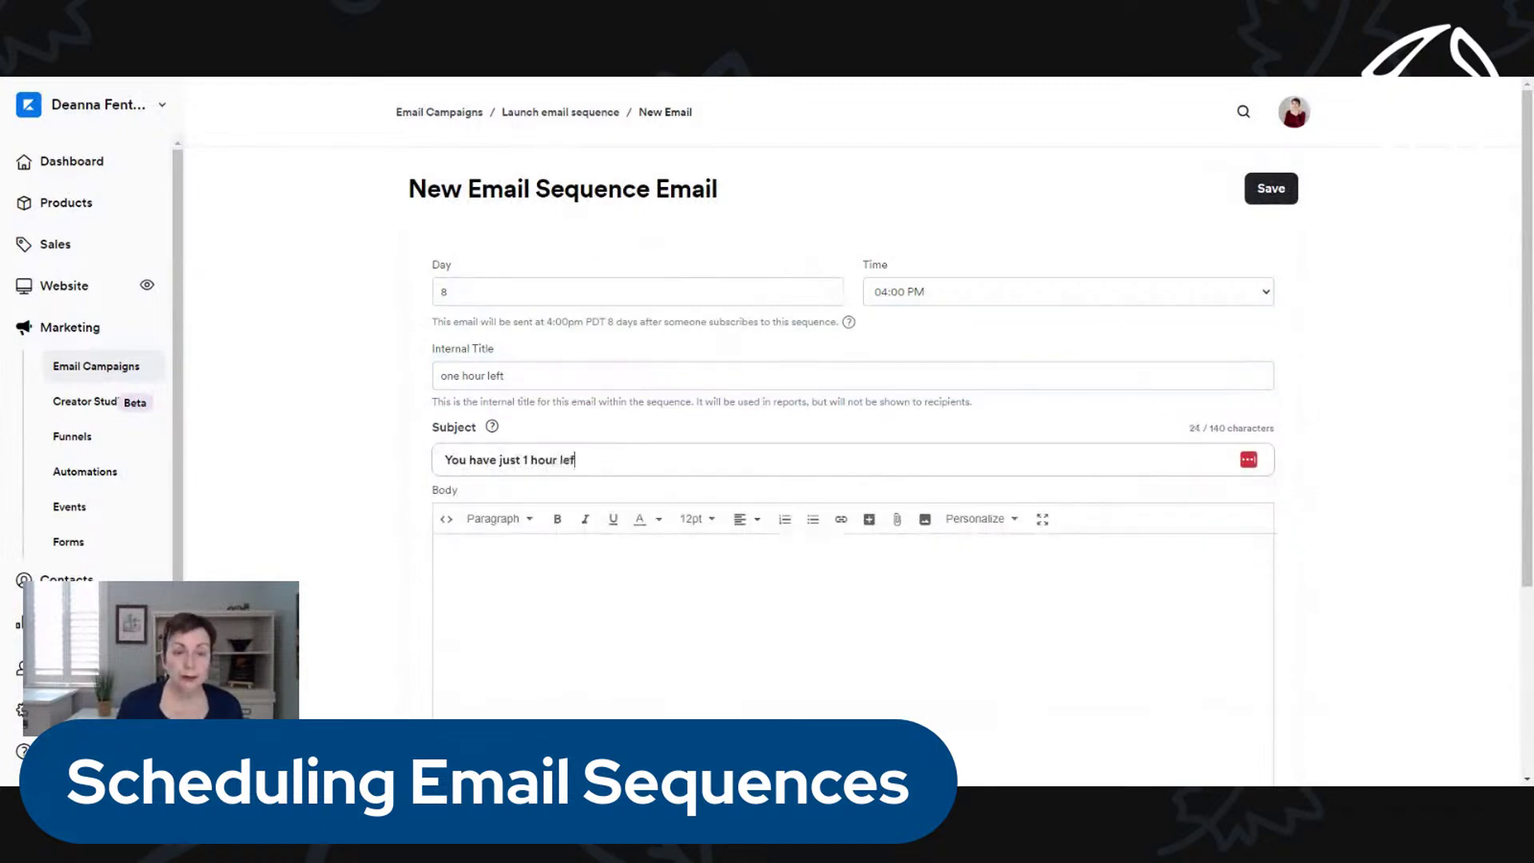
text(t)
click(512, 580)
text(xcvxzcbv)
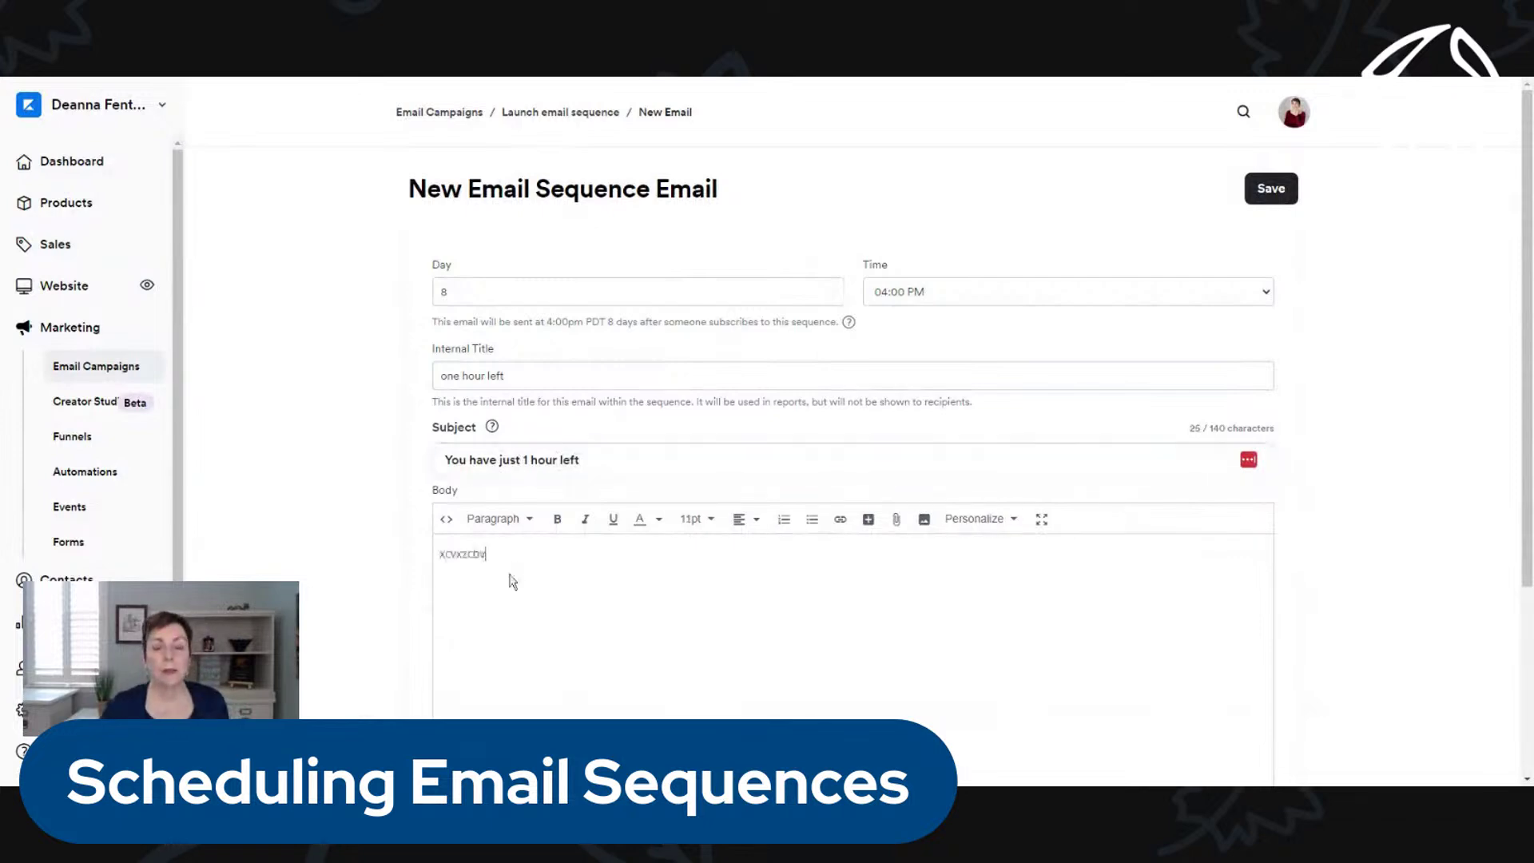
click(1270, 194)
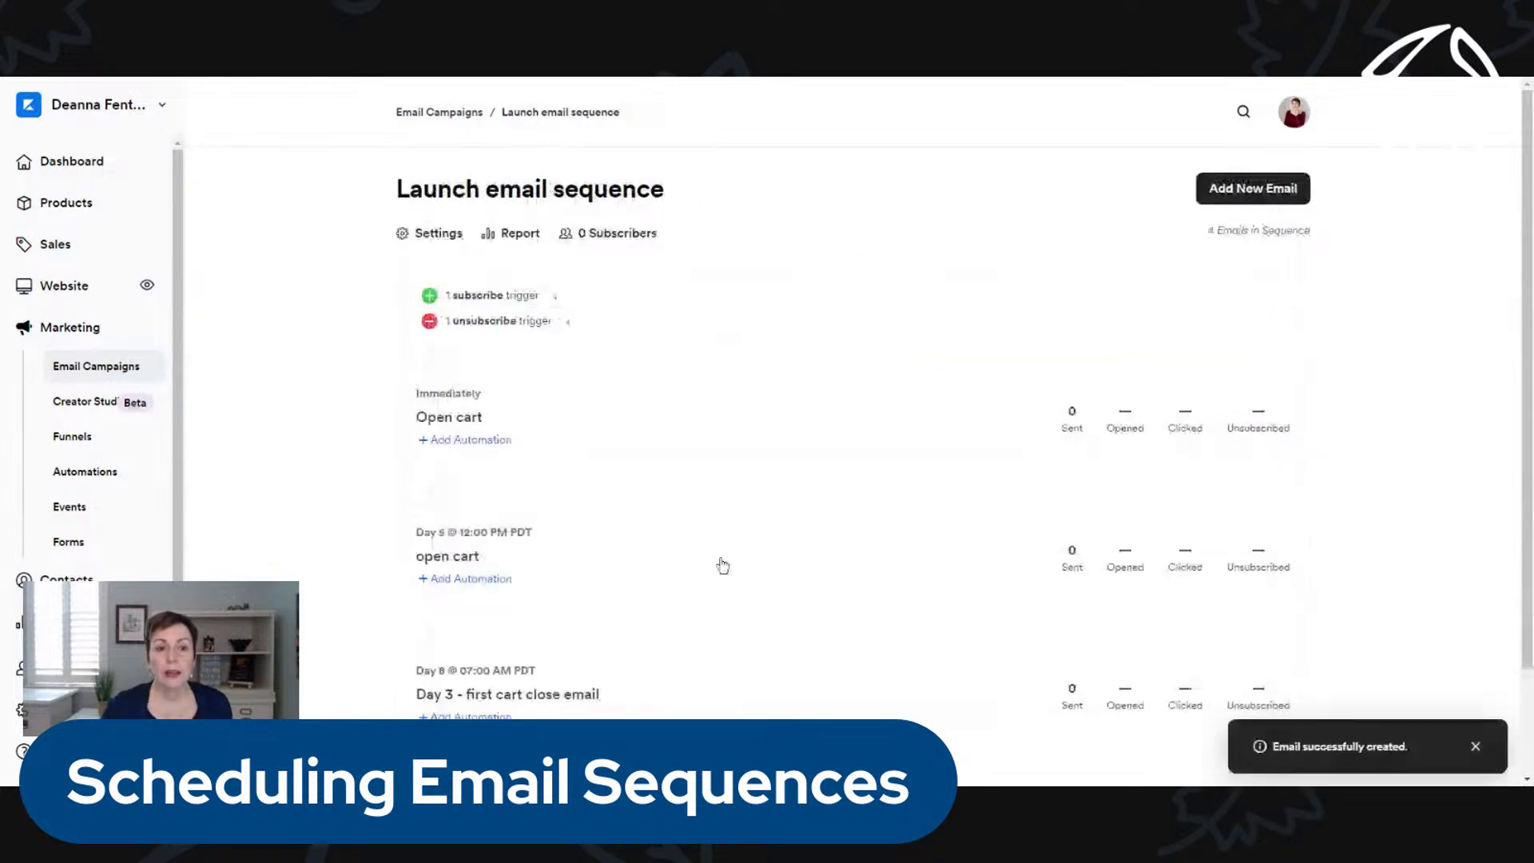
scroll(415, 628, down, 2)
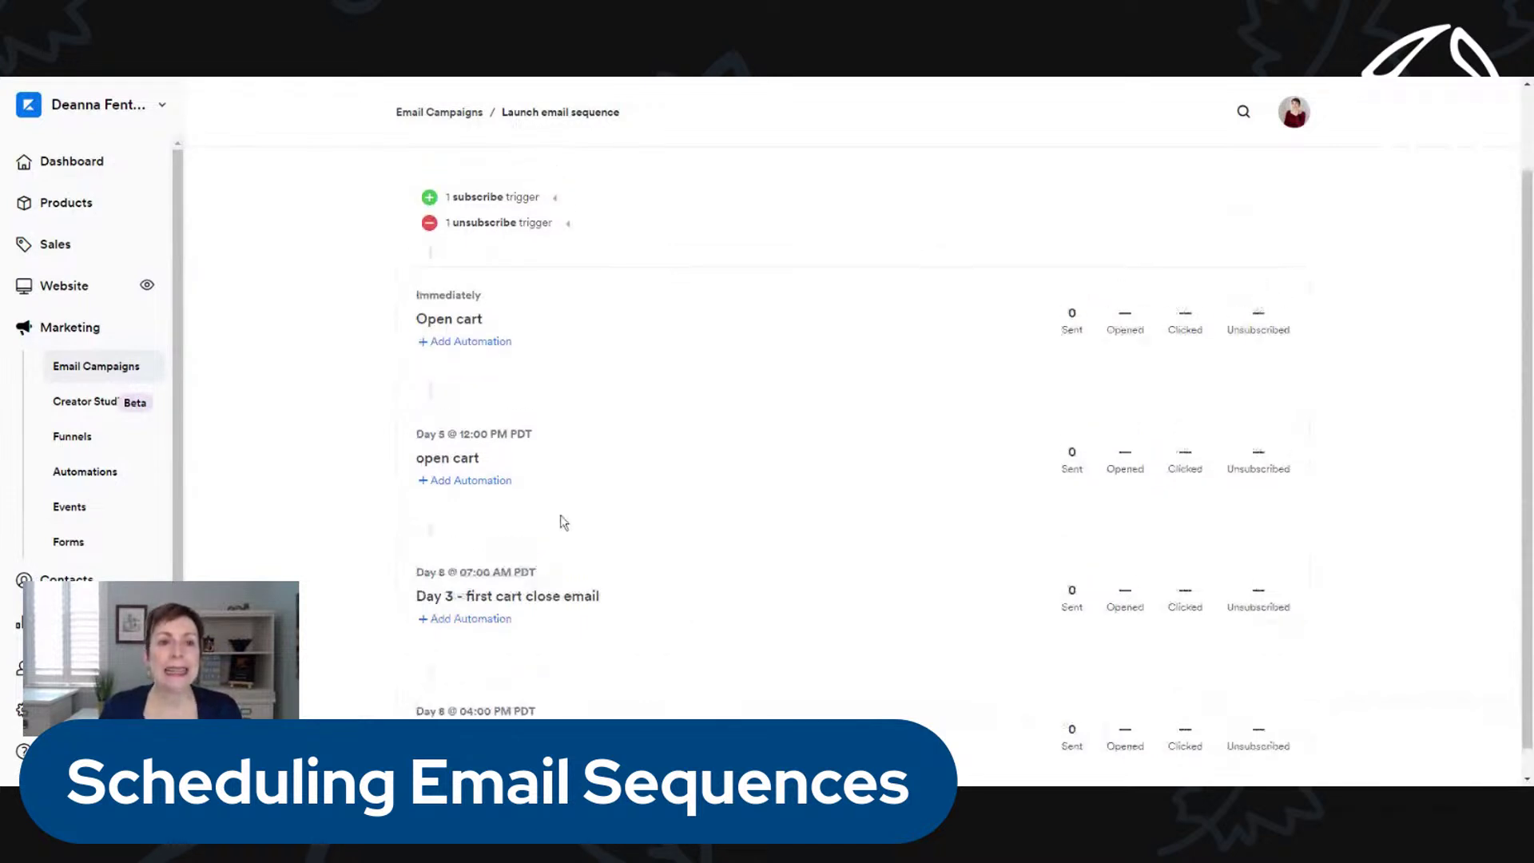
scroll(561, 518, up, 1)
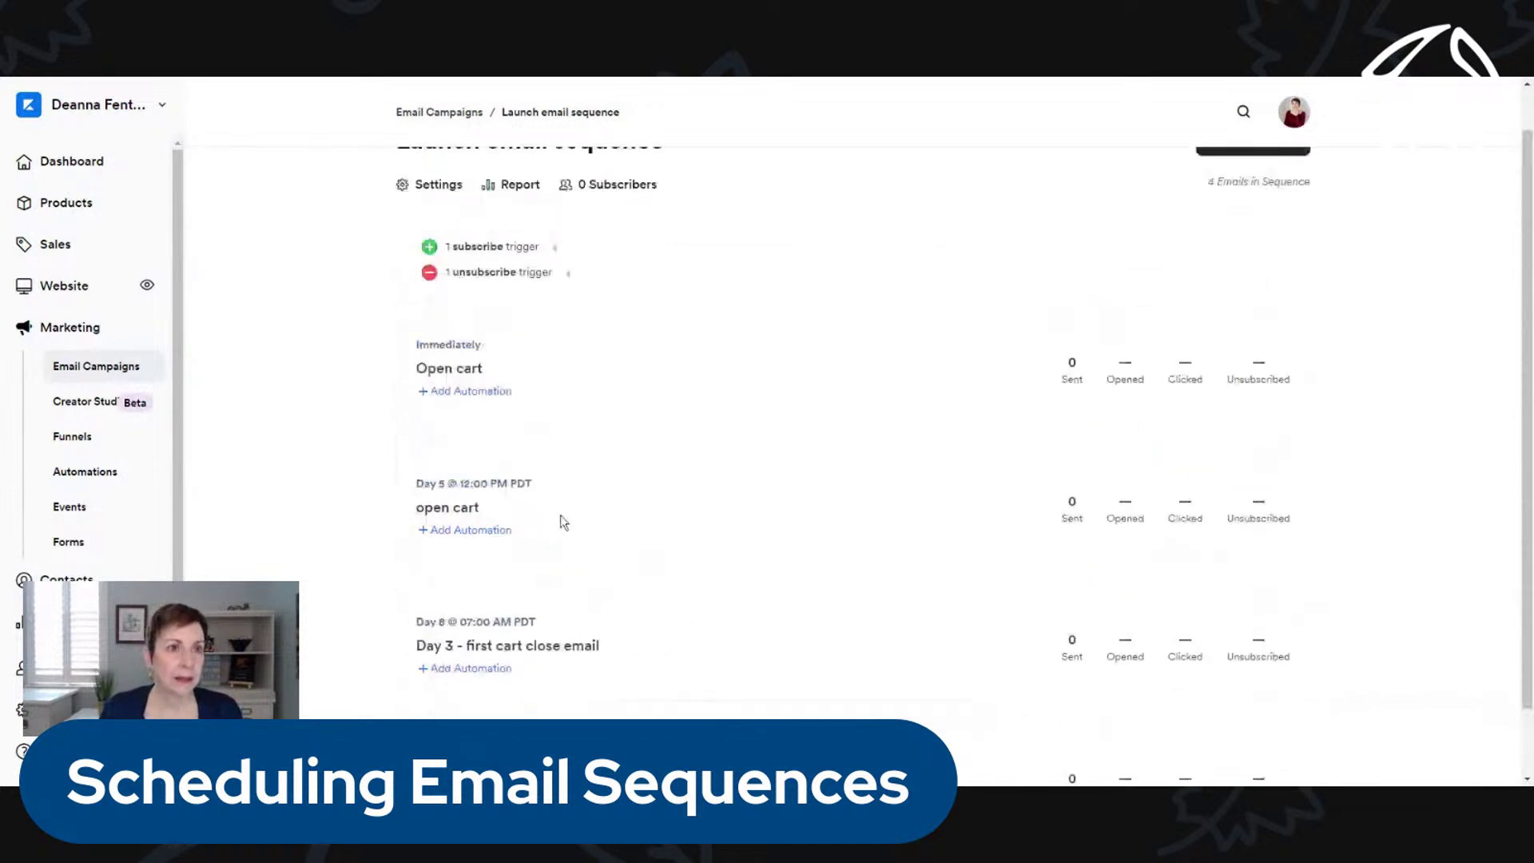
scroll(561, 520, up, 1)
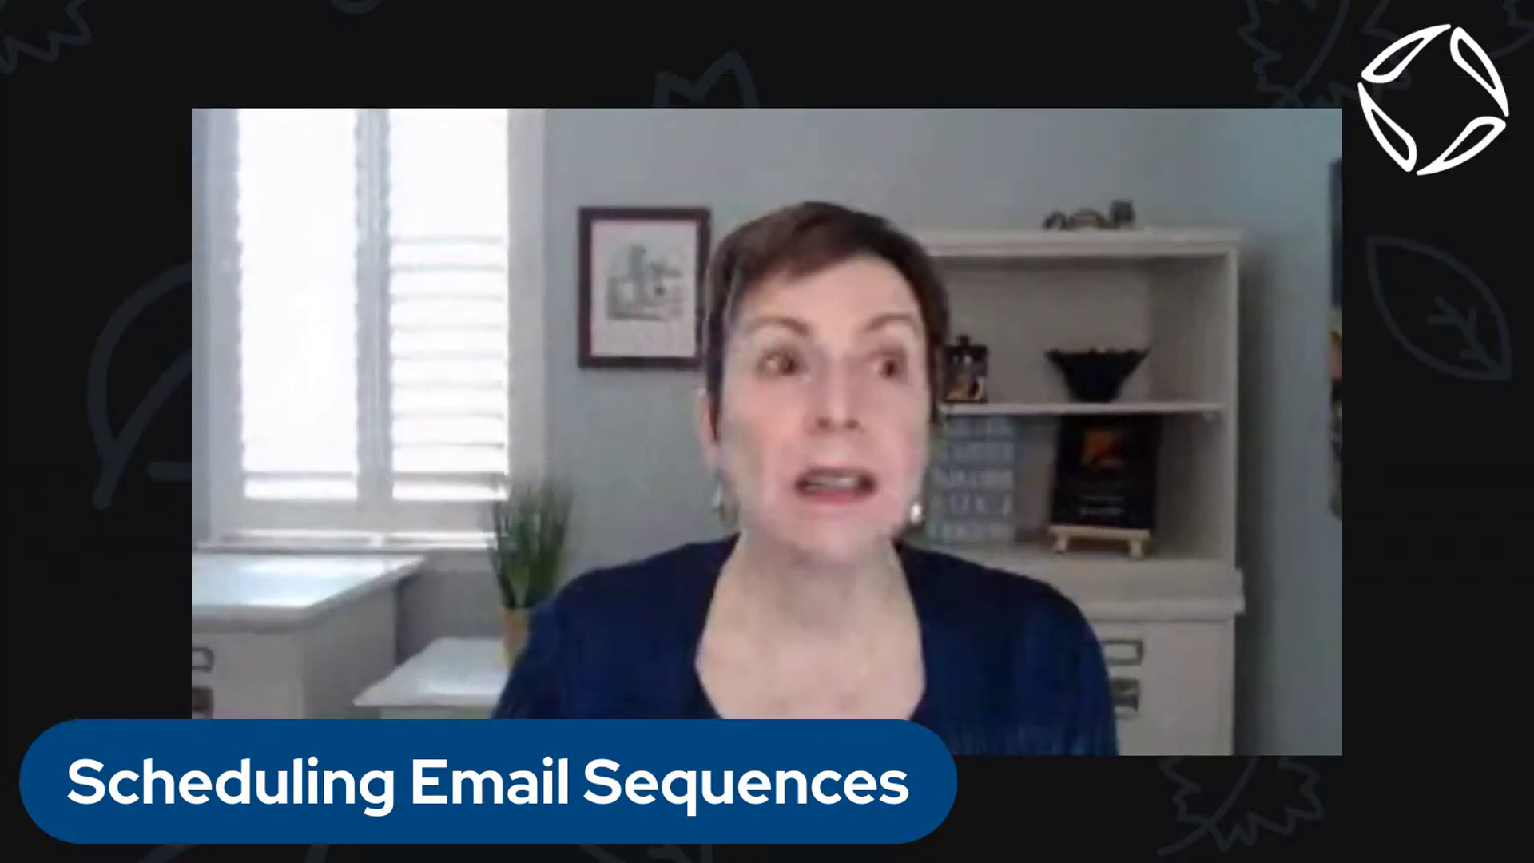
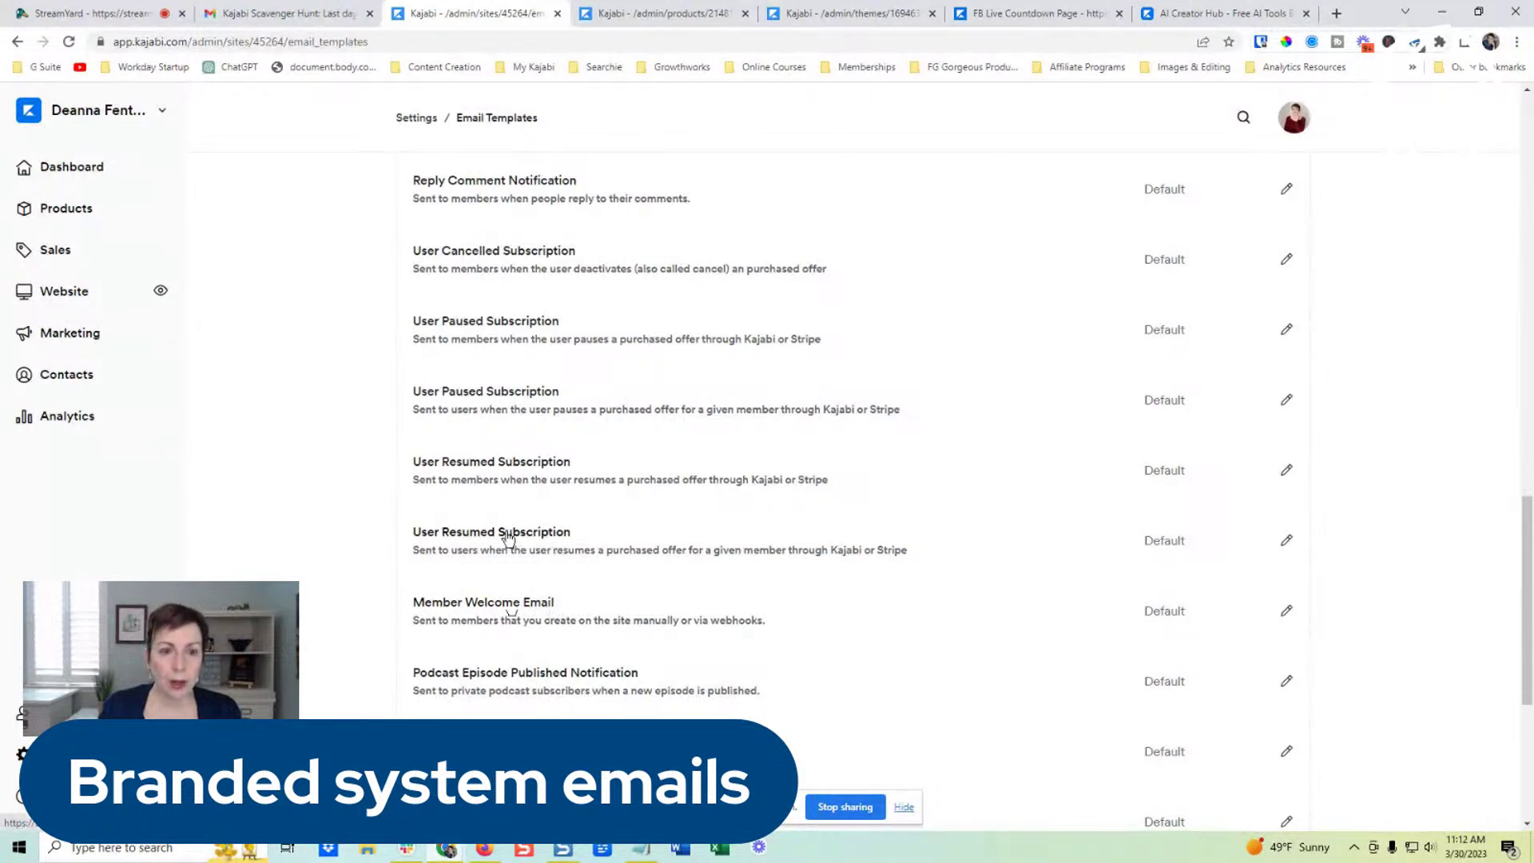
- Look through the list of system email templates, checking what each is sent for and whether it is customized
scroll(507, 538, up, 2)
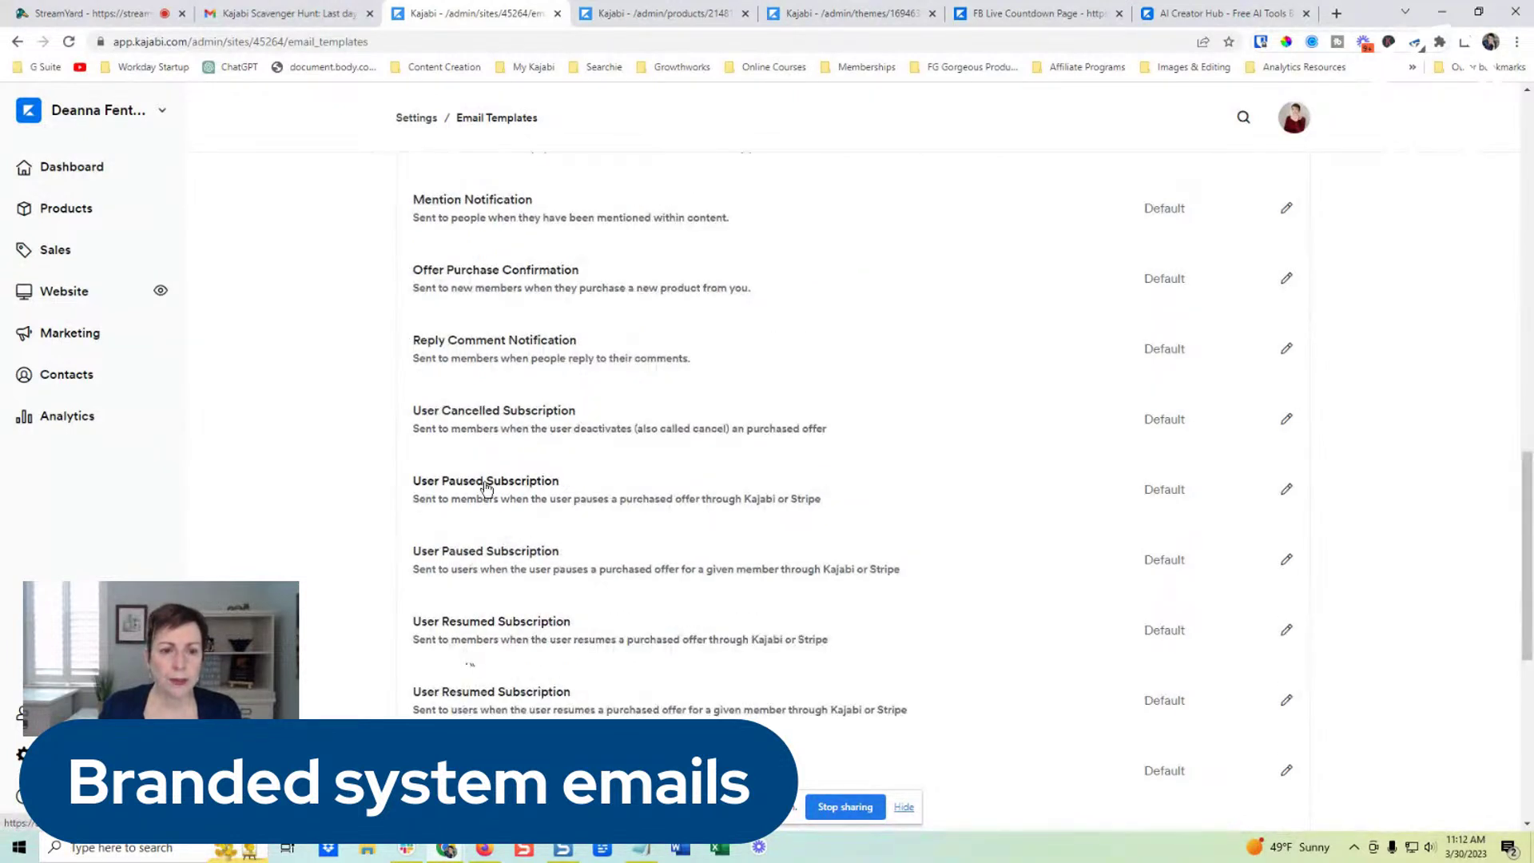
scroll(559, 472, up, 1)
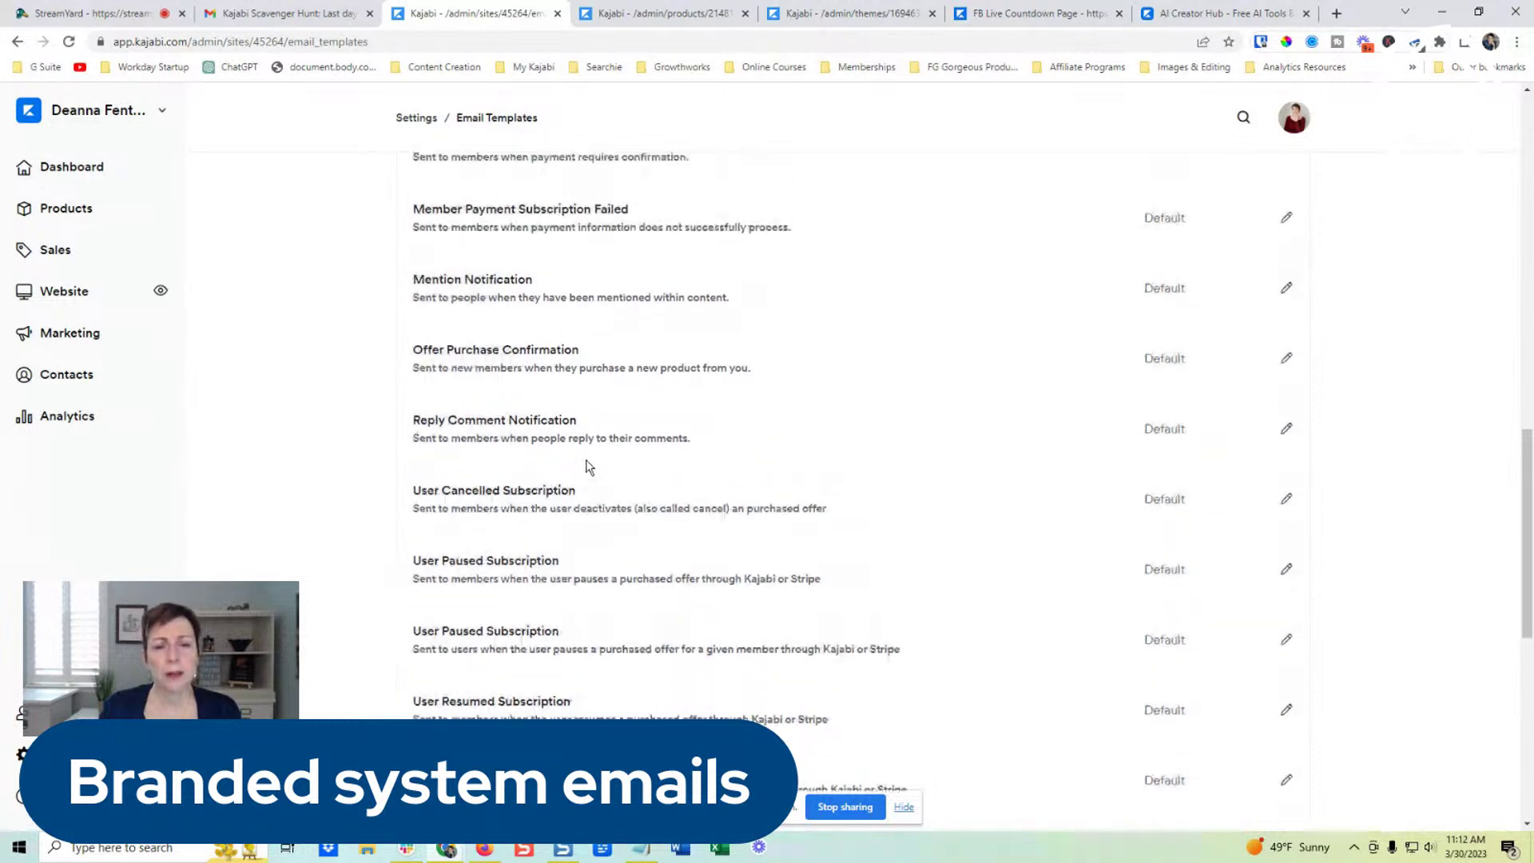
scroll(555, 441, up, 1)
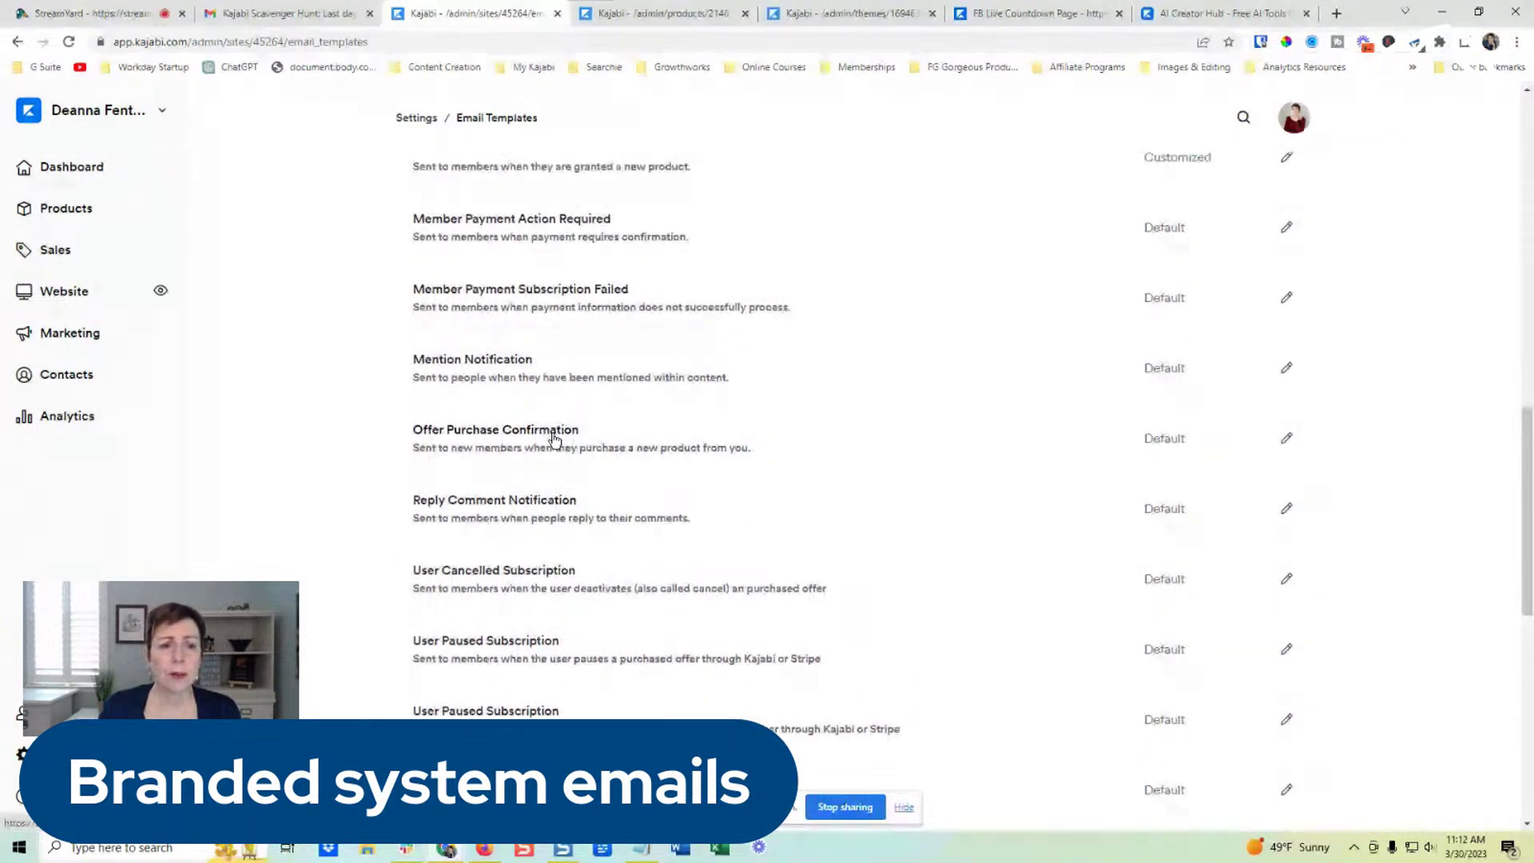
scroll(554, 438, up, 1)
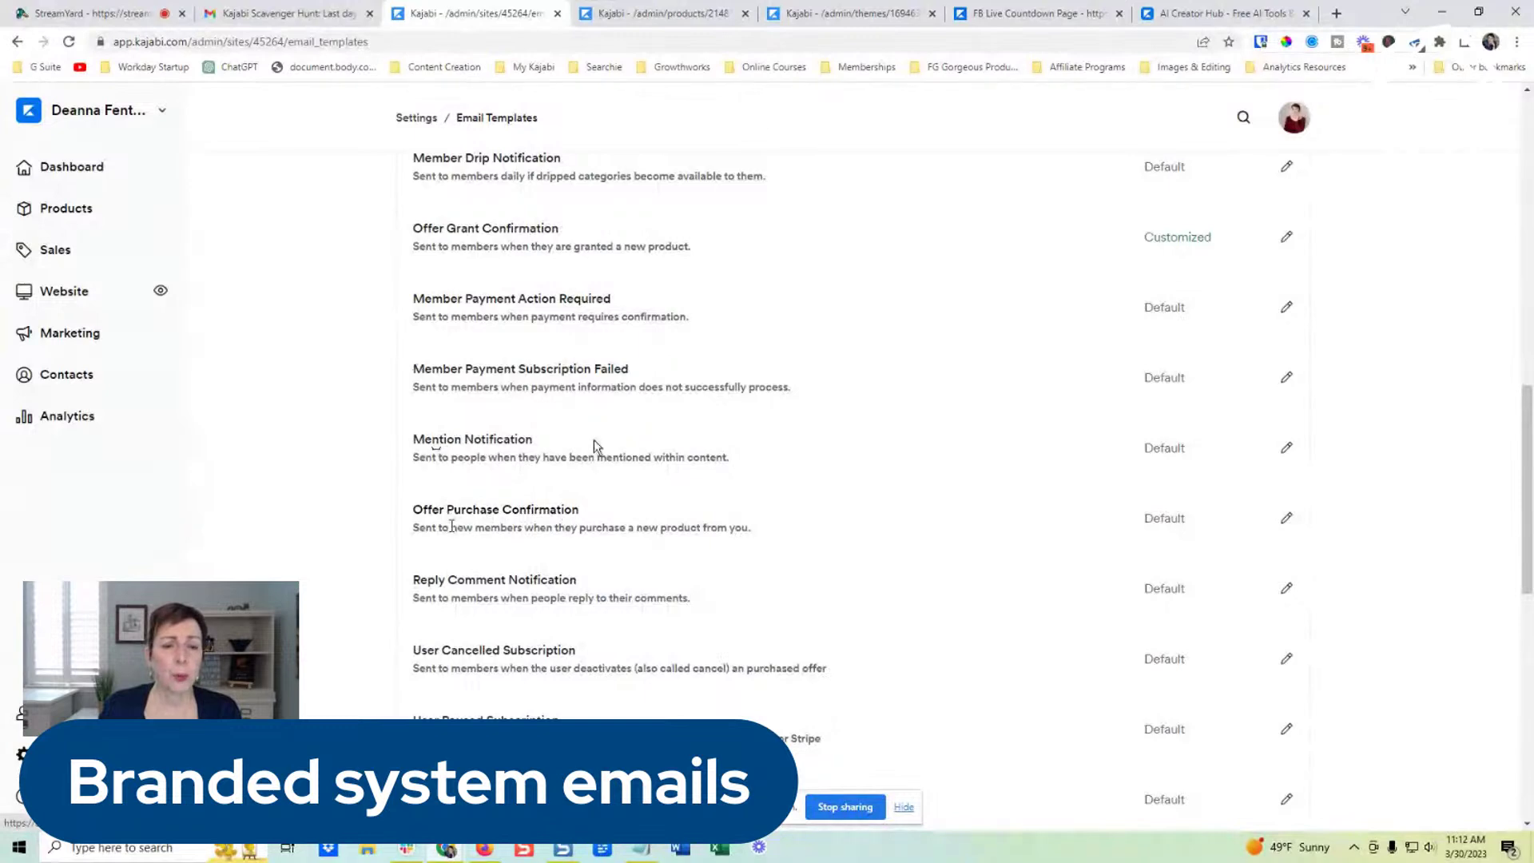
scroll(592, 441, up, 1)
scroll(479, 399, up, 1)
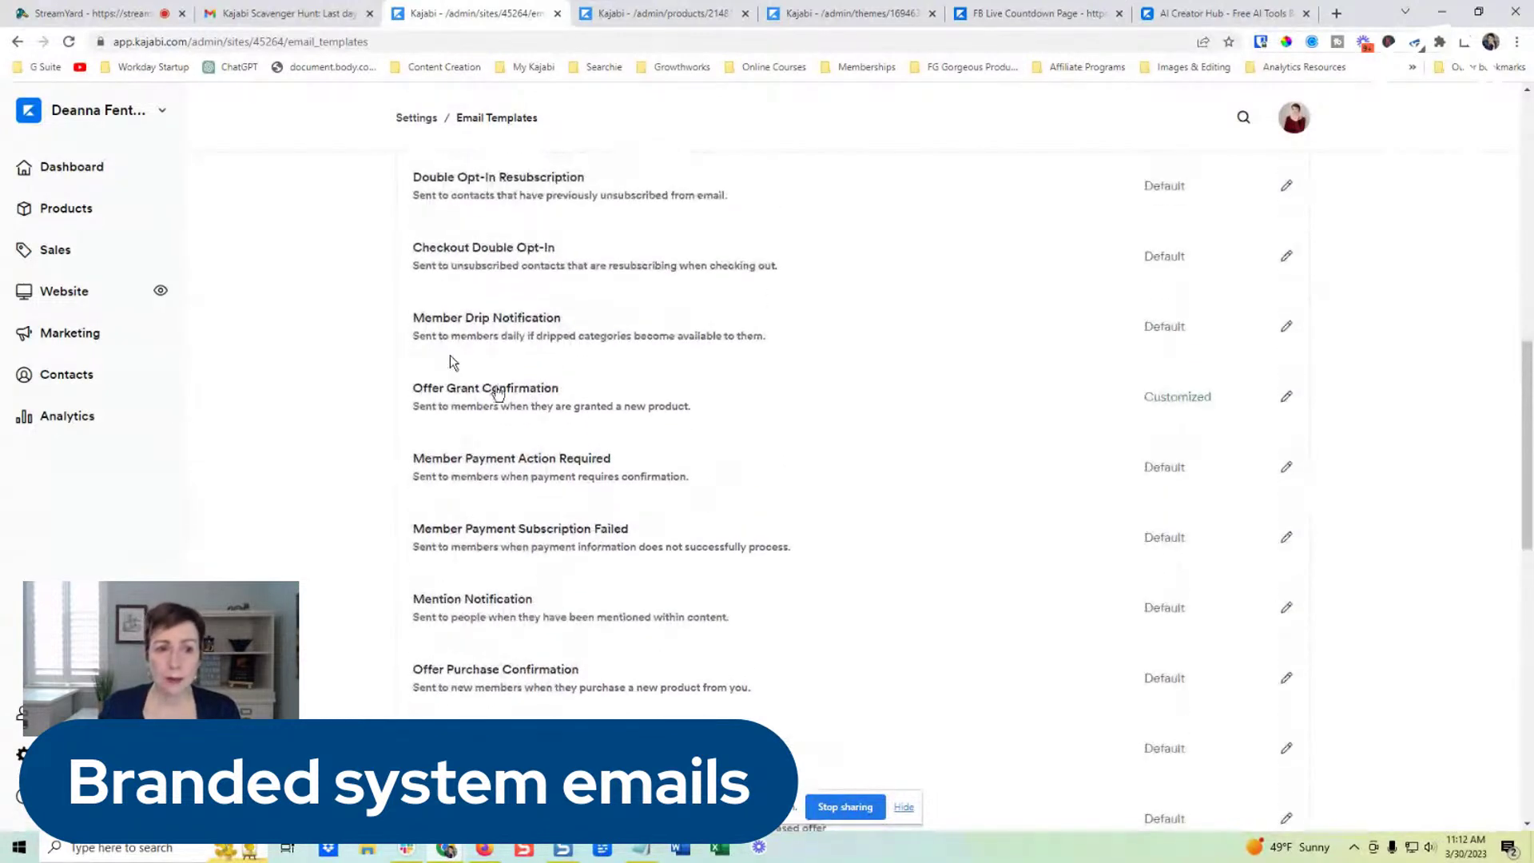
scroll(516, 382, up, 3)
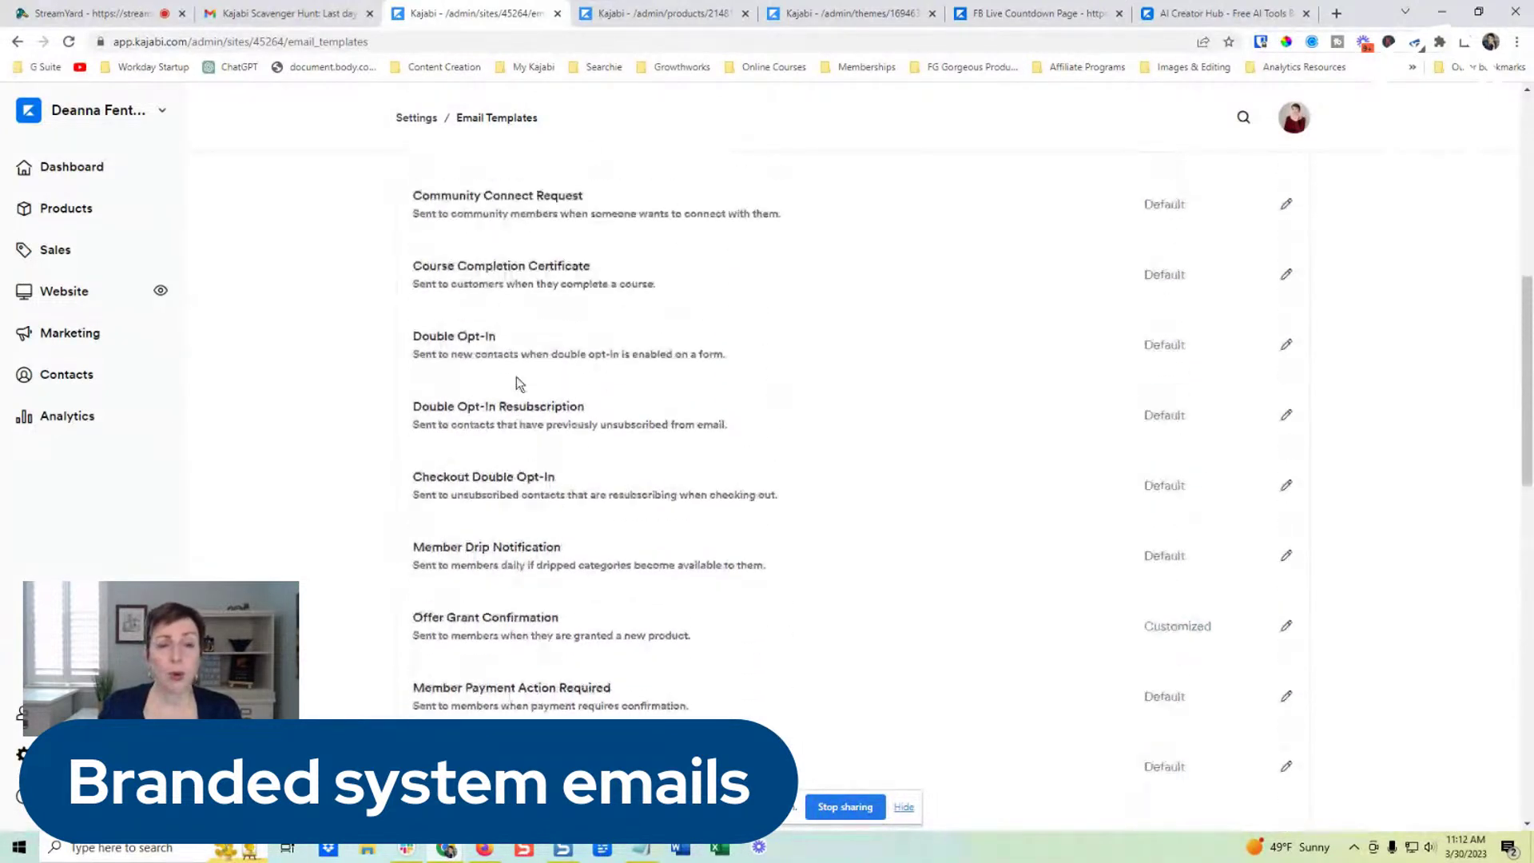
scroll(516, 384, up, 4)
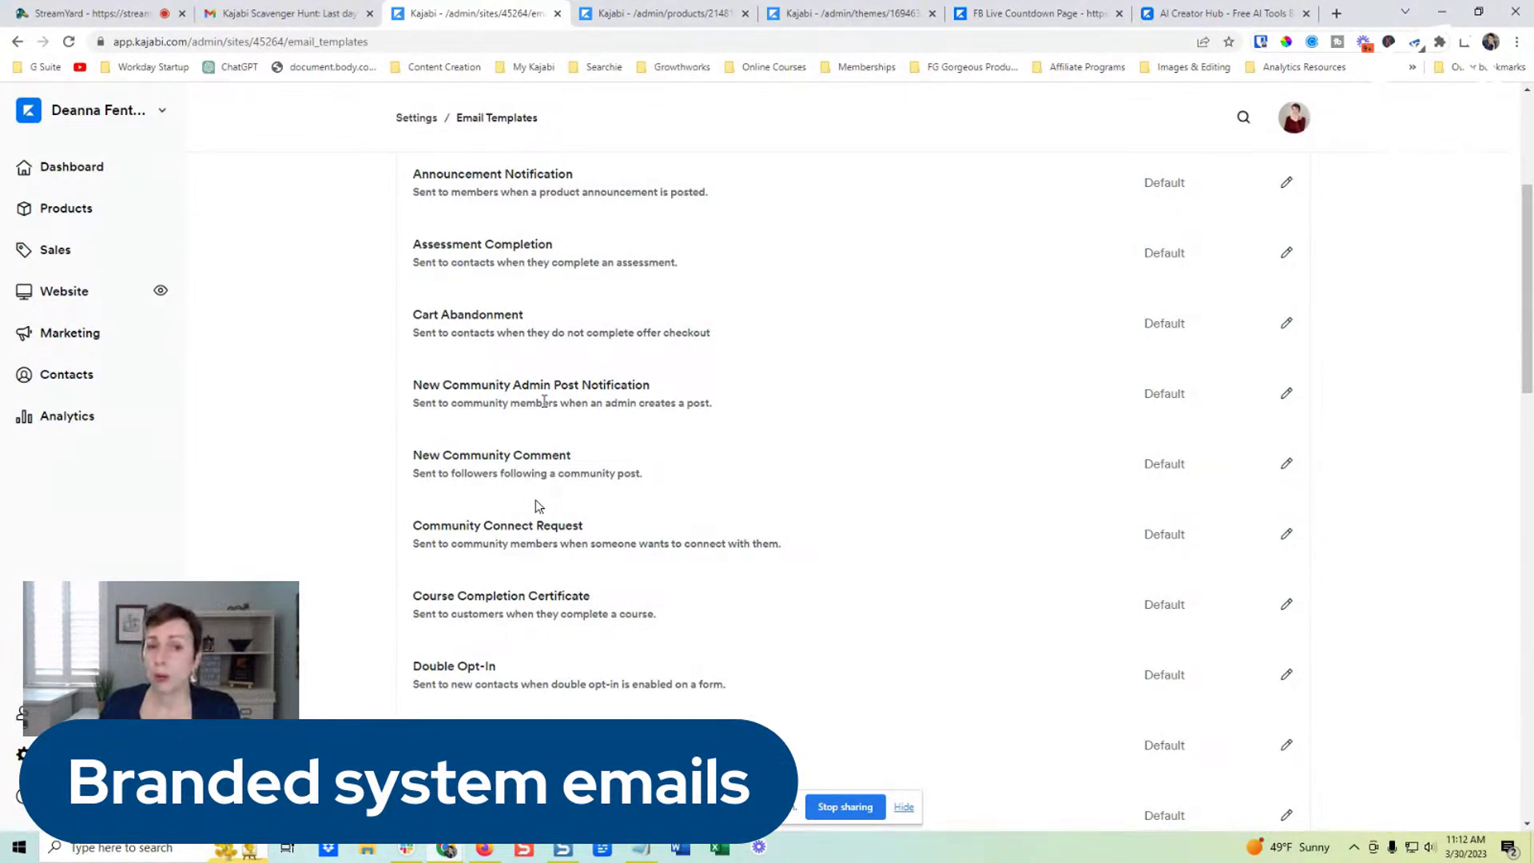
scroll(535, 500, up, 3)
scroll(543, 409, up, 2)
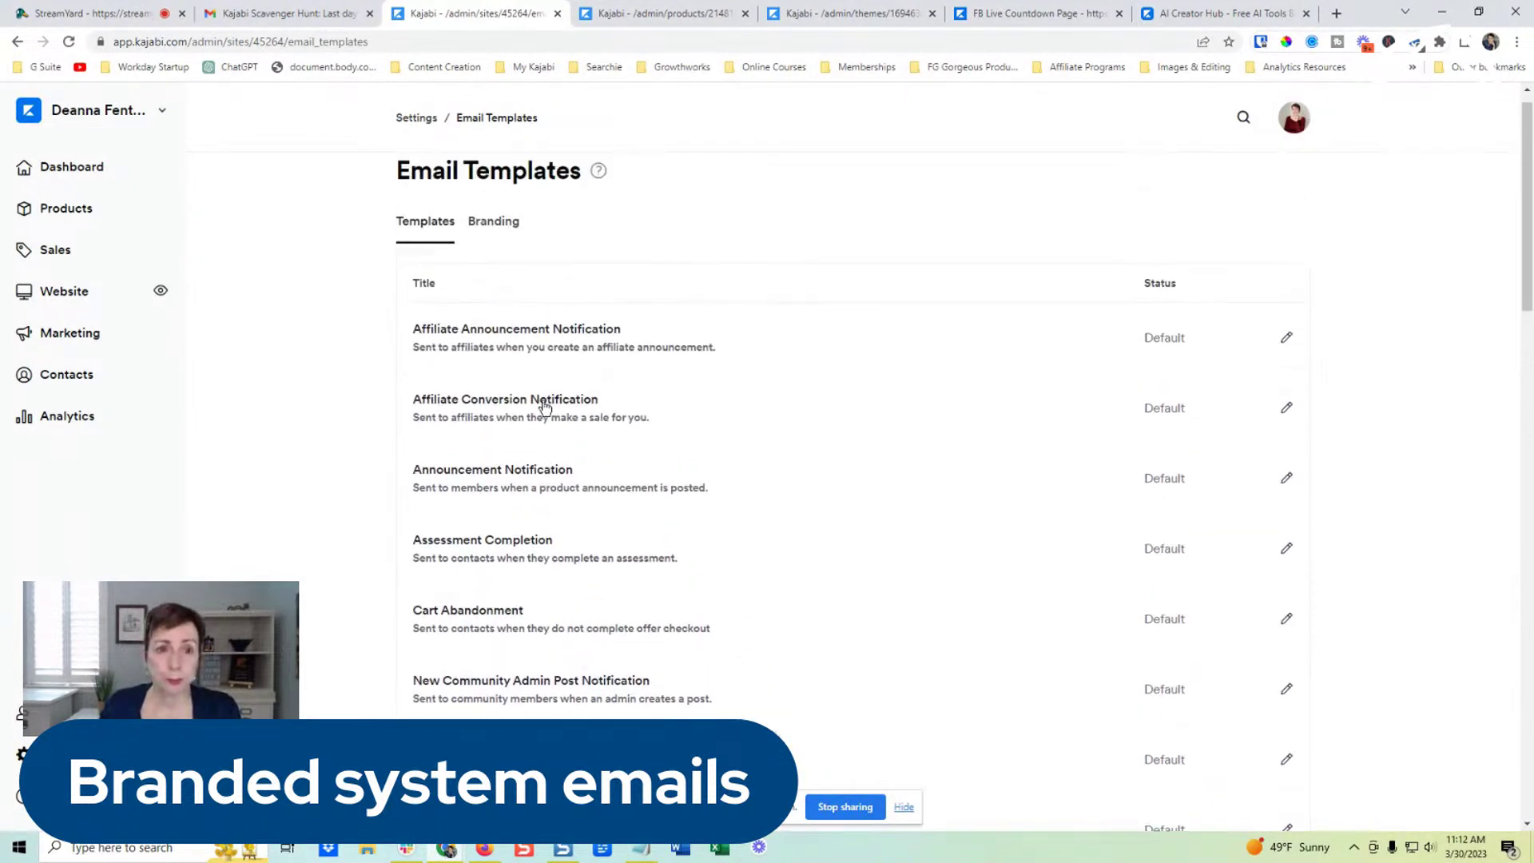
- Change the call-to-action button color in the email template branding to teal green and save the branding
click(491, 251)
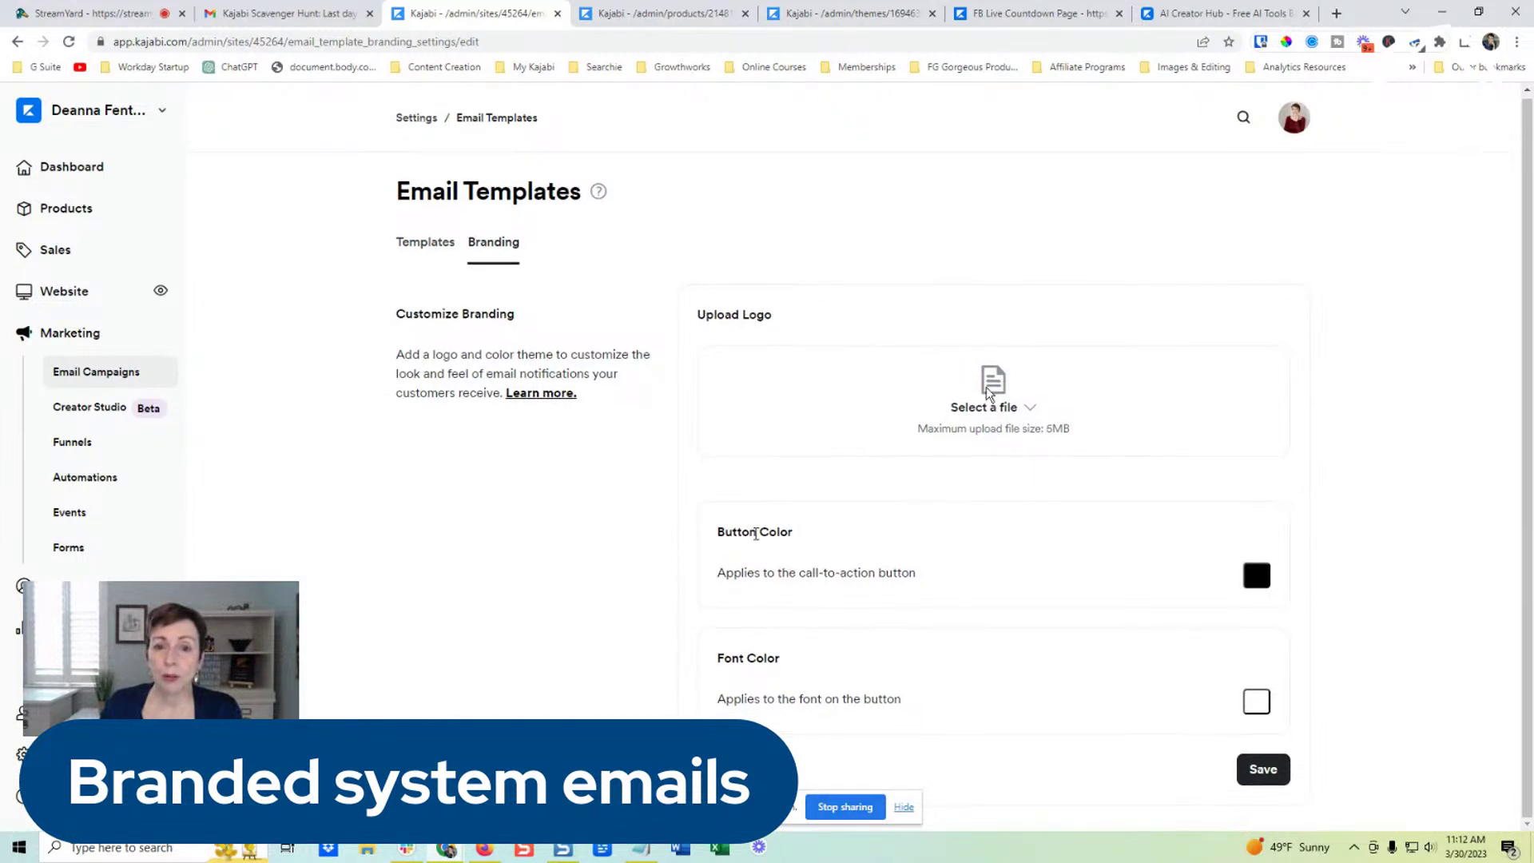
click(1253, 577)
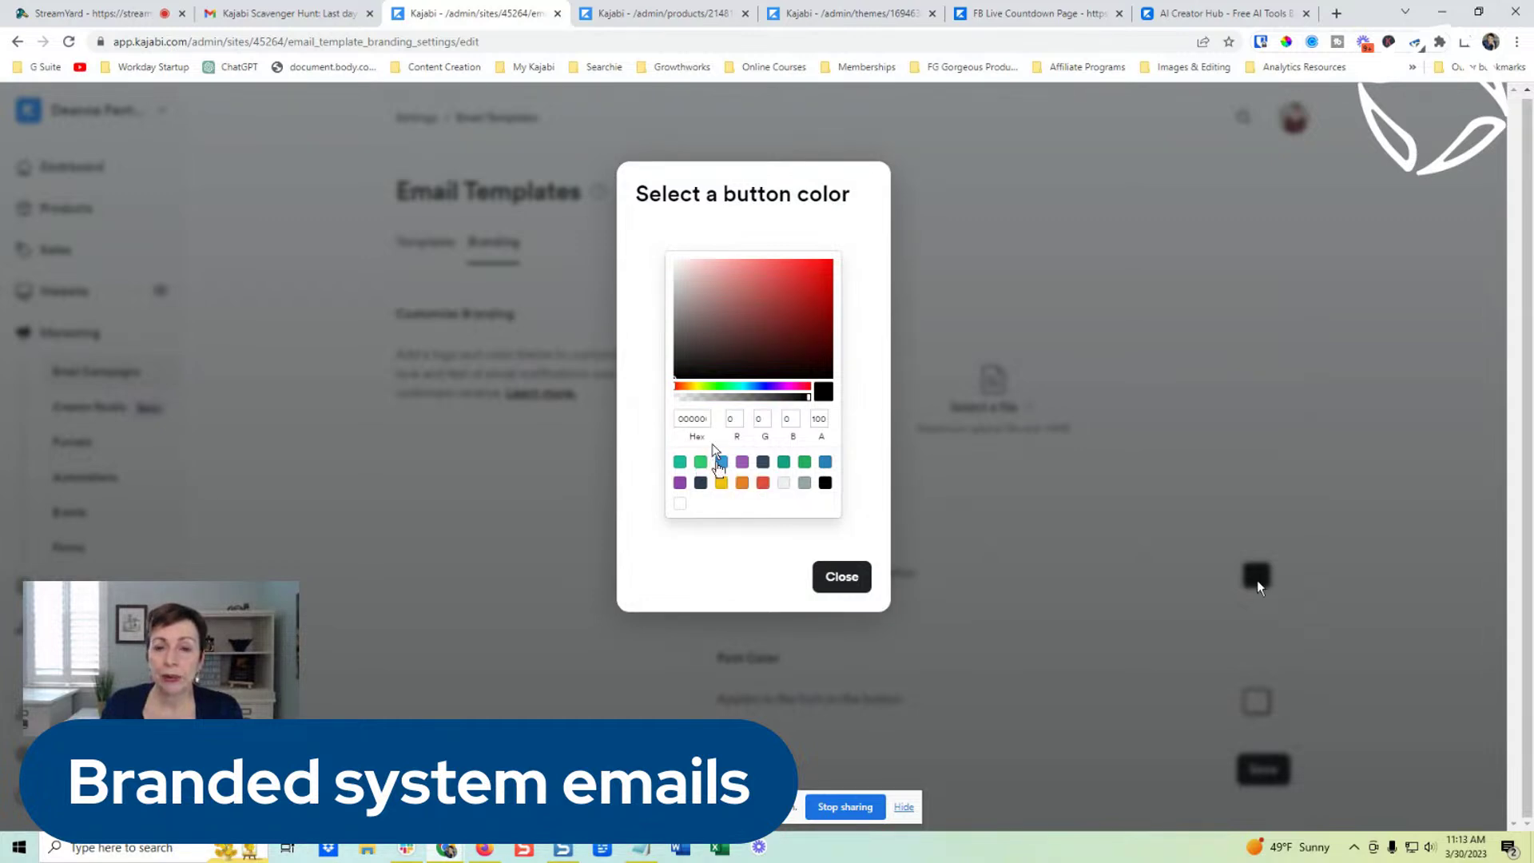
click(680, 462)
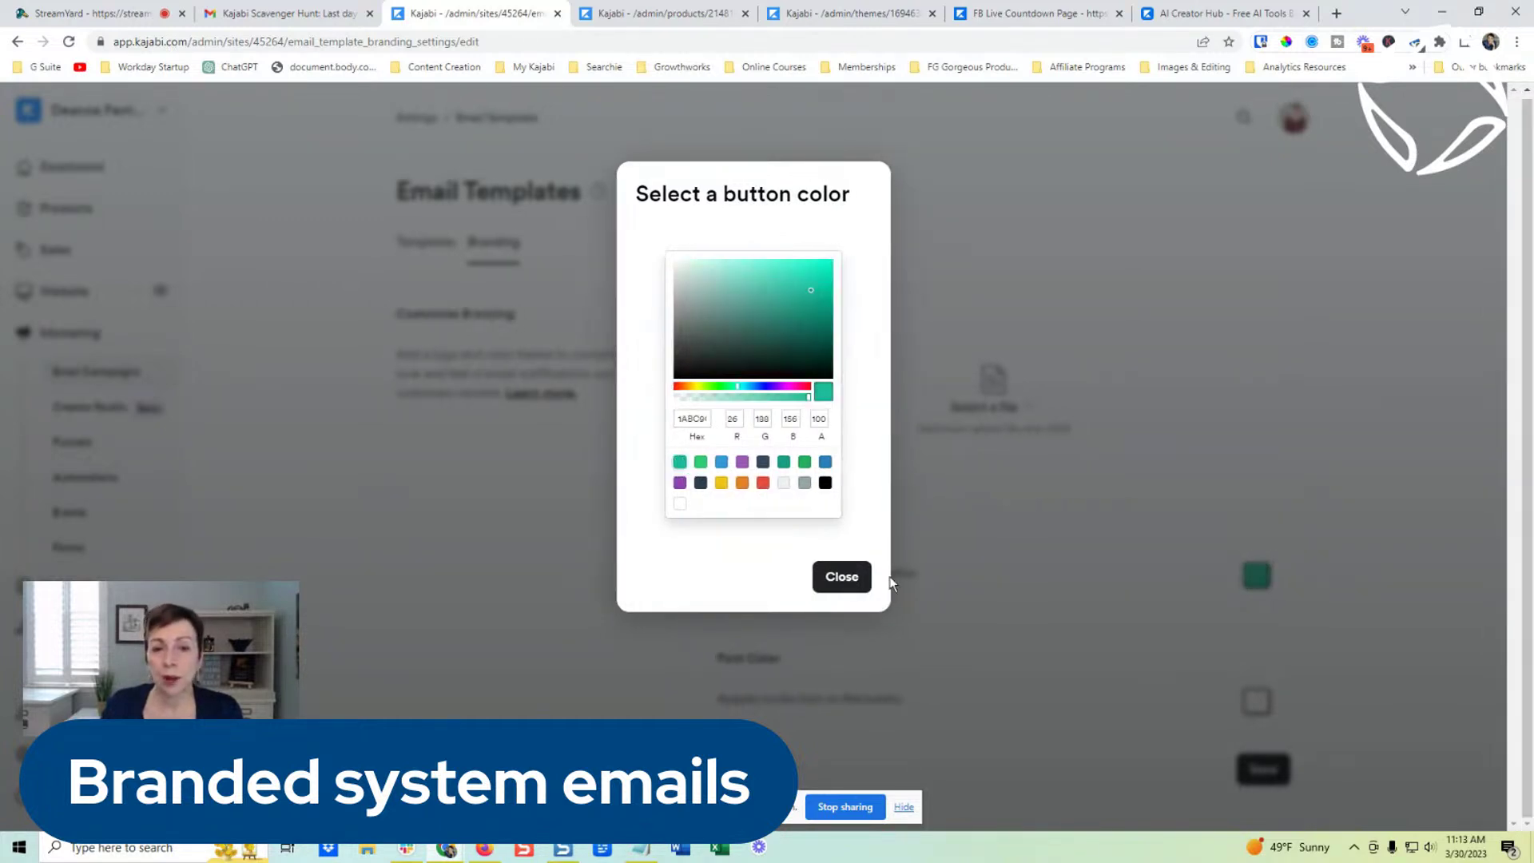
click(842, 576)
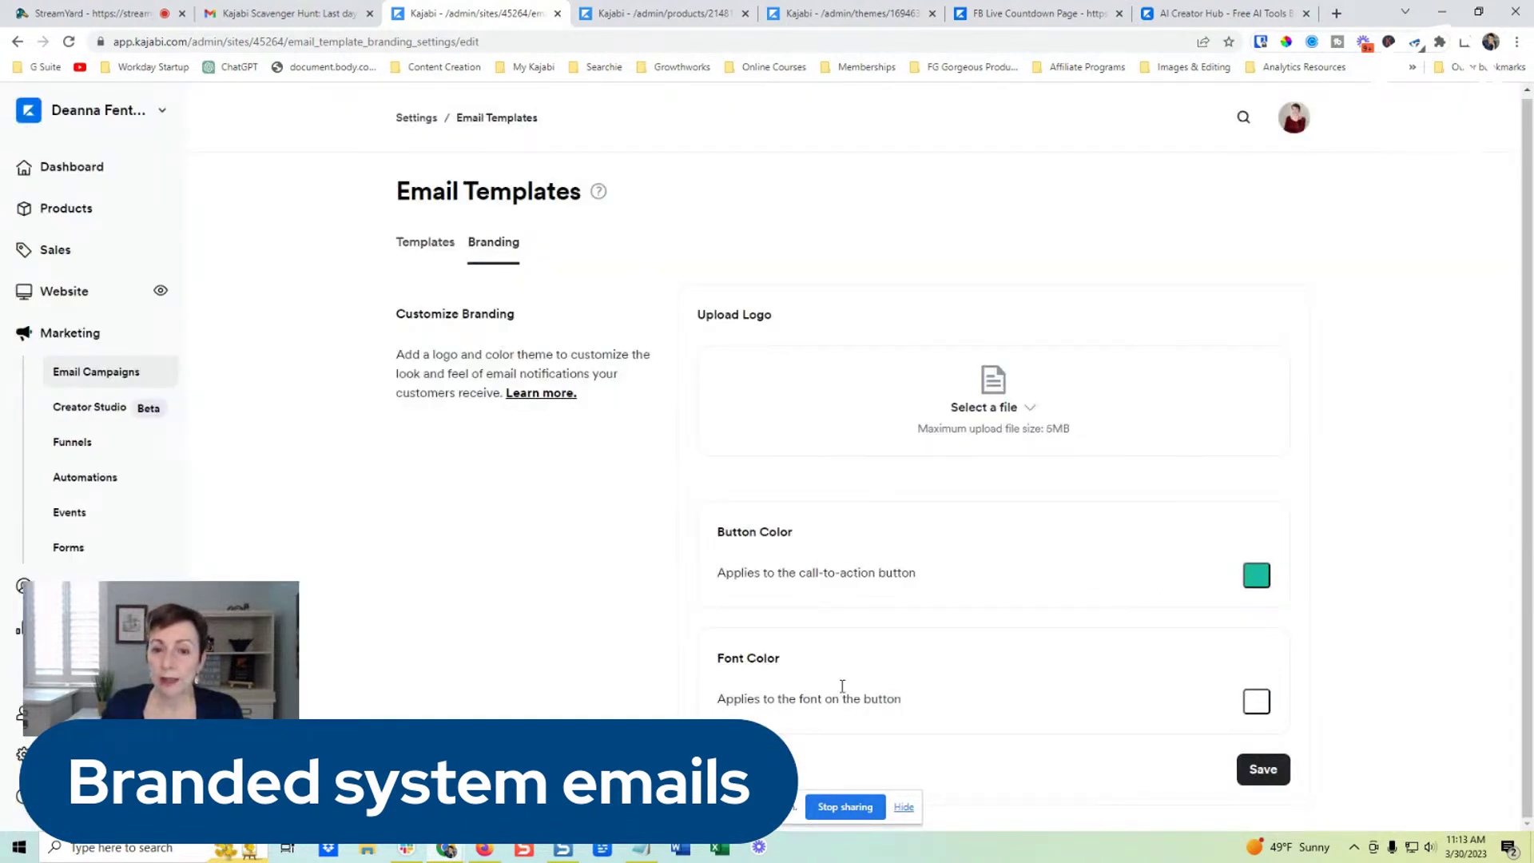
click(1251, 772)
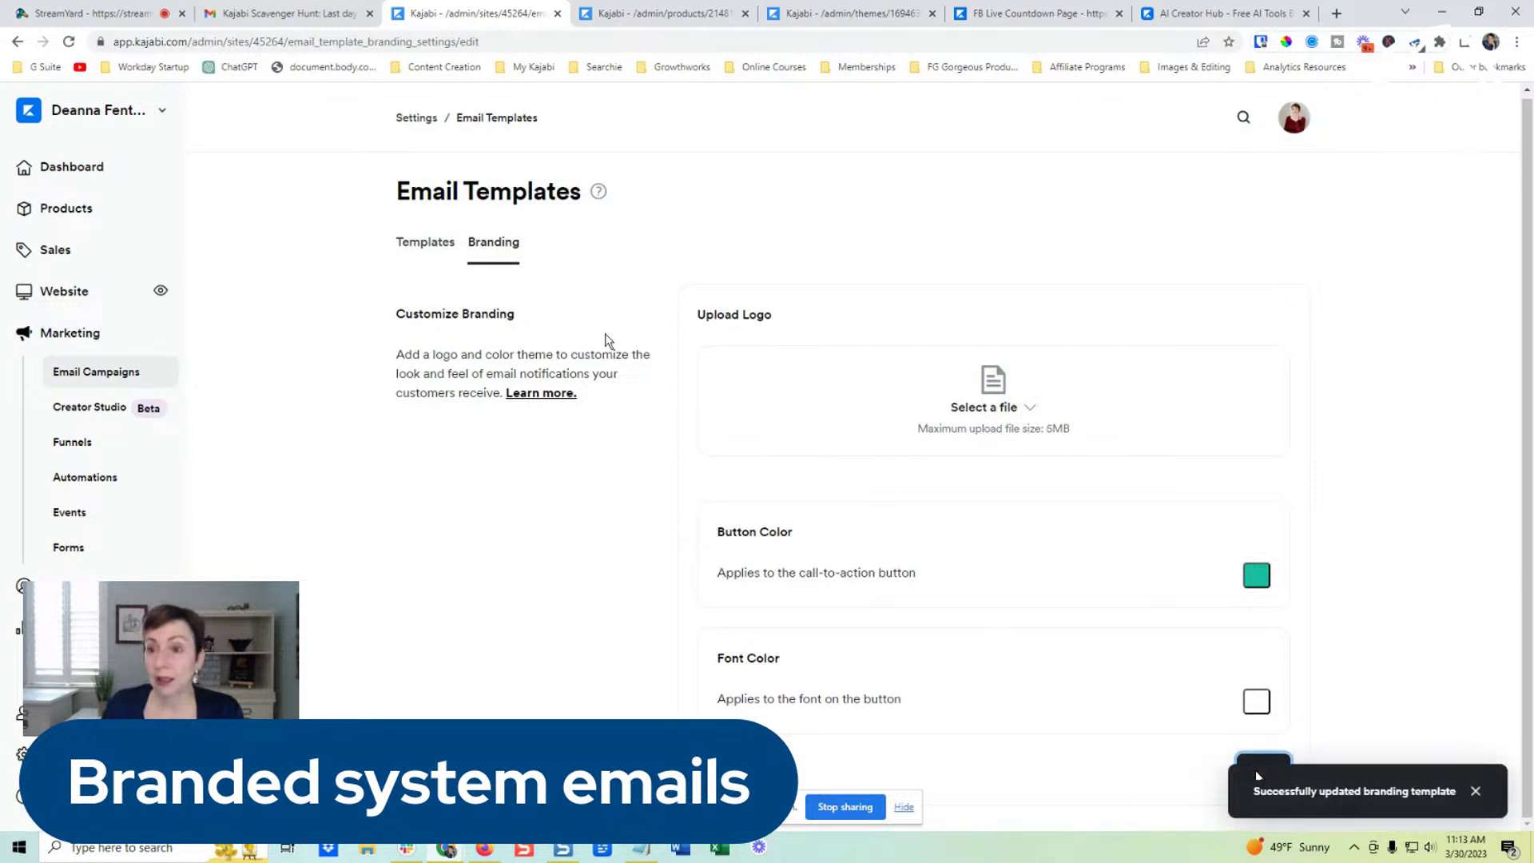
- Open the Double Opt-In template from the email templates list and examine its subject and content
click(424, 245)
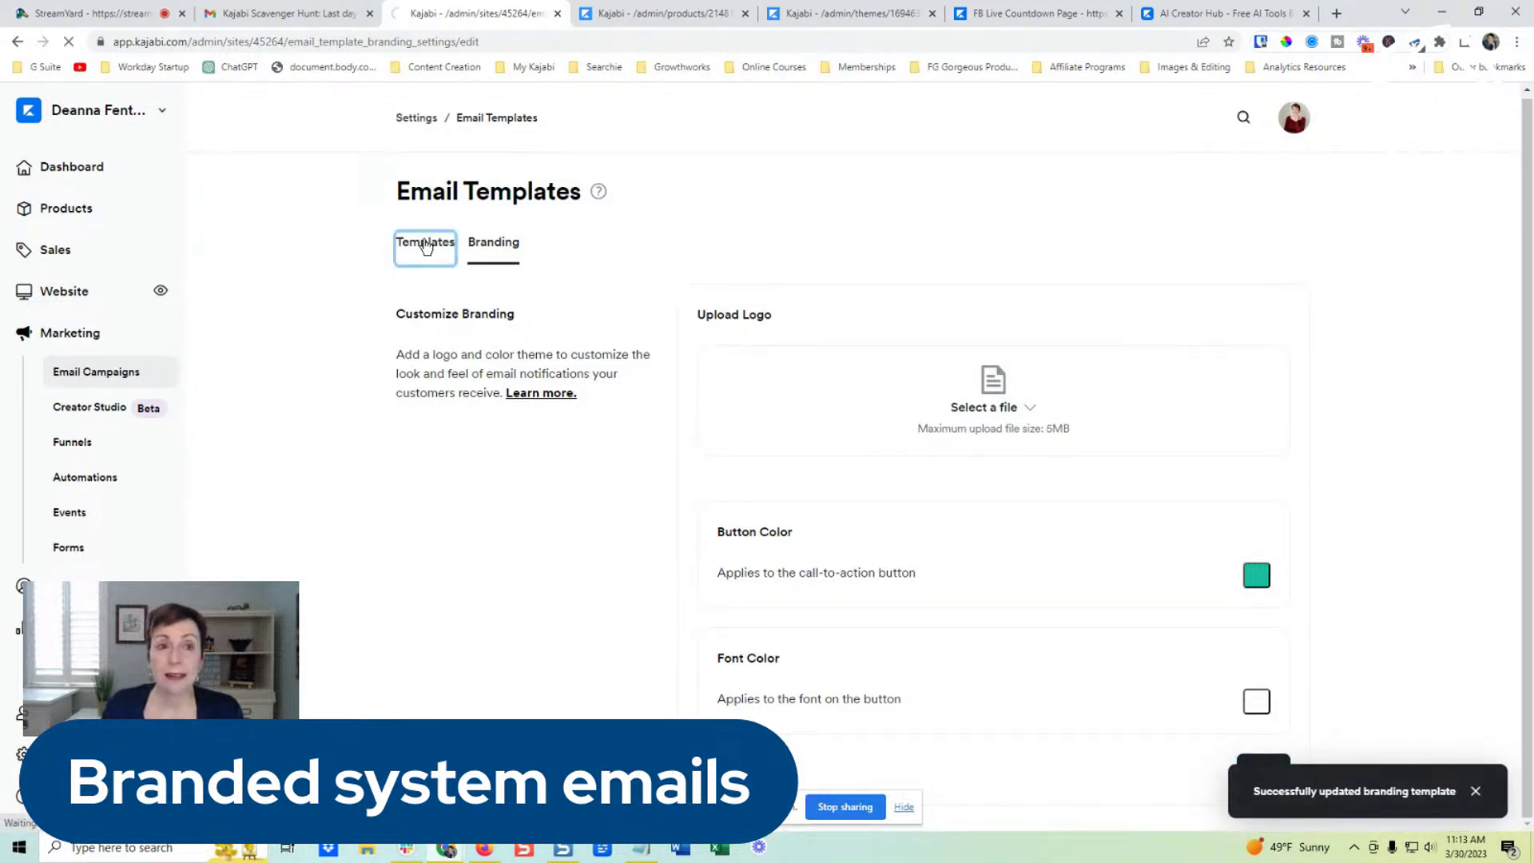
scroll(686, 361, down, 1)
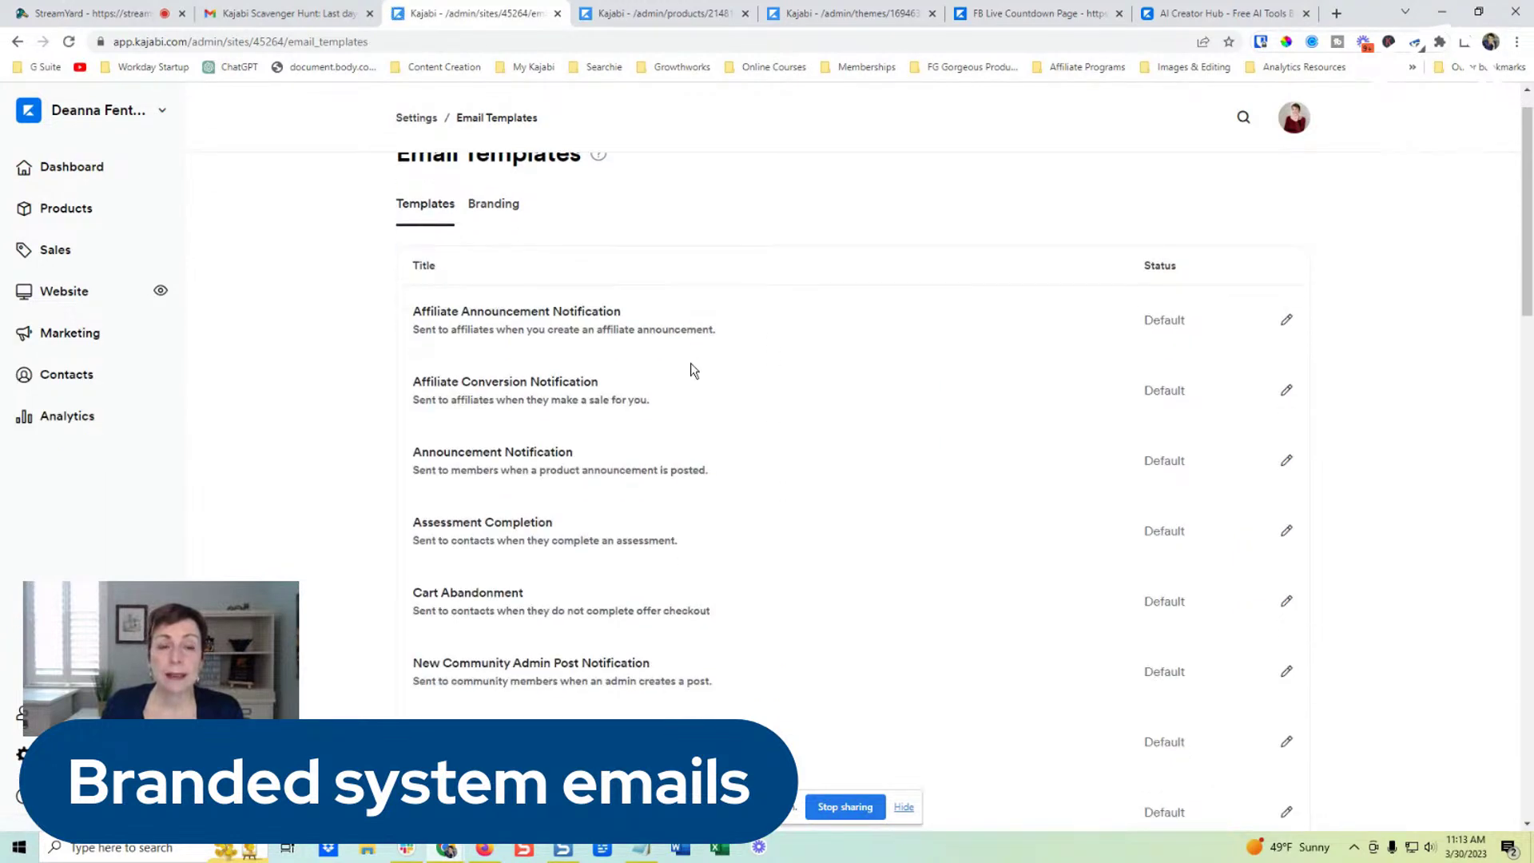
scroll(693, 370, down, 3)
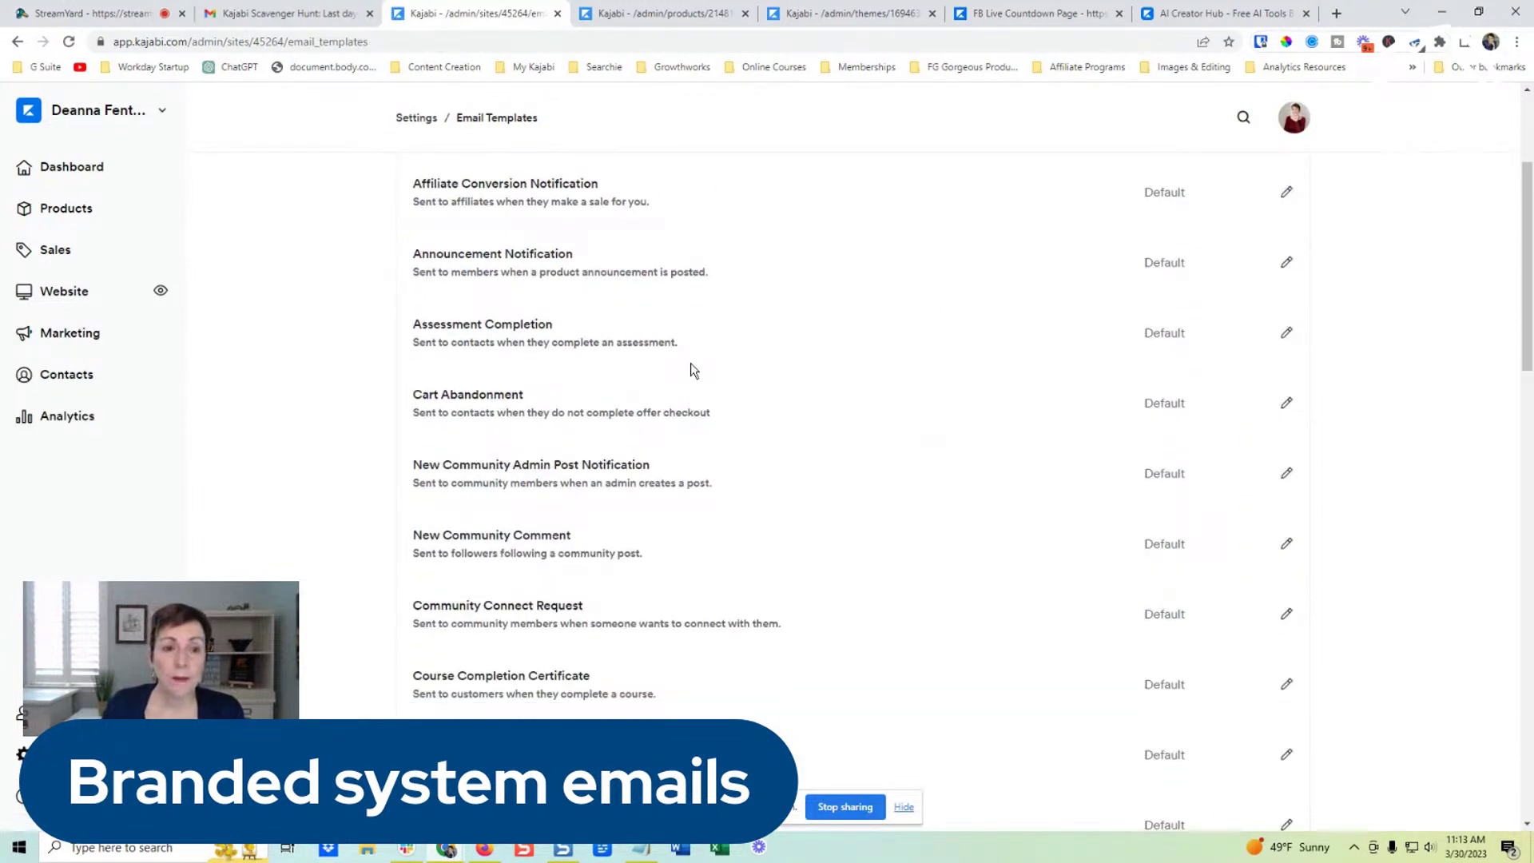
scroll(692, 370, down, 4)
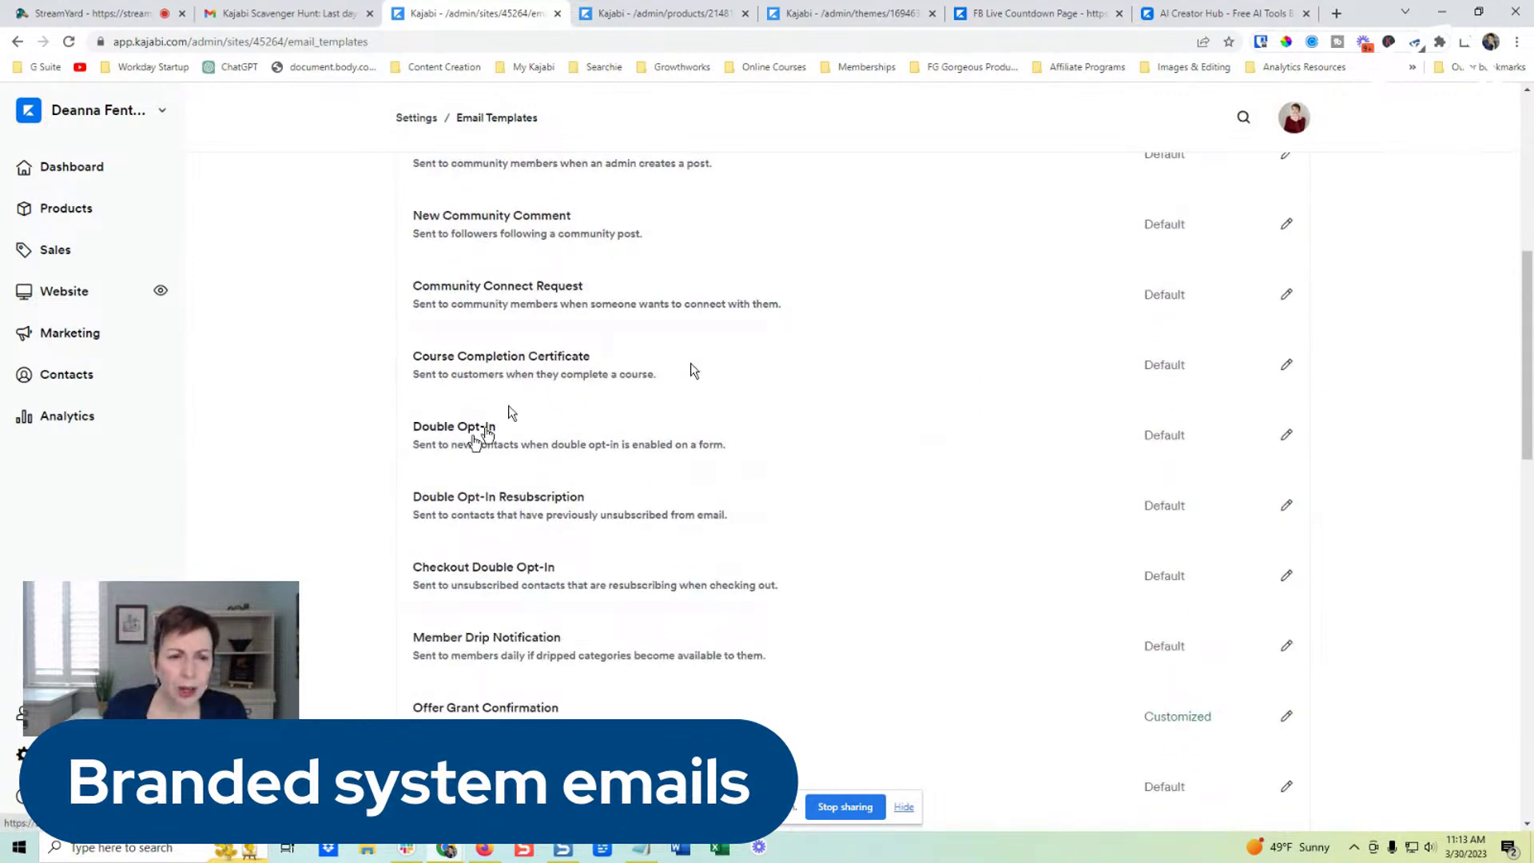
click(485, 429)
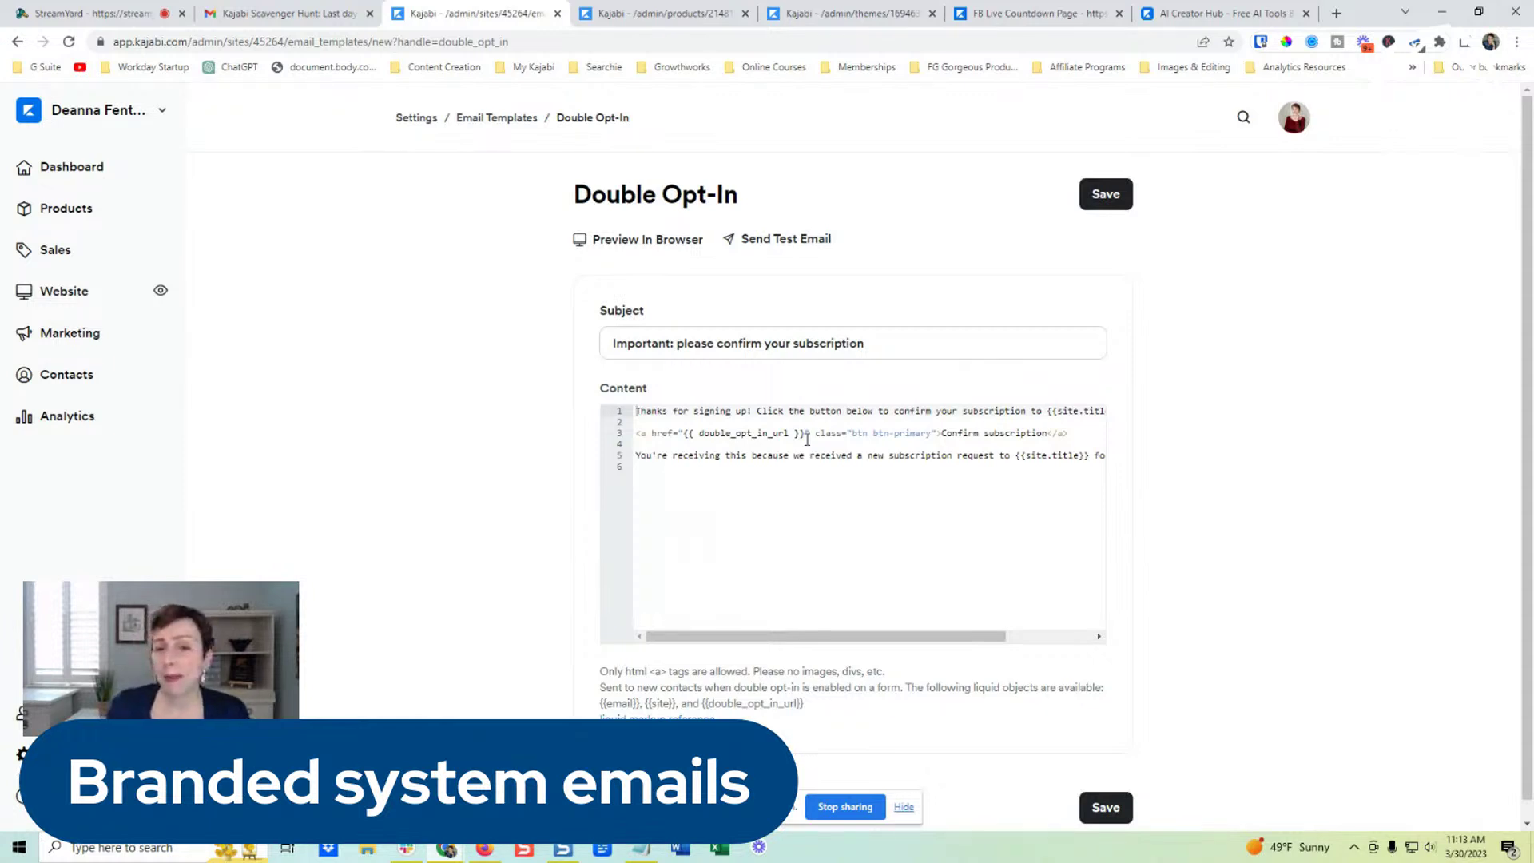
click(862, 489)
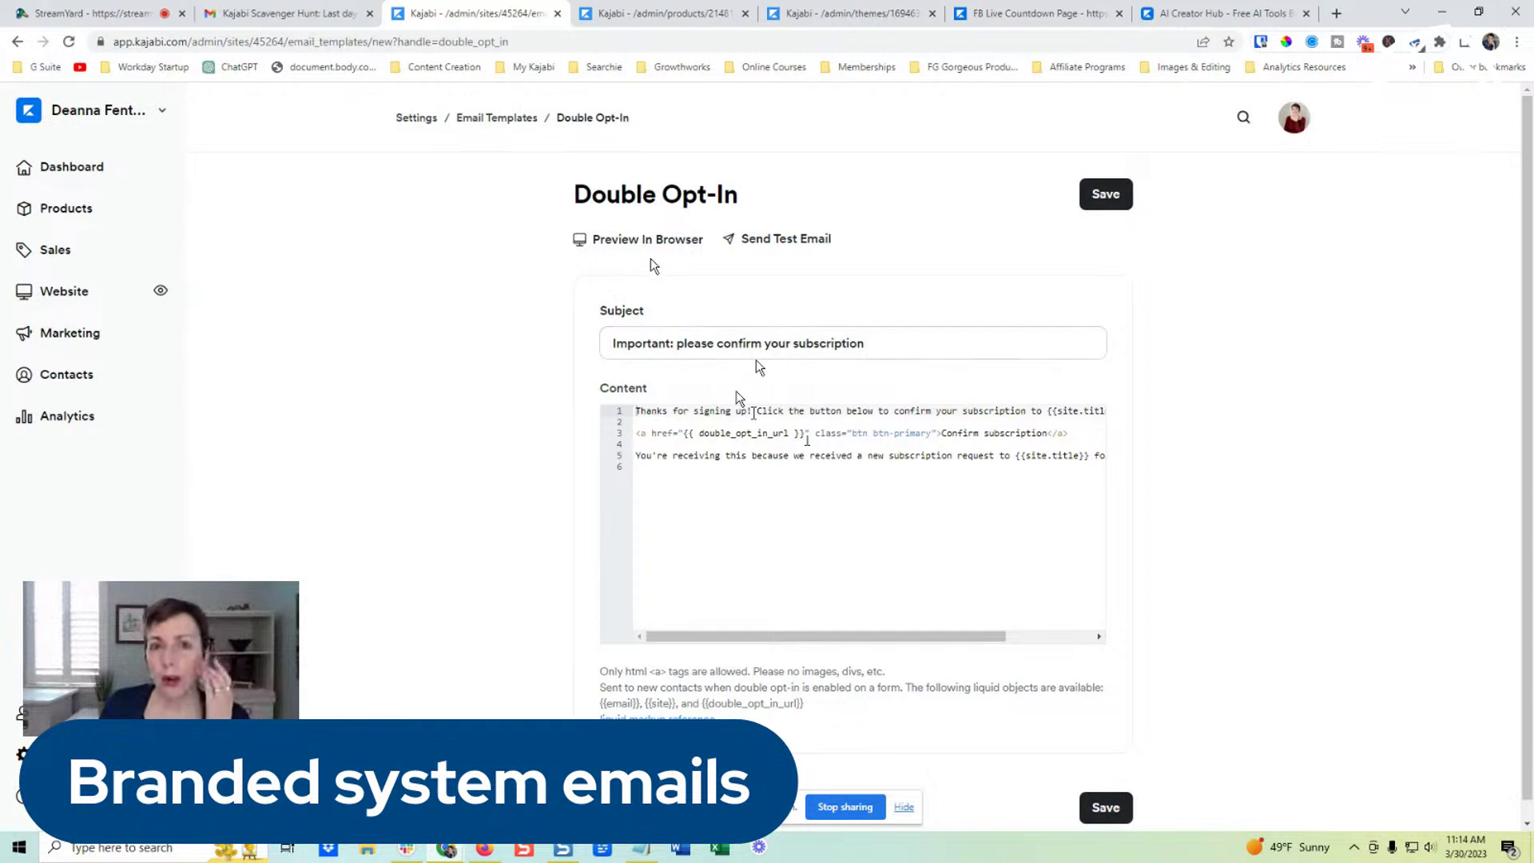
- Leave the Double Opt-In template and reopen the branding settings for the email templates
click(500, 121)
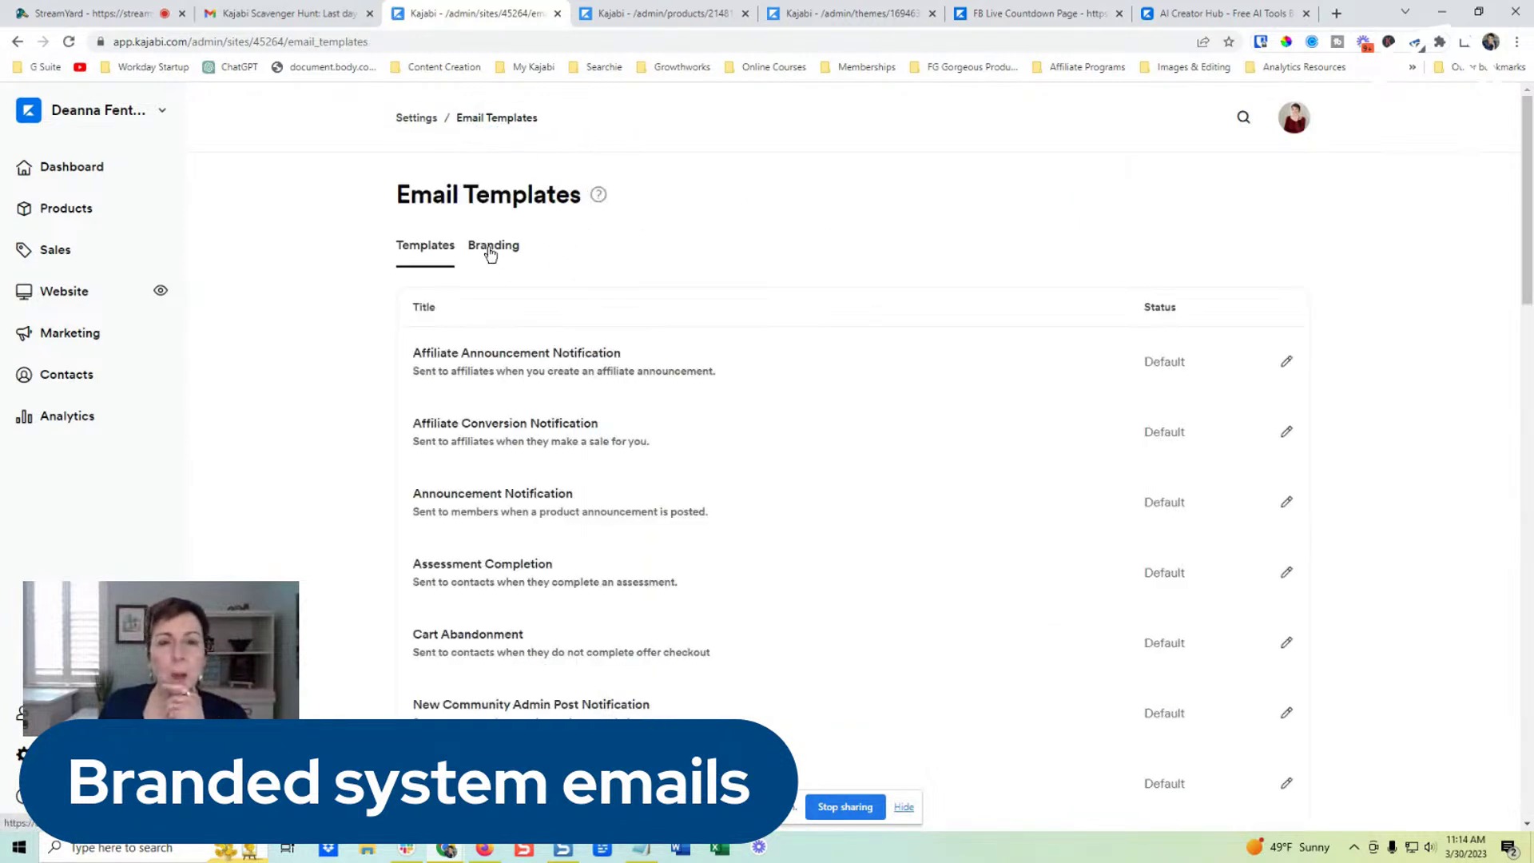
click(489, 253)
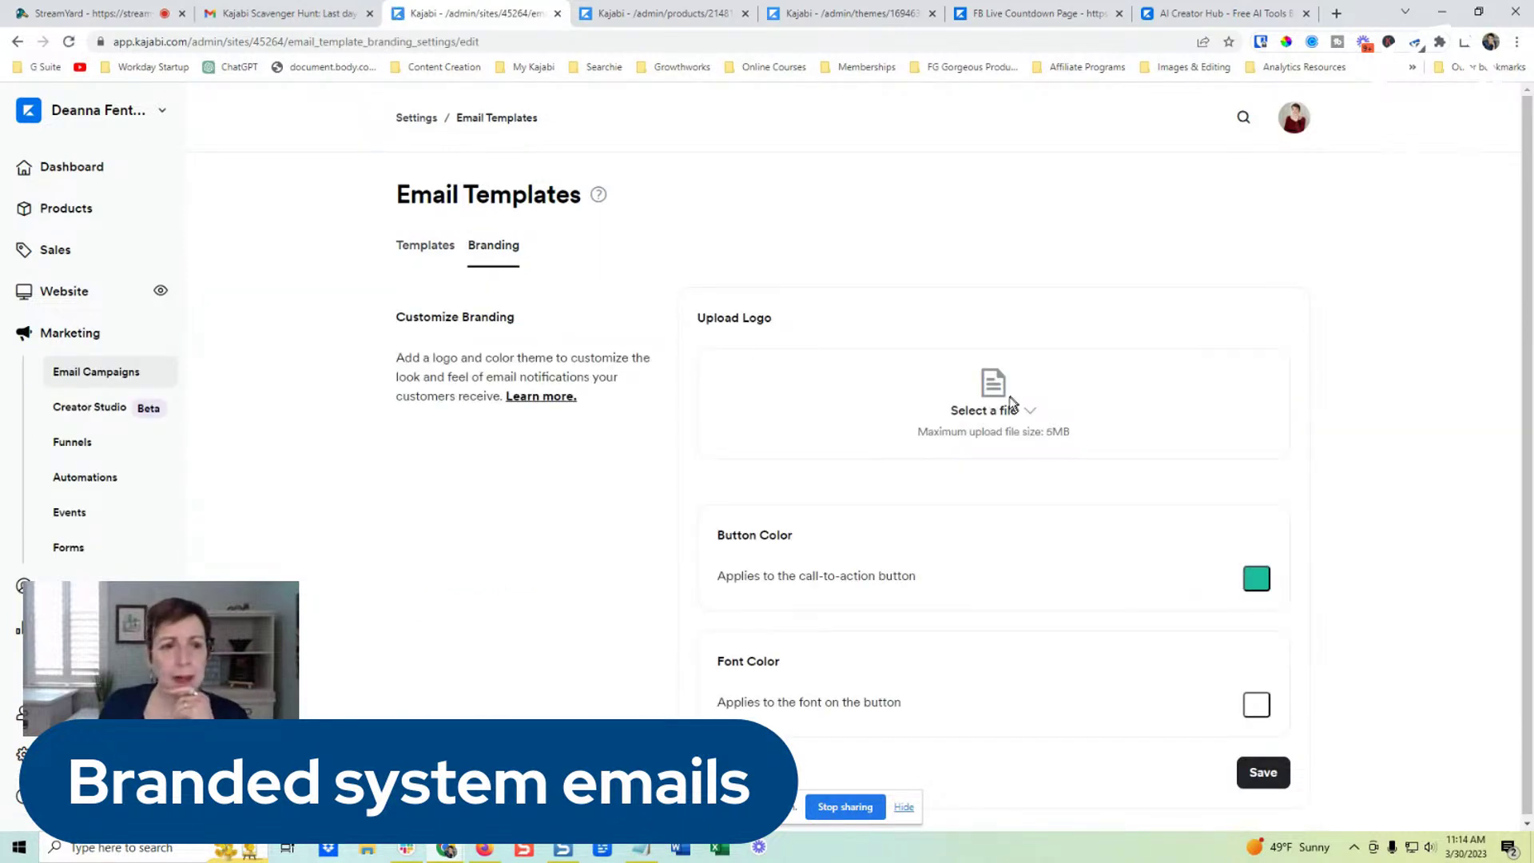
- Choose the logo image ending in 2020-0820 from the Dropbox "Logo Files - use this" branding folder as the email template logo
click(958, 412)
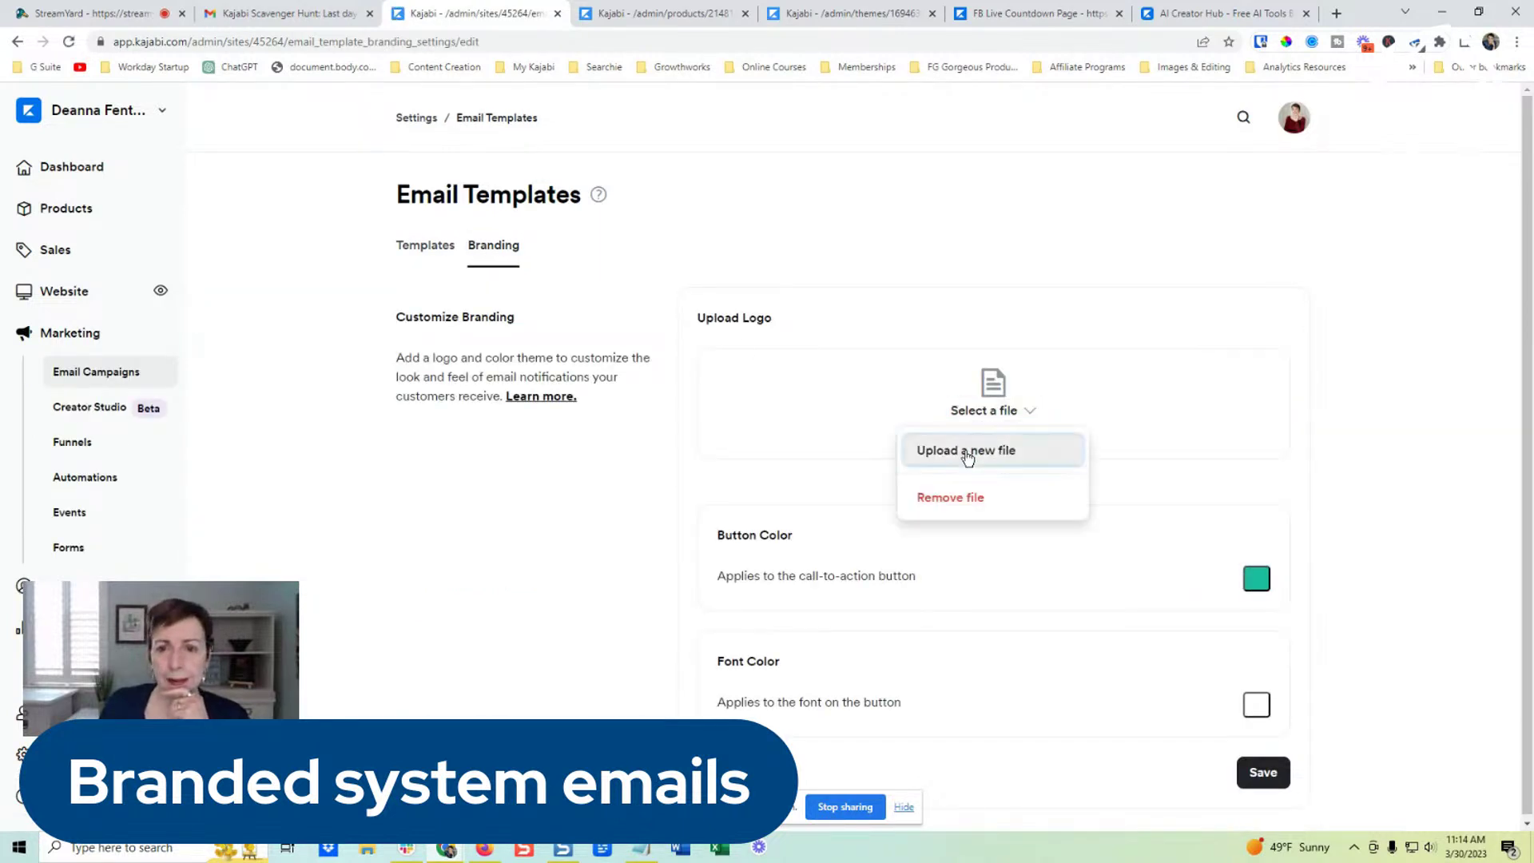
click(968, 448)
click(623, 463)
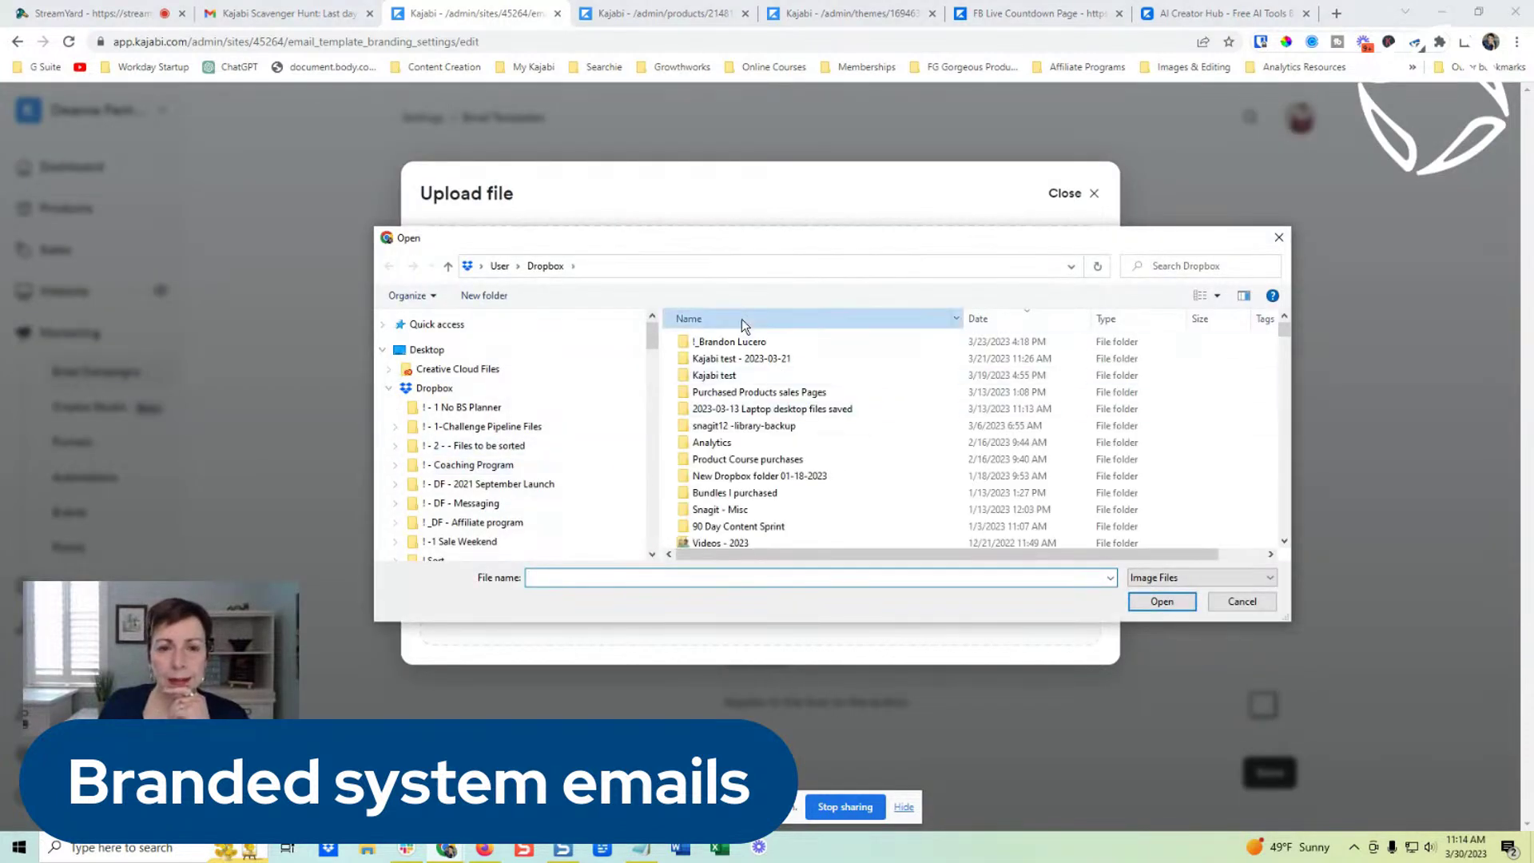
scroll(795, 455, down, 2)
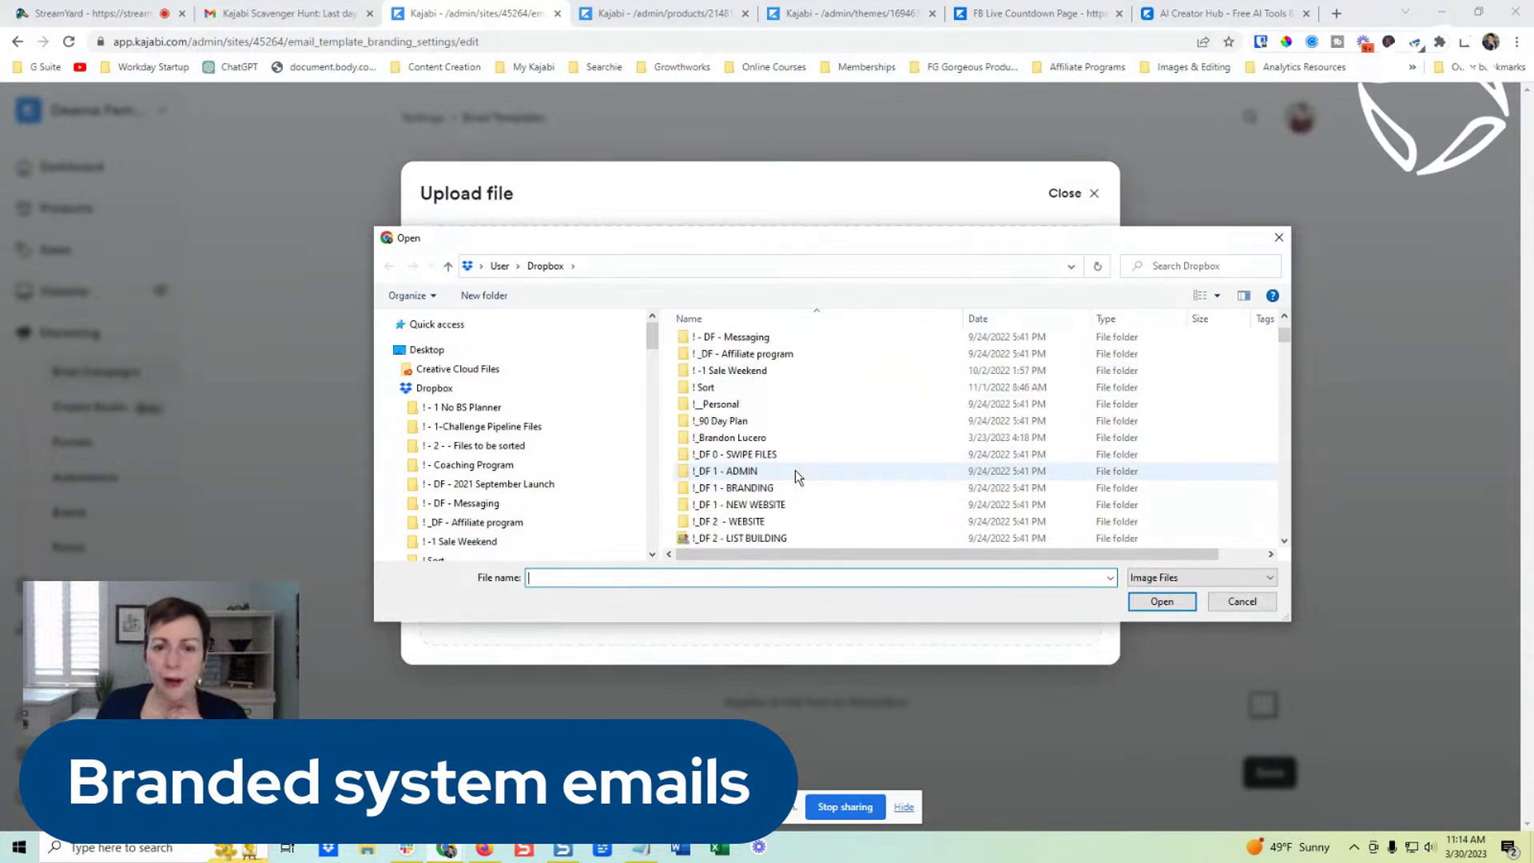
double_click(797, 487)
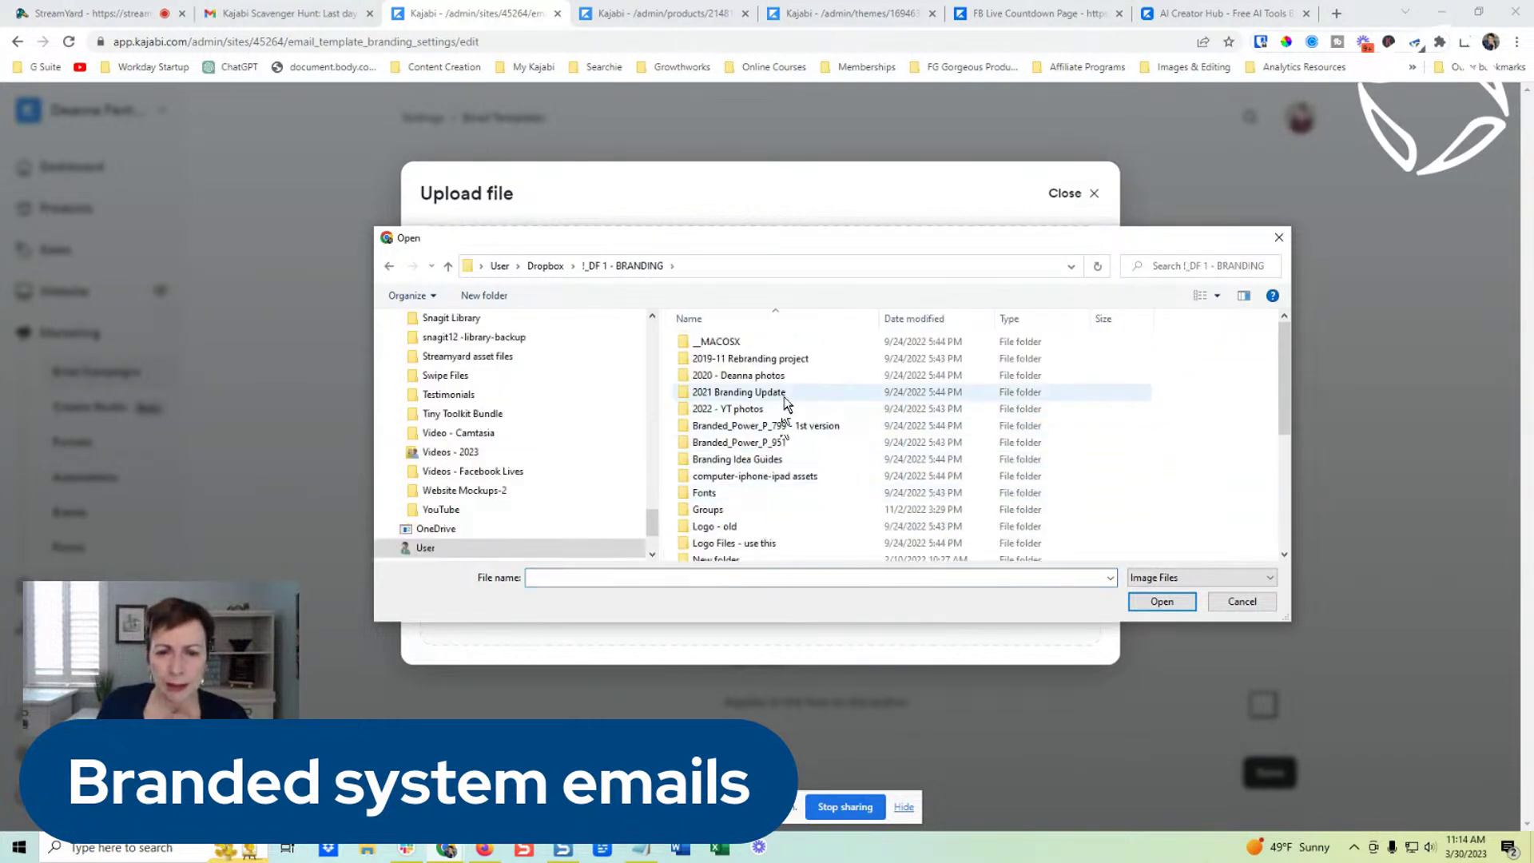
double_click(765, 544)
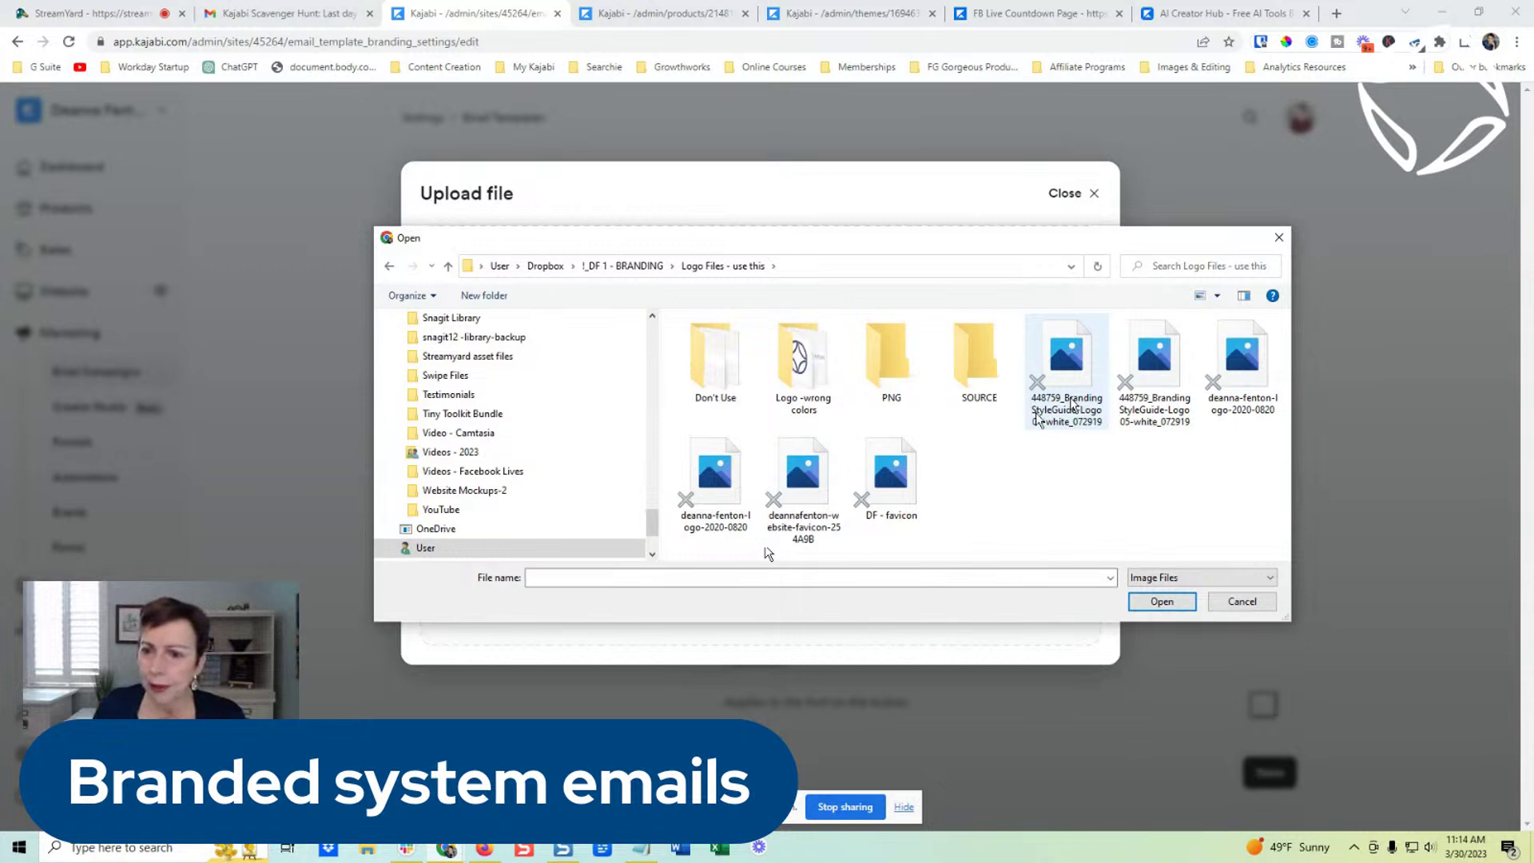
click(1282, 346)
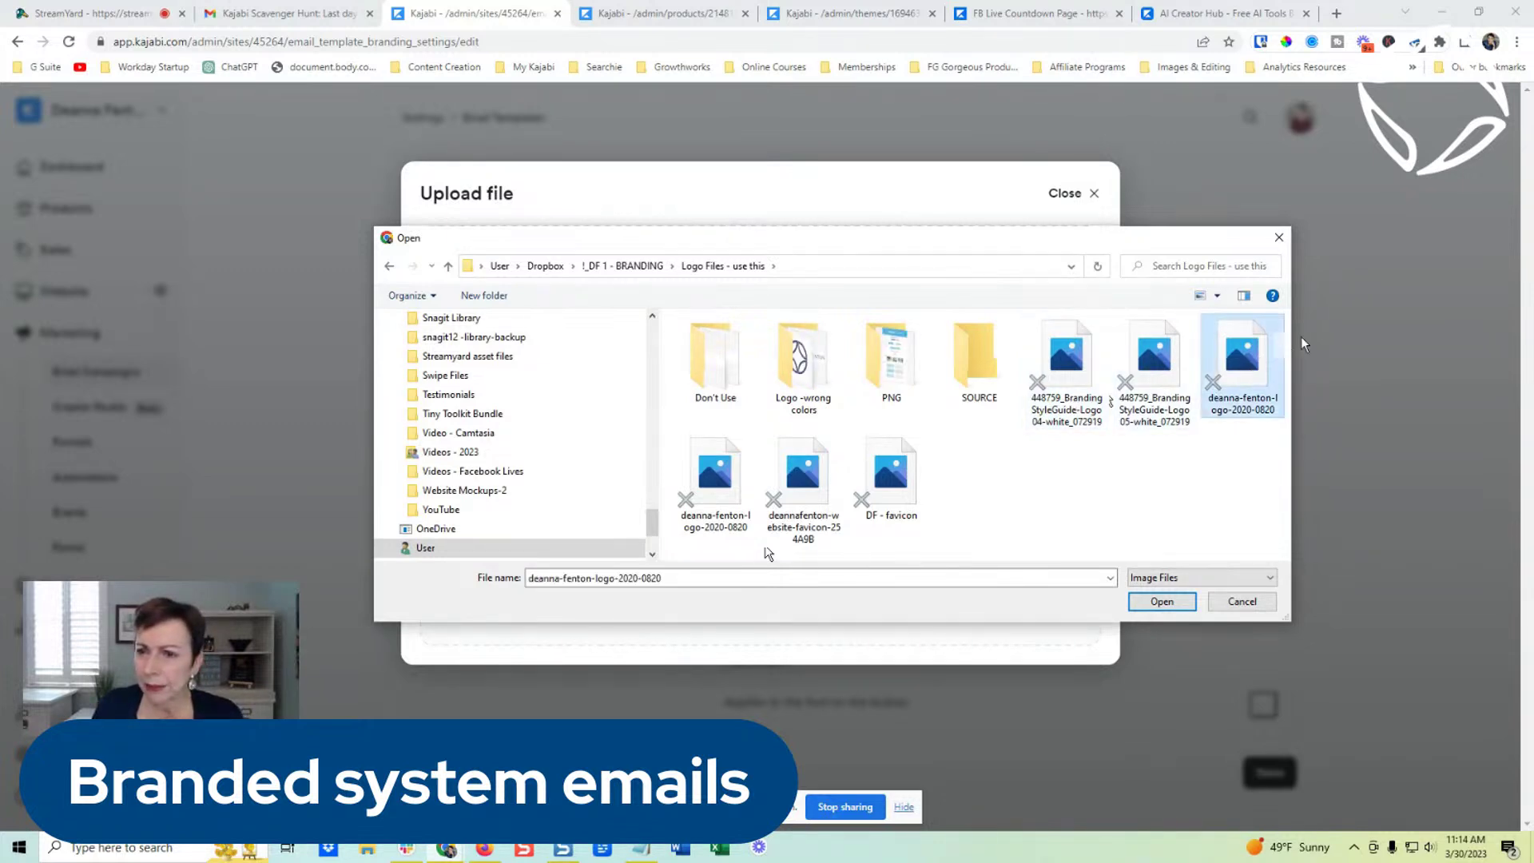
click(1162, 601)
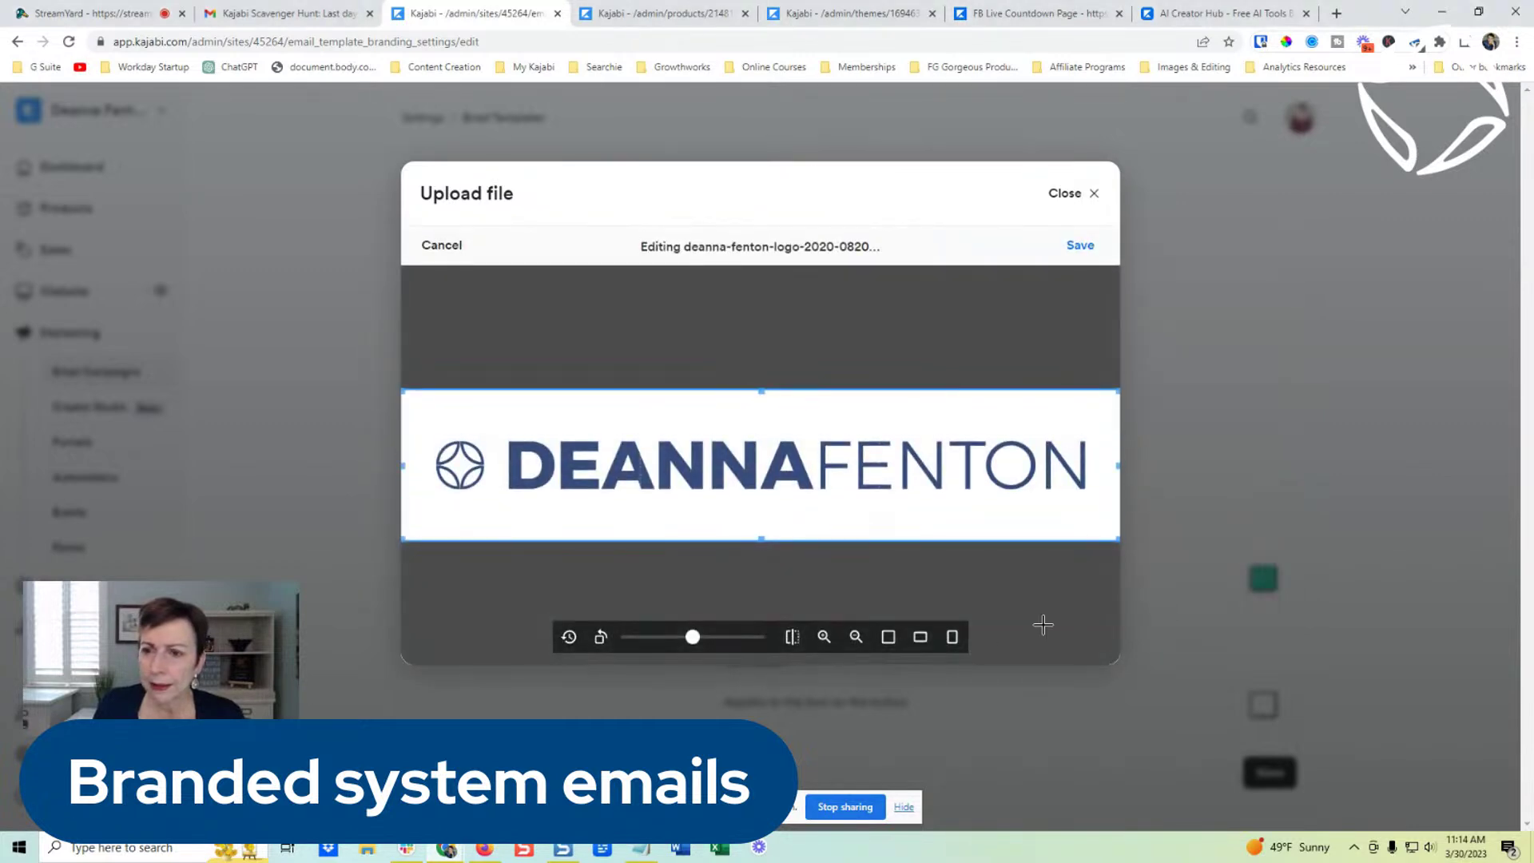
- Accept the logo image without cropping, upload it, and save the email template branding
click(1080, 247)
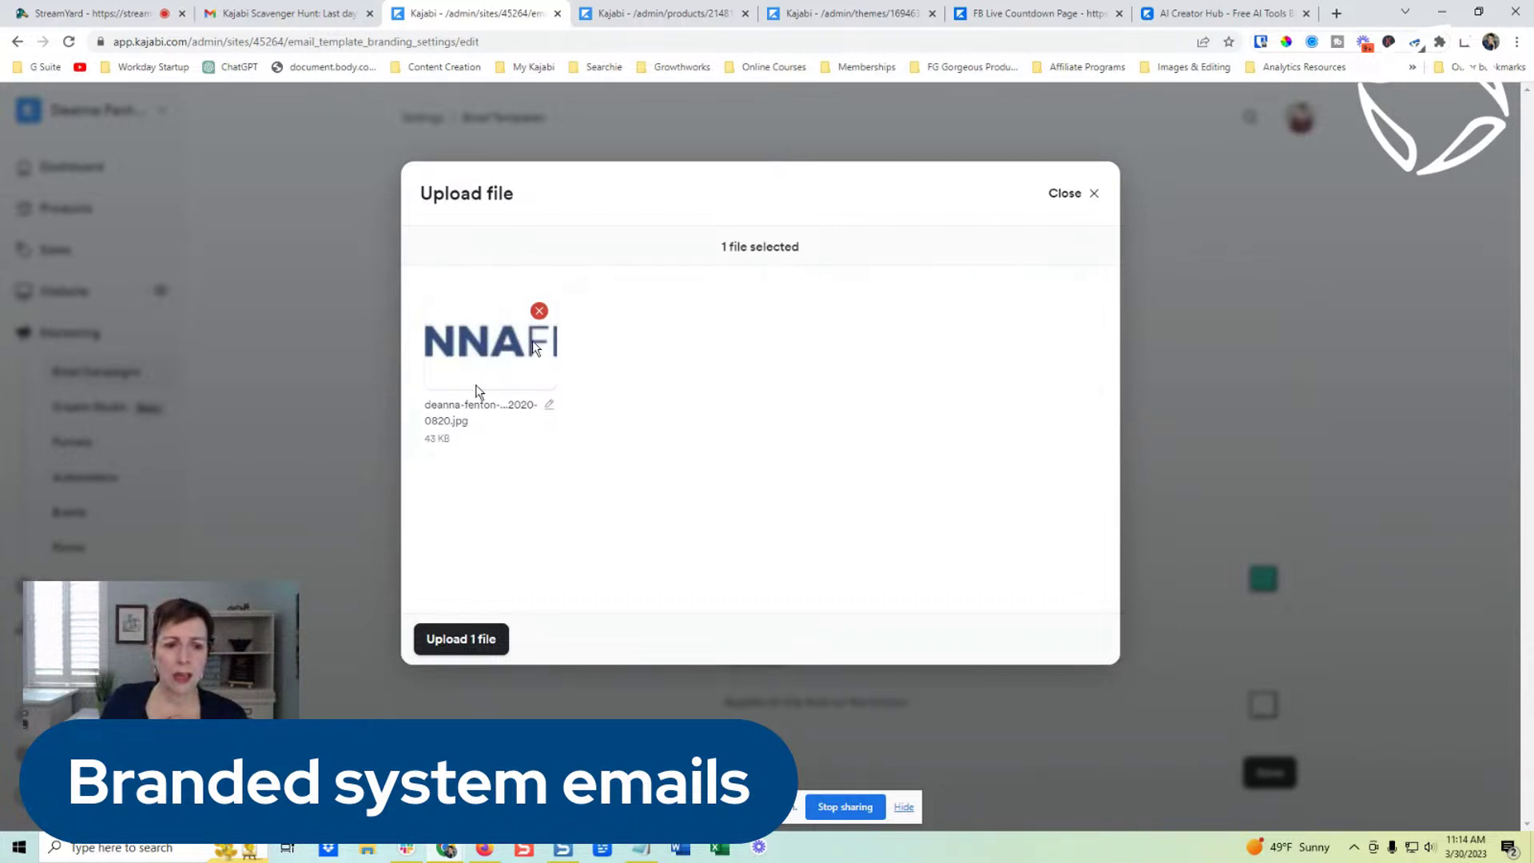
click(477, 639)
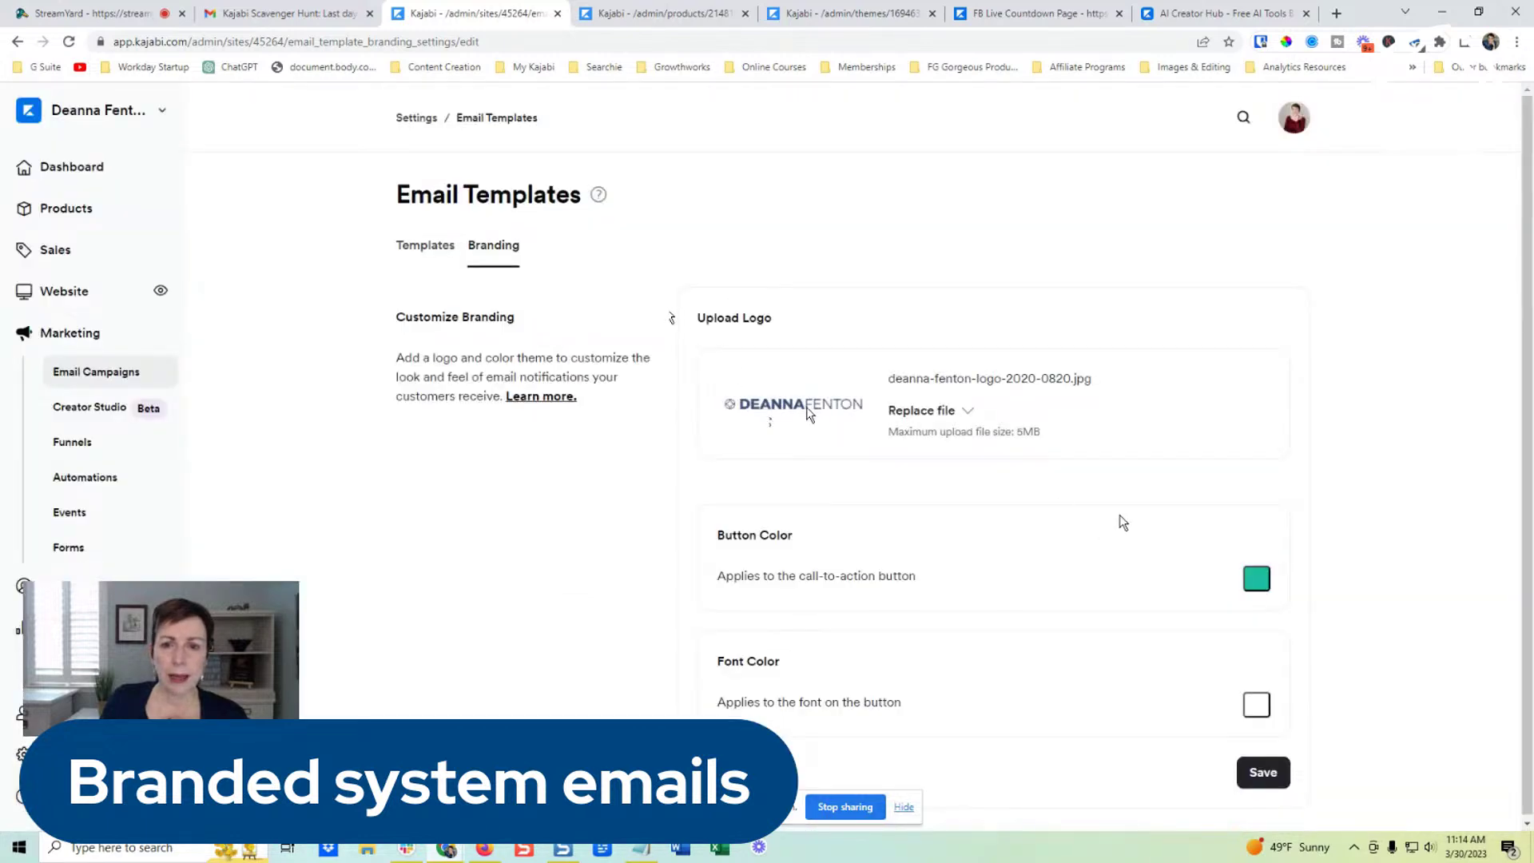
click(1263, 772)
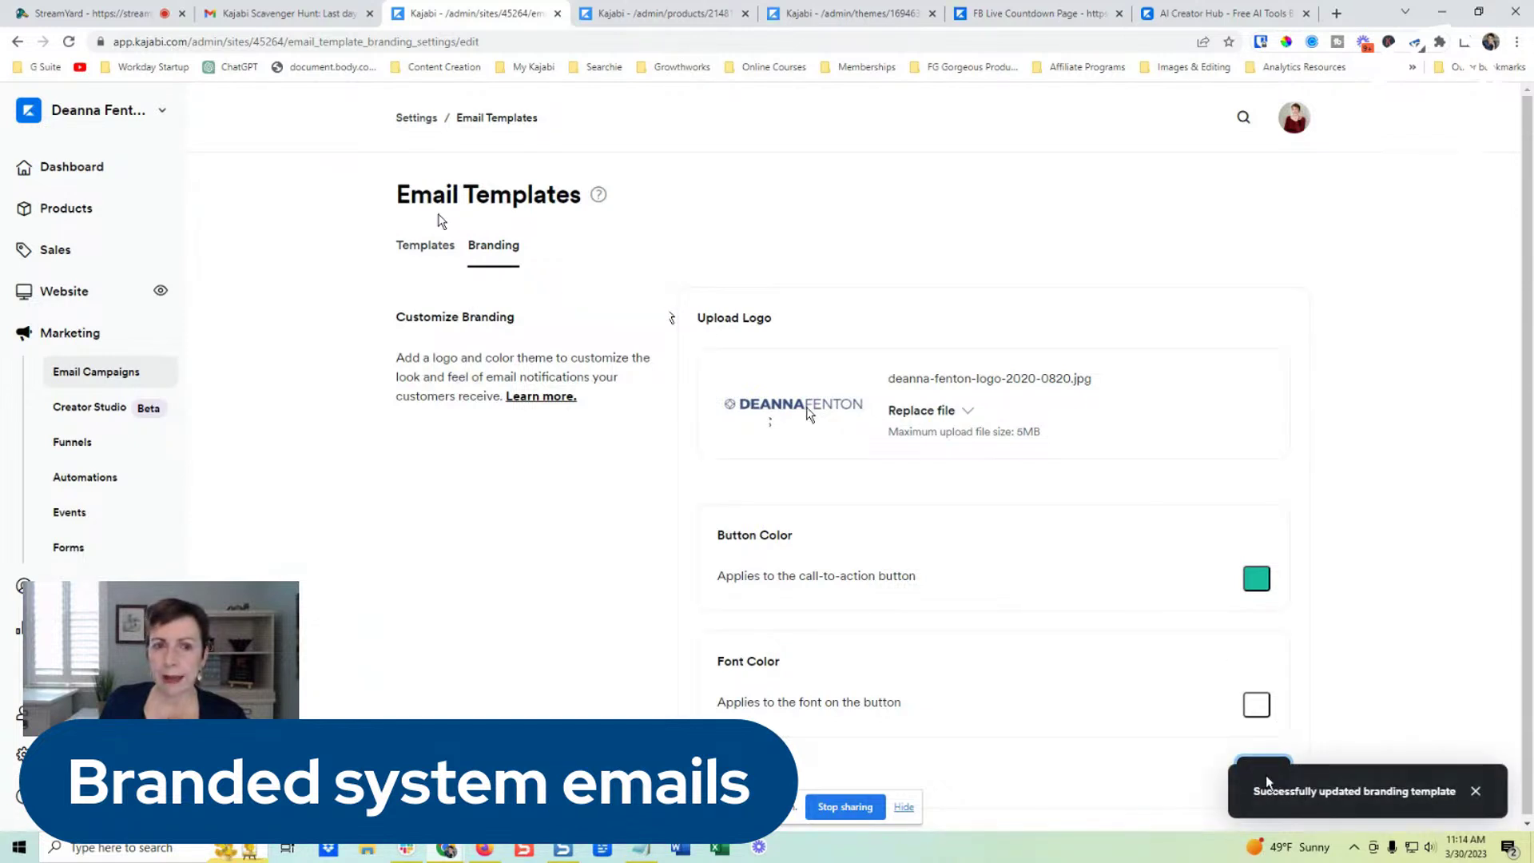
- Open the Double Opt-In email template and preview it in the browser to check the logo and button color
click(425, 254)
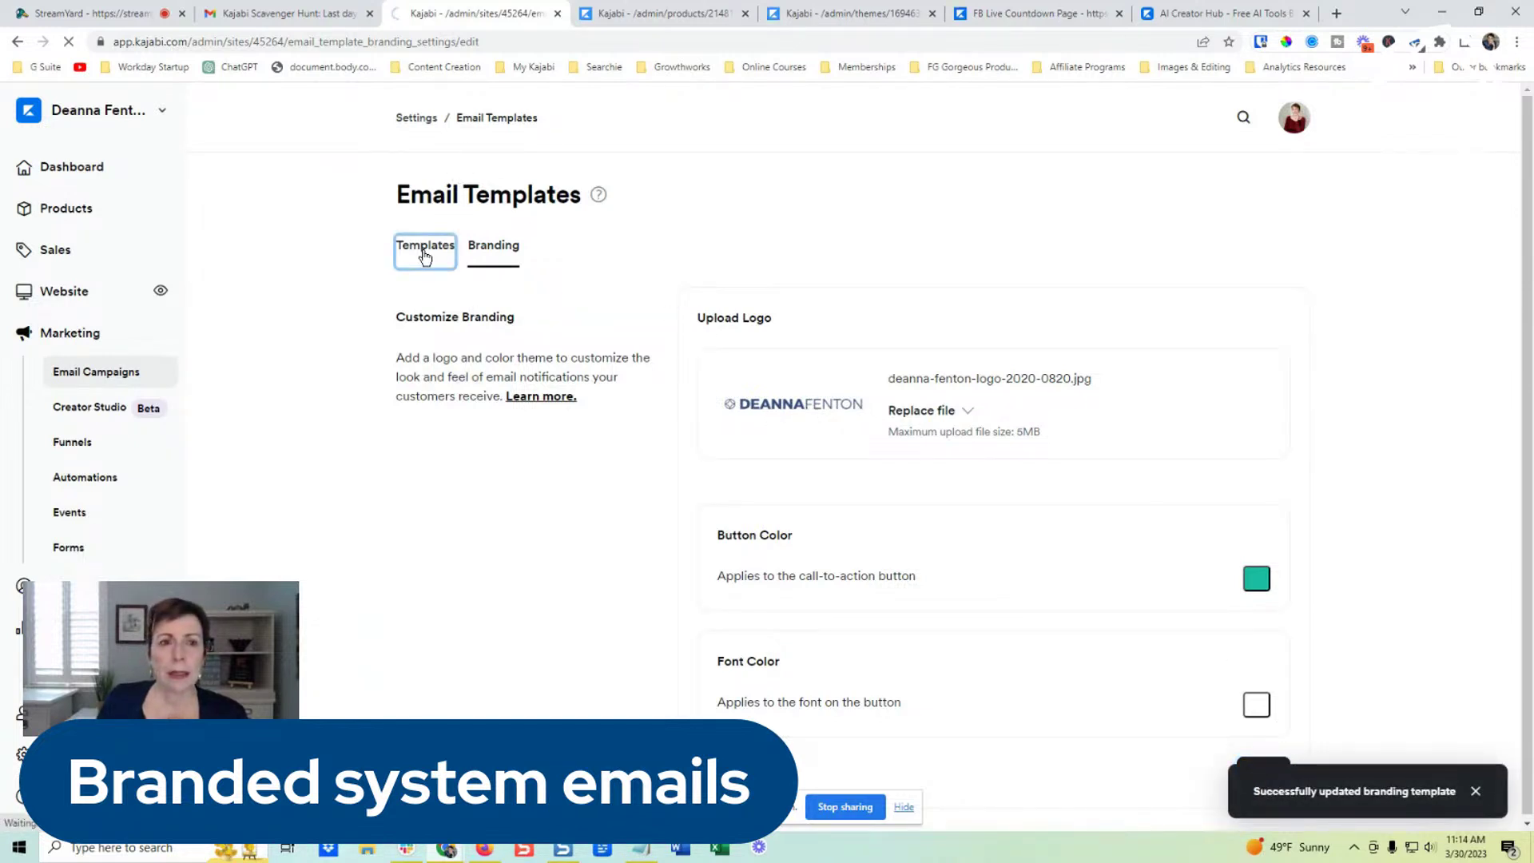
scroll(636, 373, down, 4)
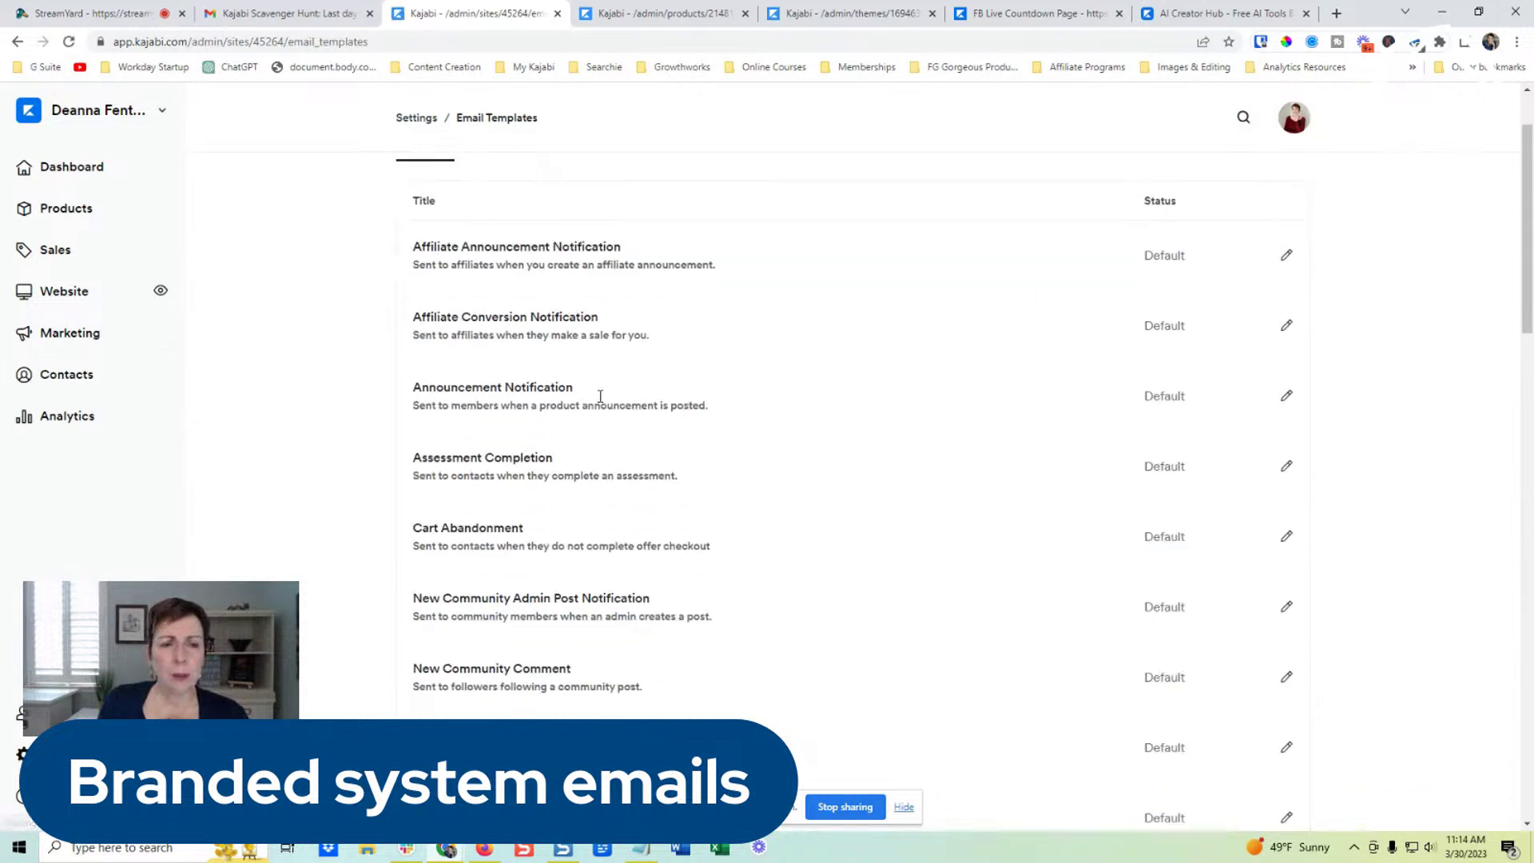
scroll(589, 393, down, 3)
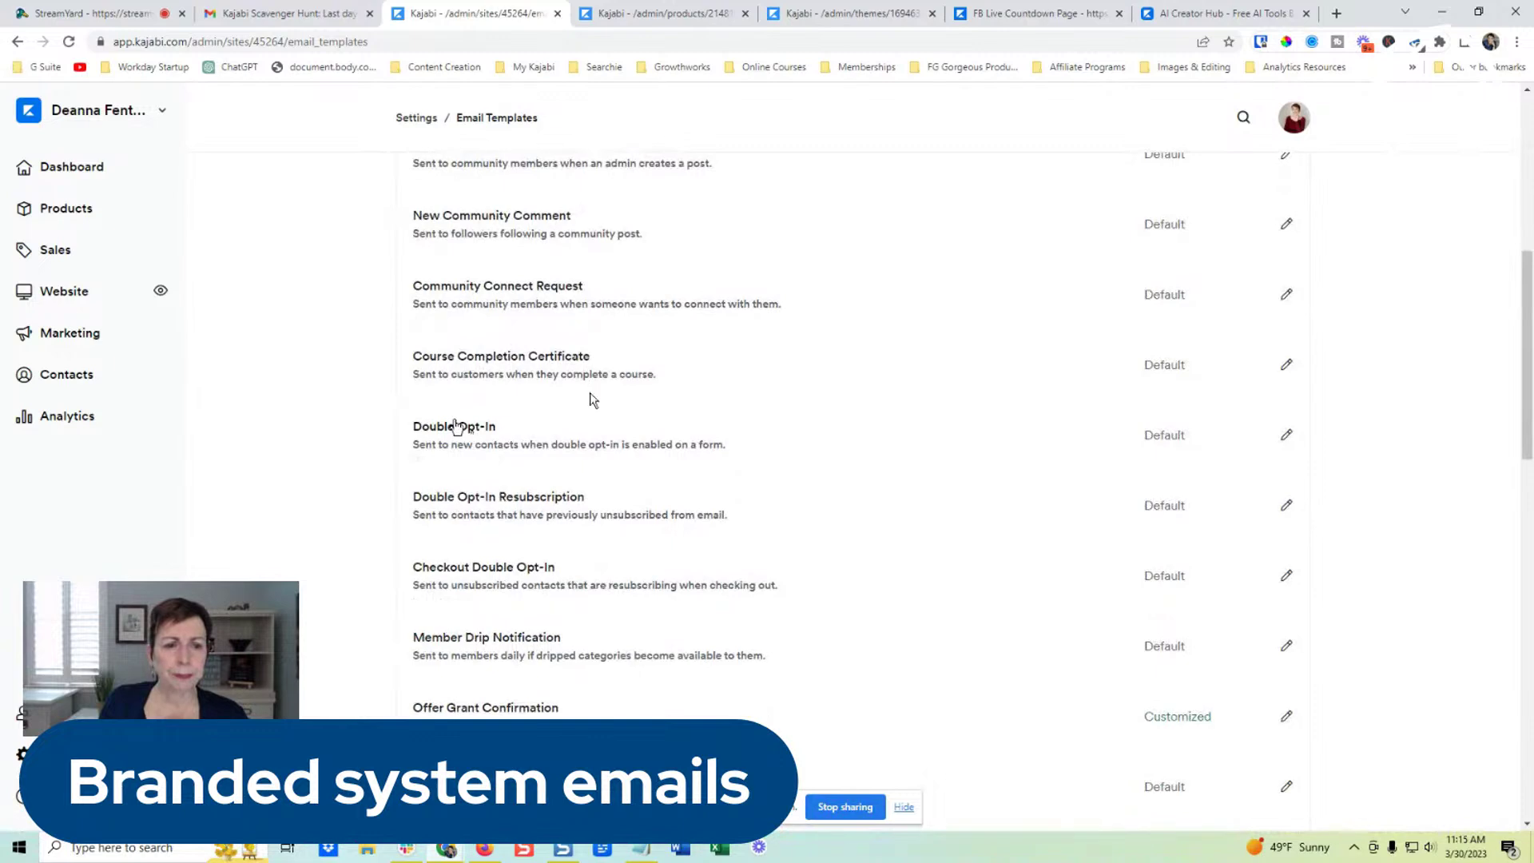
click(454, 428)
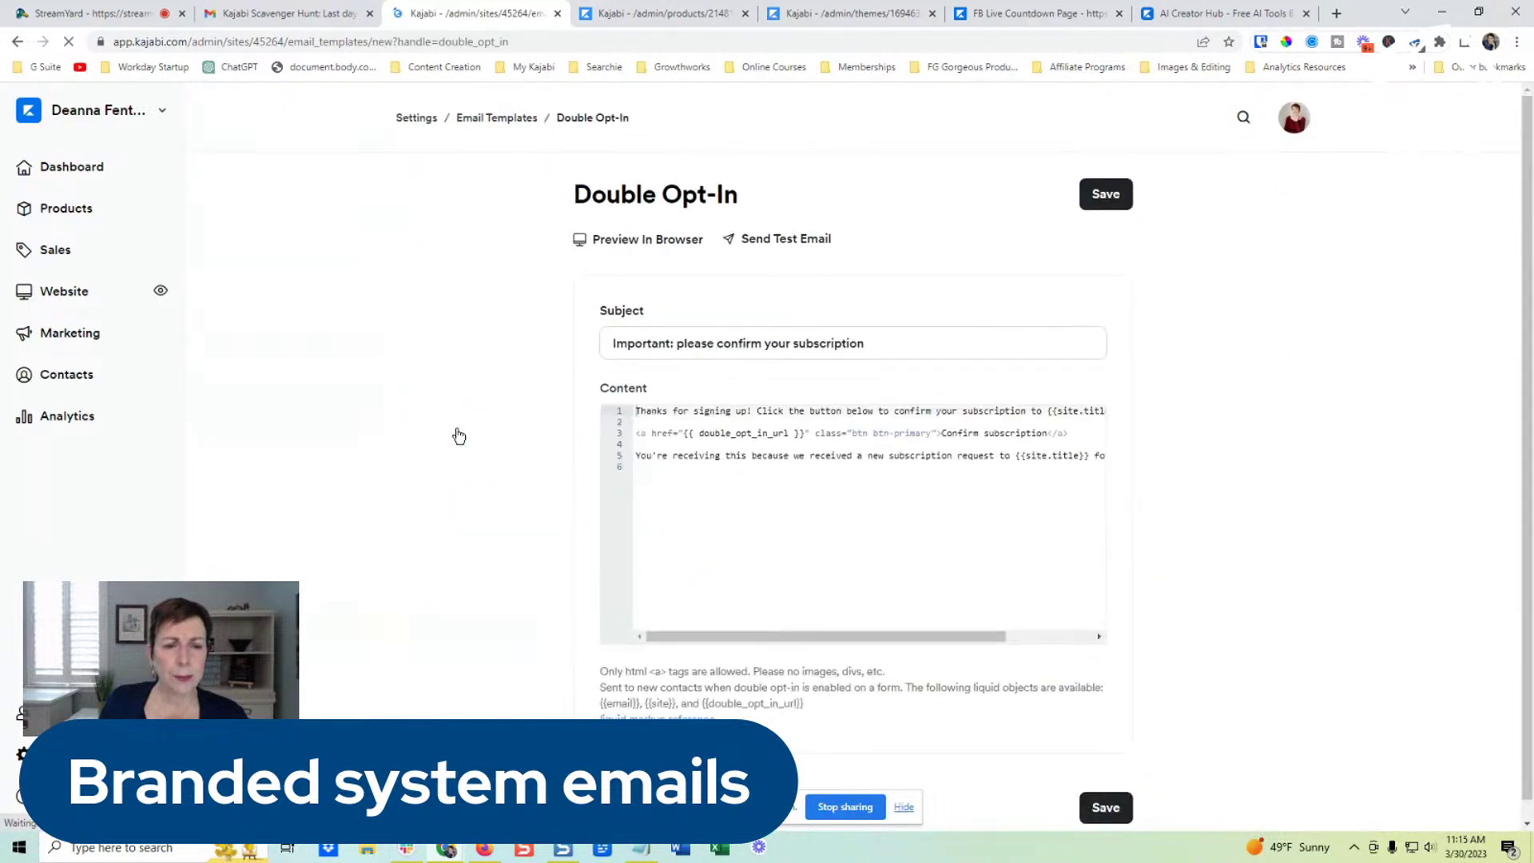
click(658, 239)
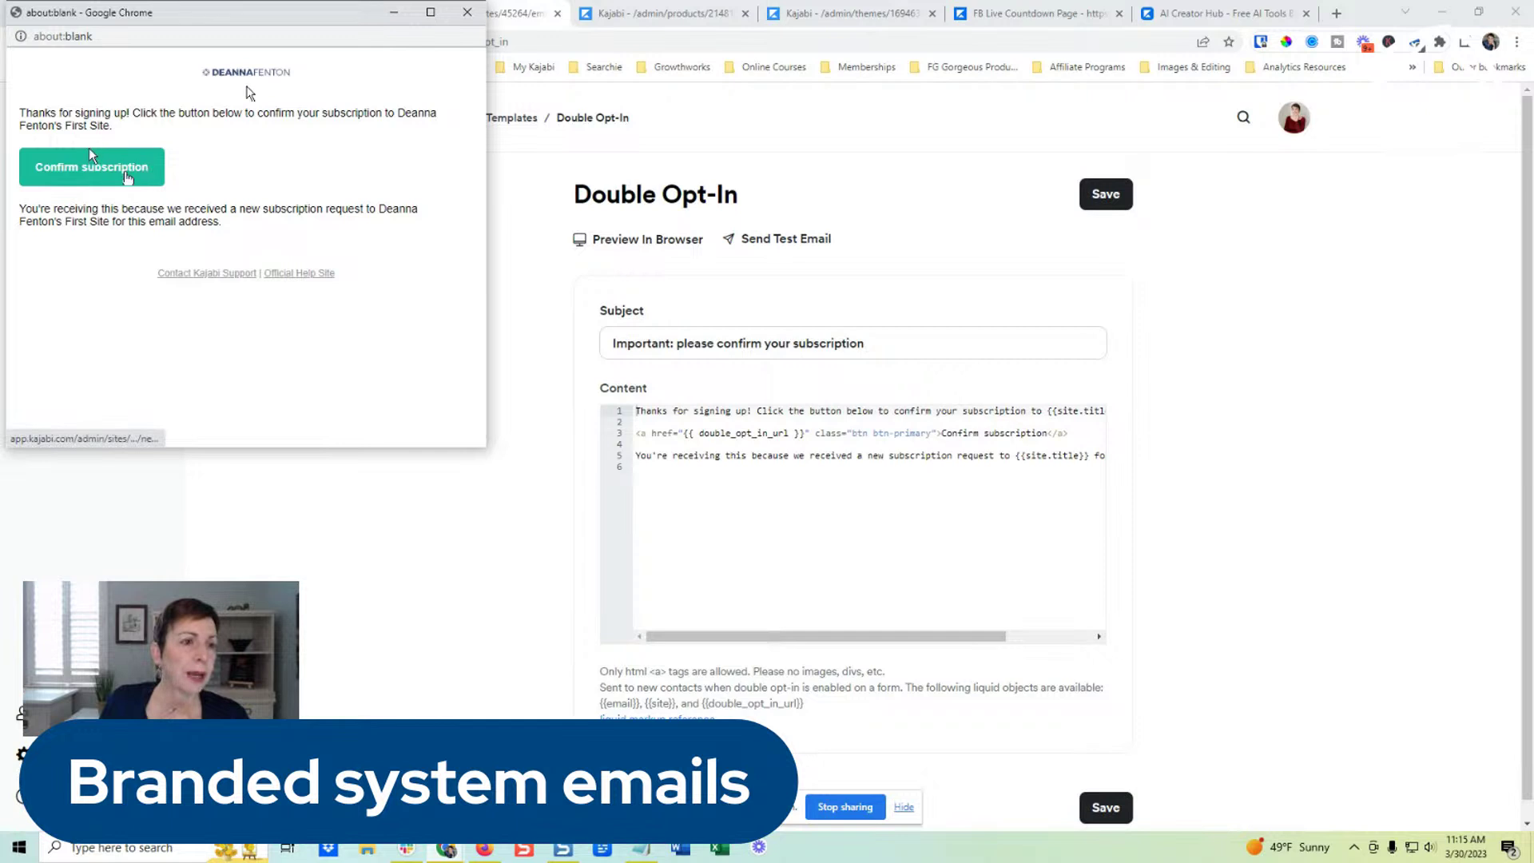
click(468, 13)
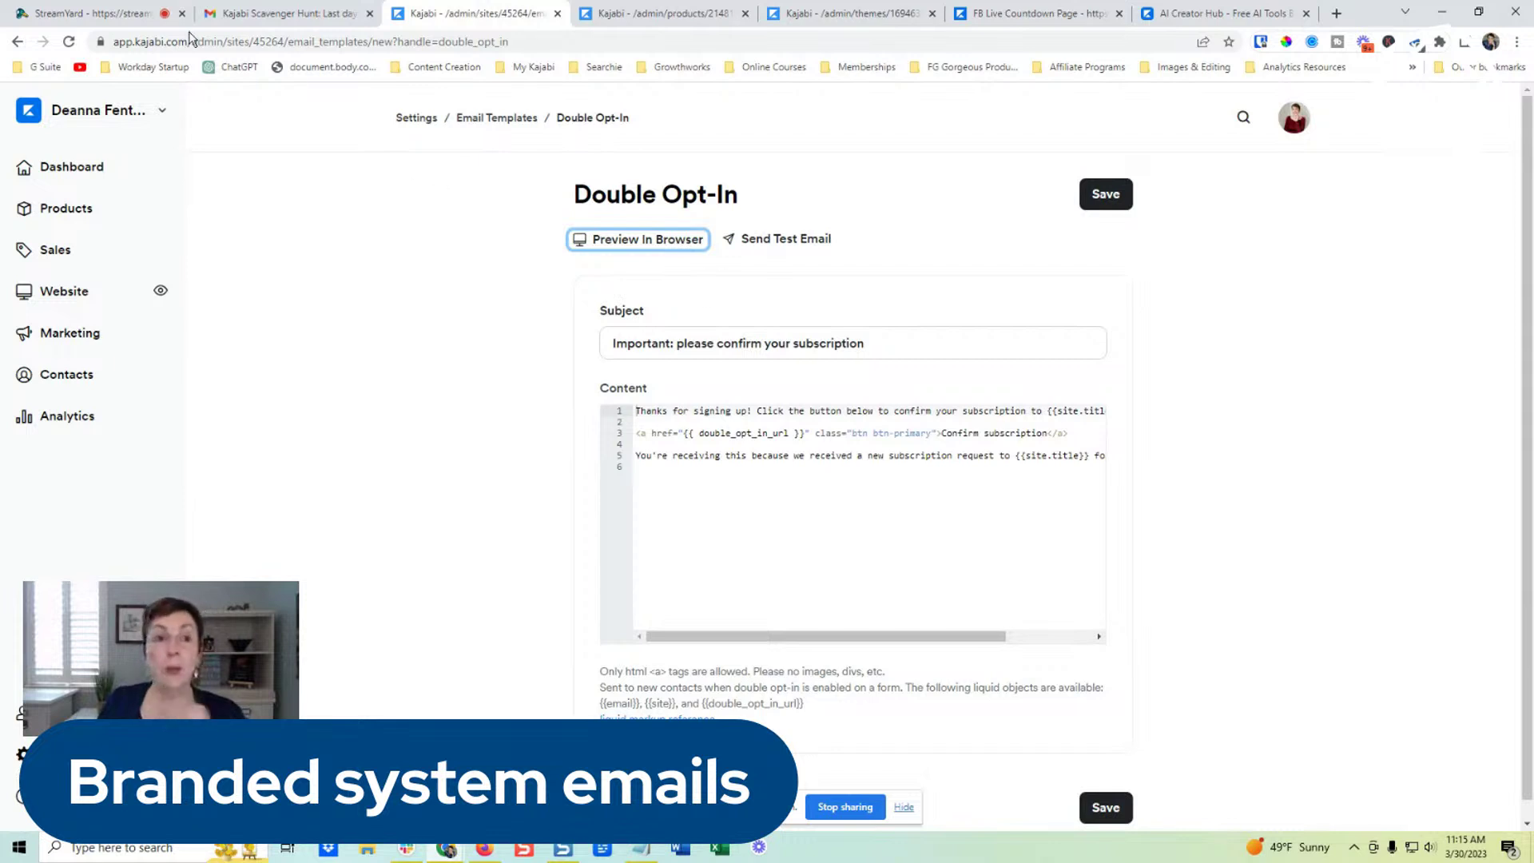
- Return to the email templates list and switch to the StreamYard broadcast studio
click(502, 120)
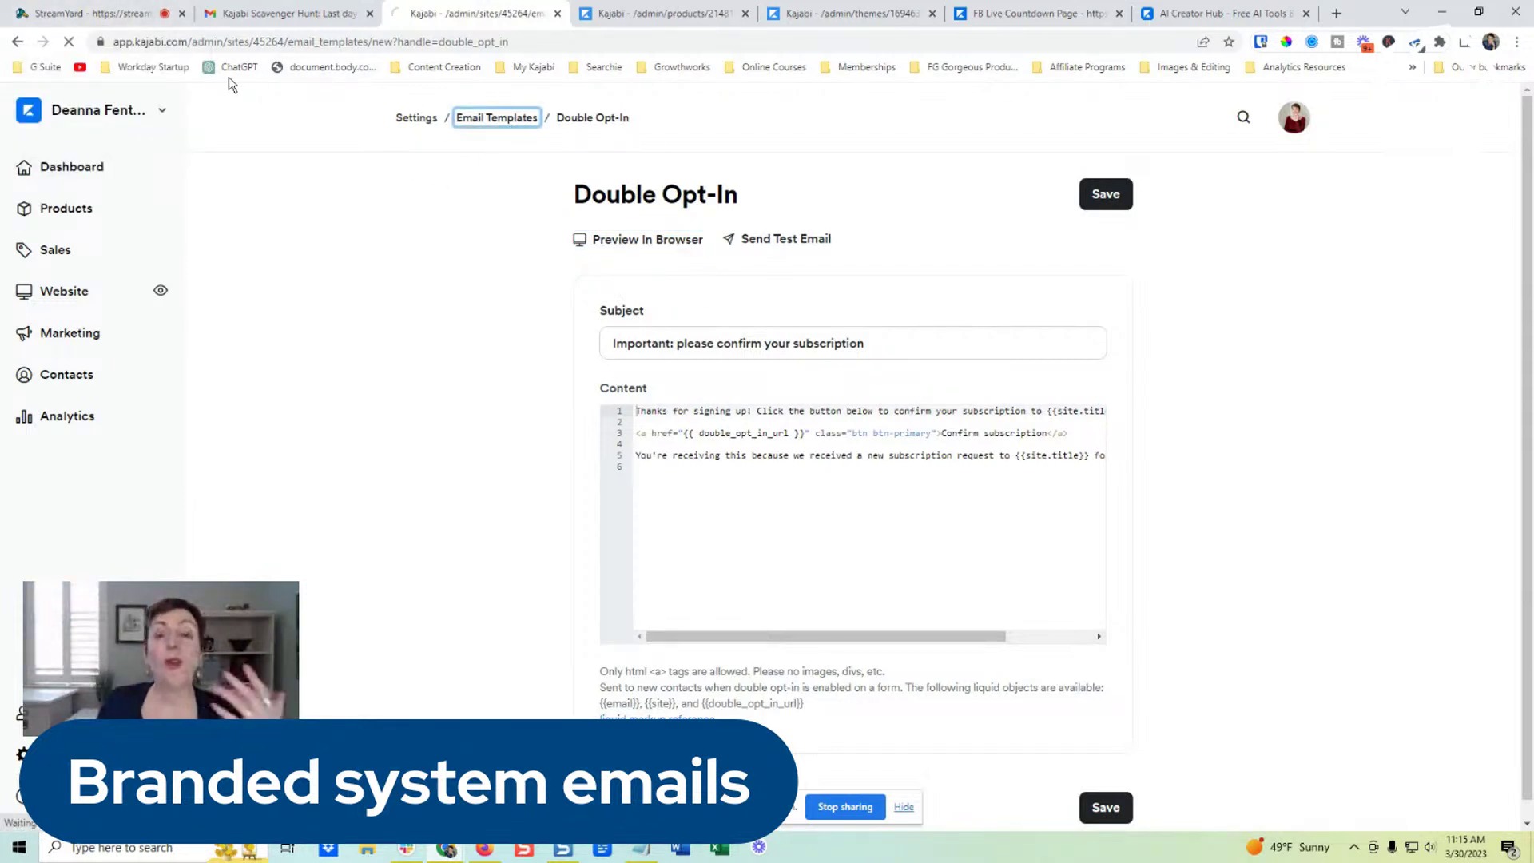
click(123, 11)
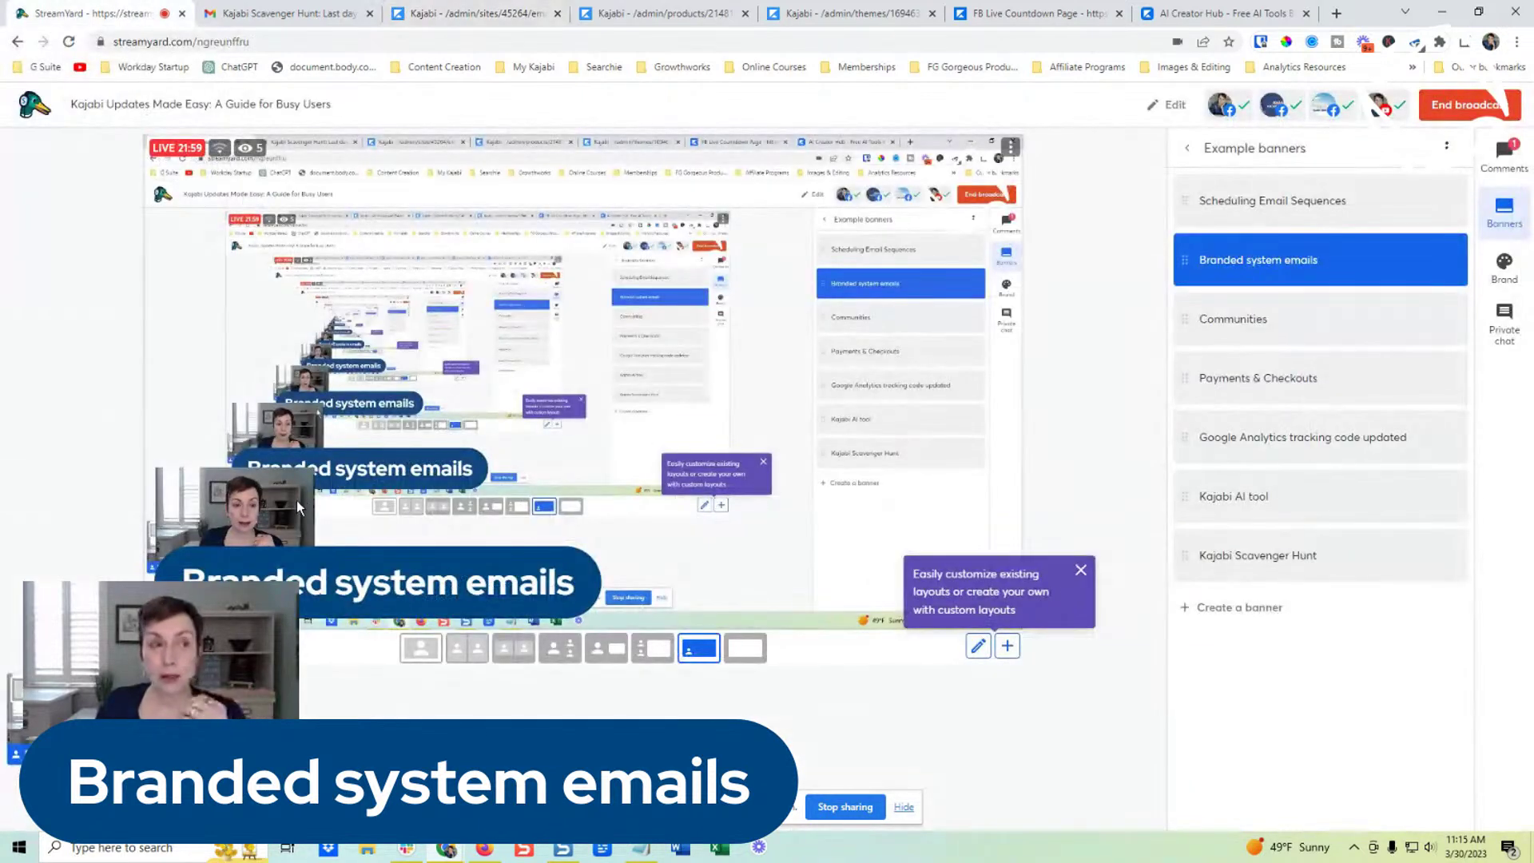
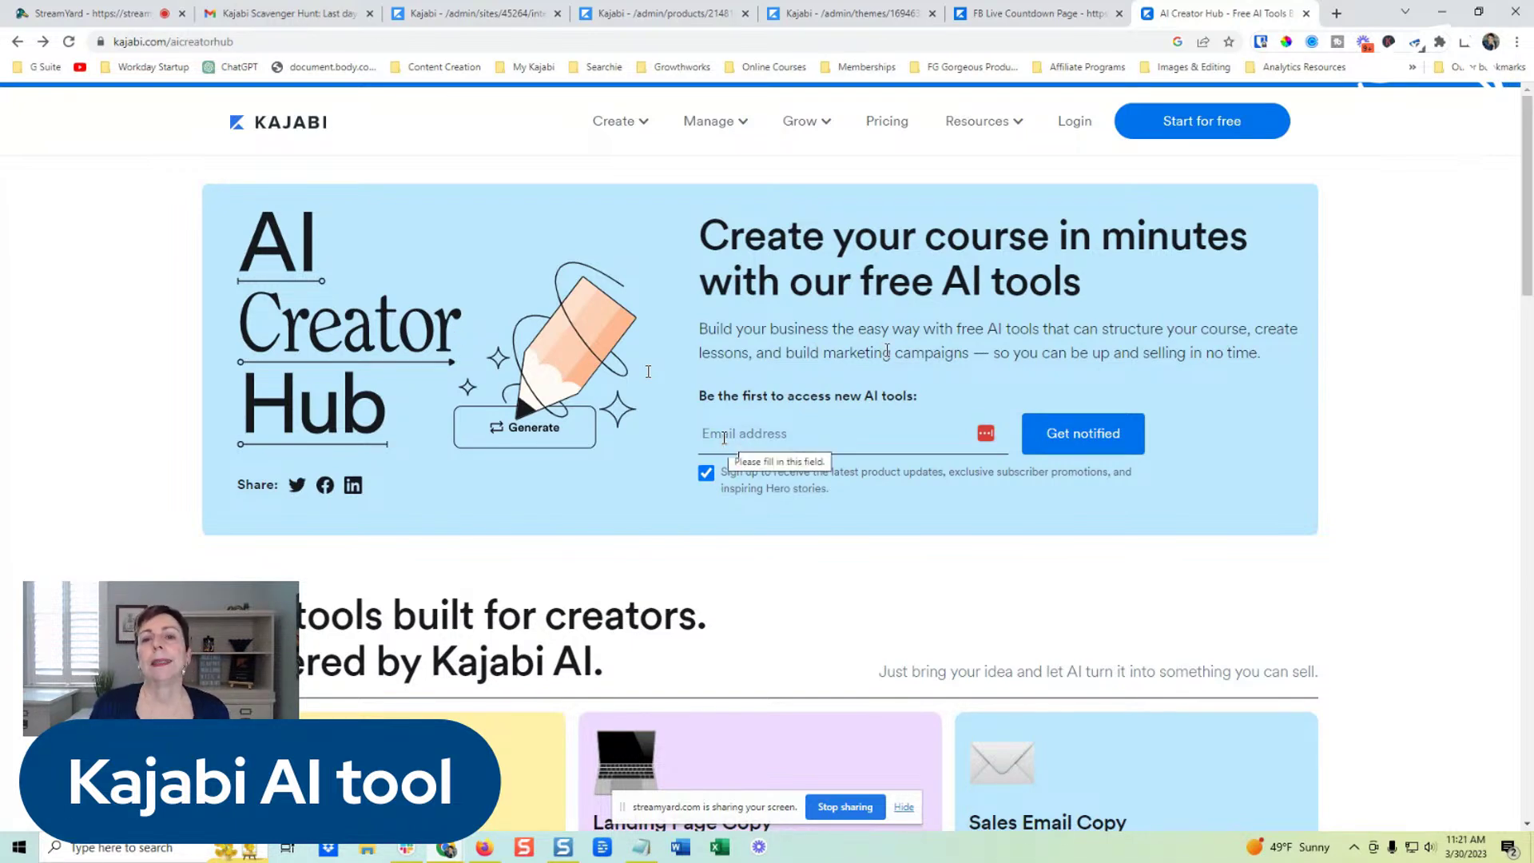
- Look through the free AI tools offered on the AI Creator Hub page, reading what each one generates
scroll(723, 441, down, 3)
scroll(723, 438, down, 3)
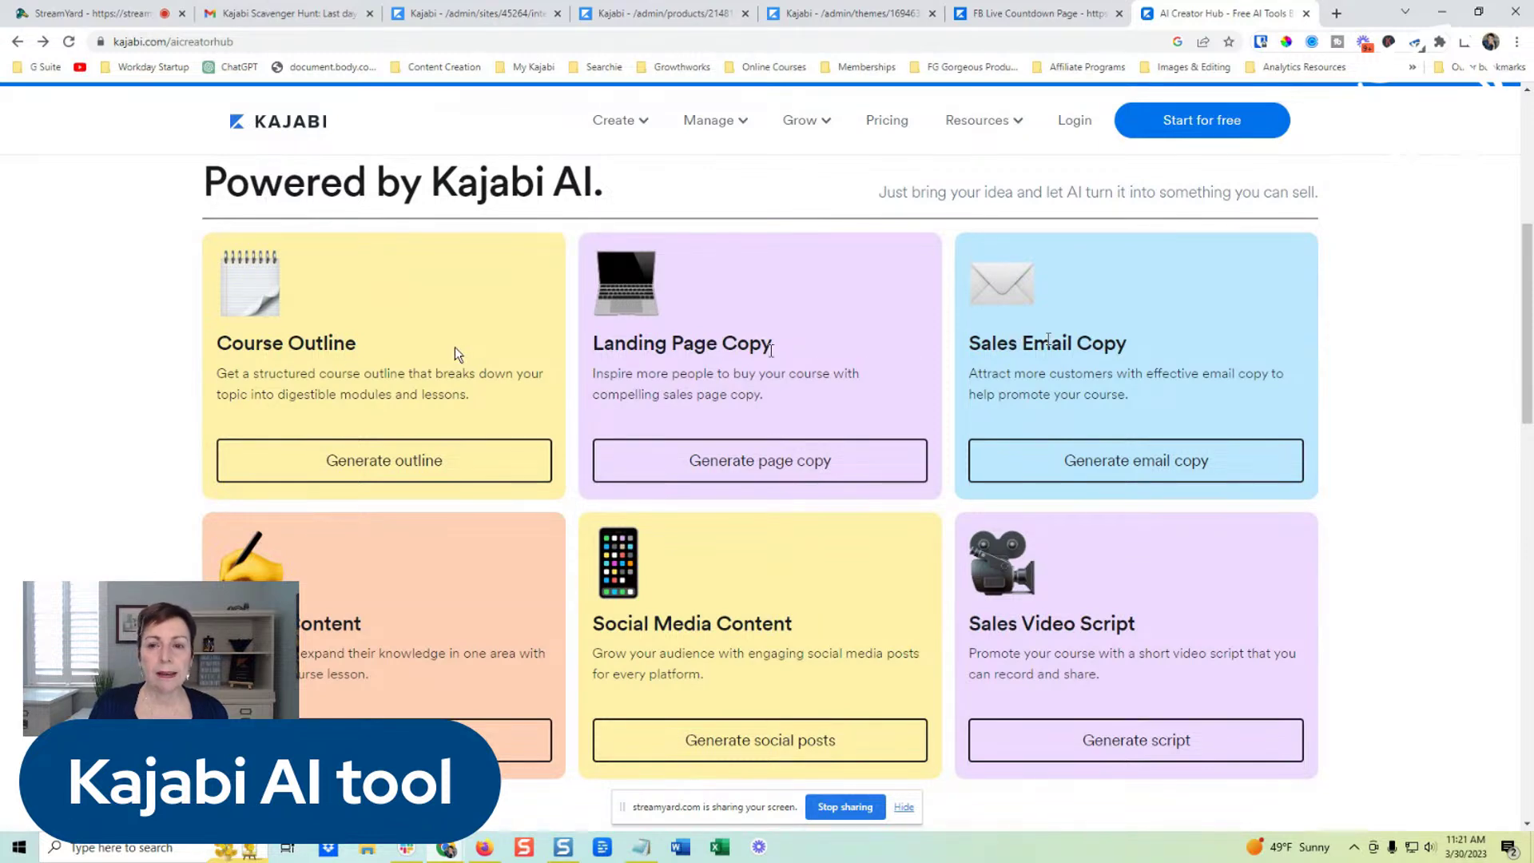
scroll(454, 348, down, 2)
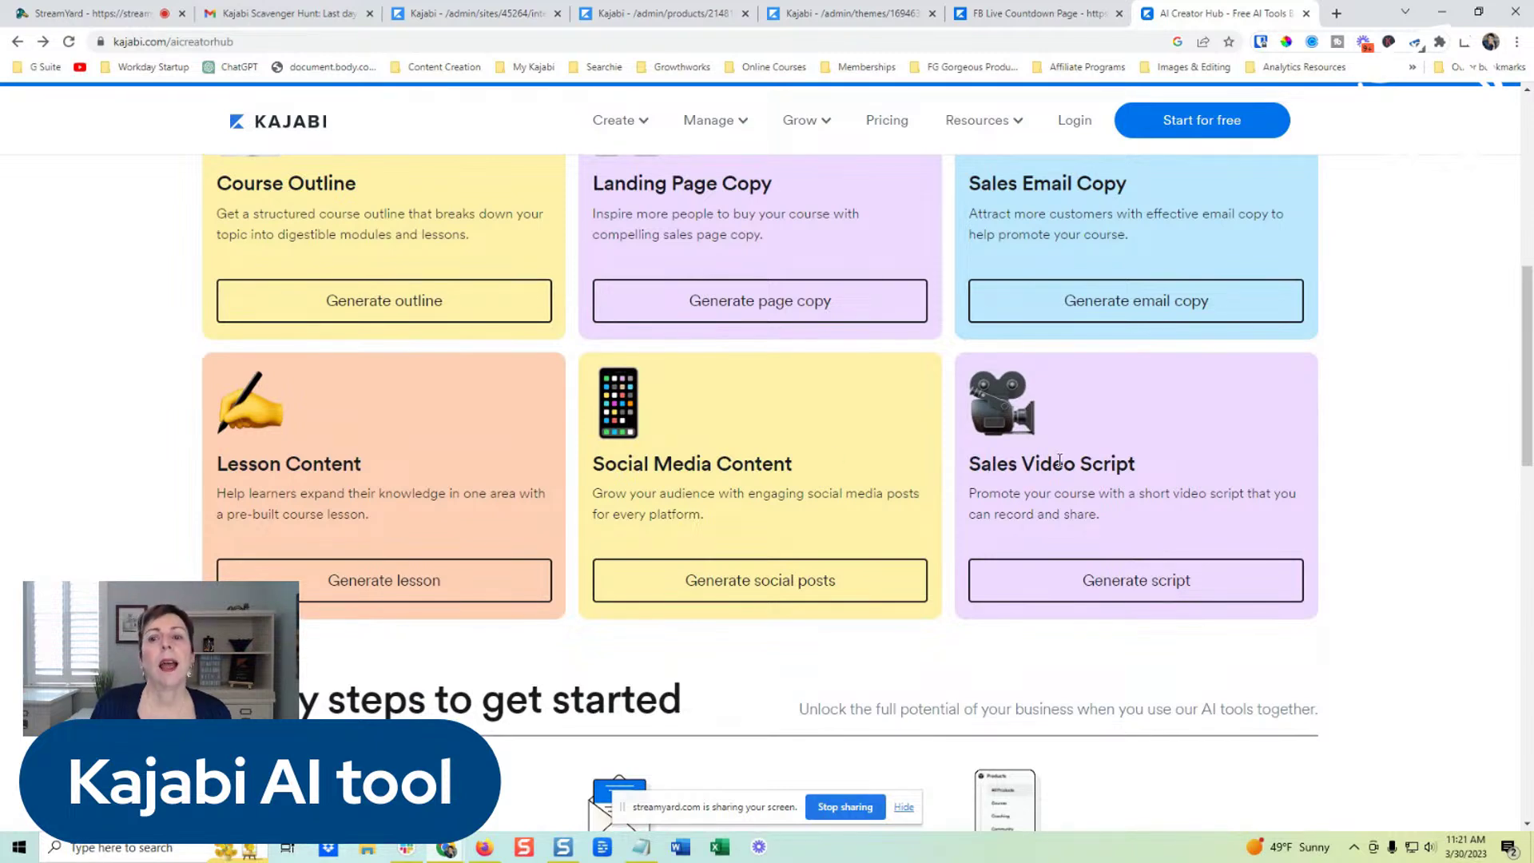
scroll(1114, 456, down, 1)
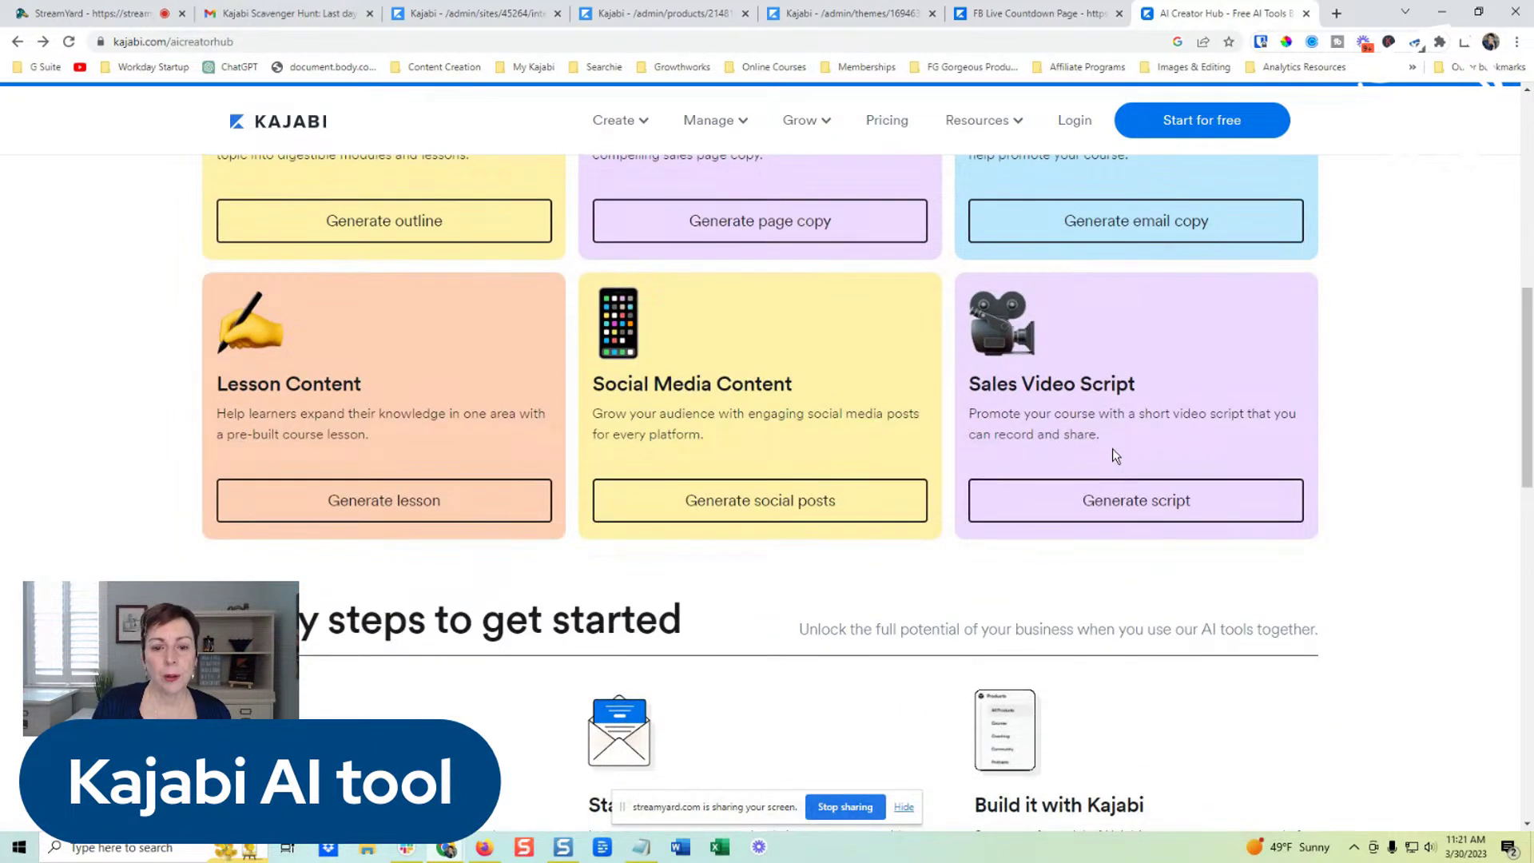
scroll(1111, 449, up, 5)
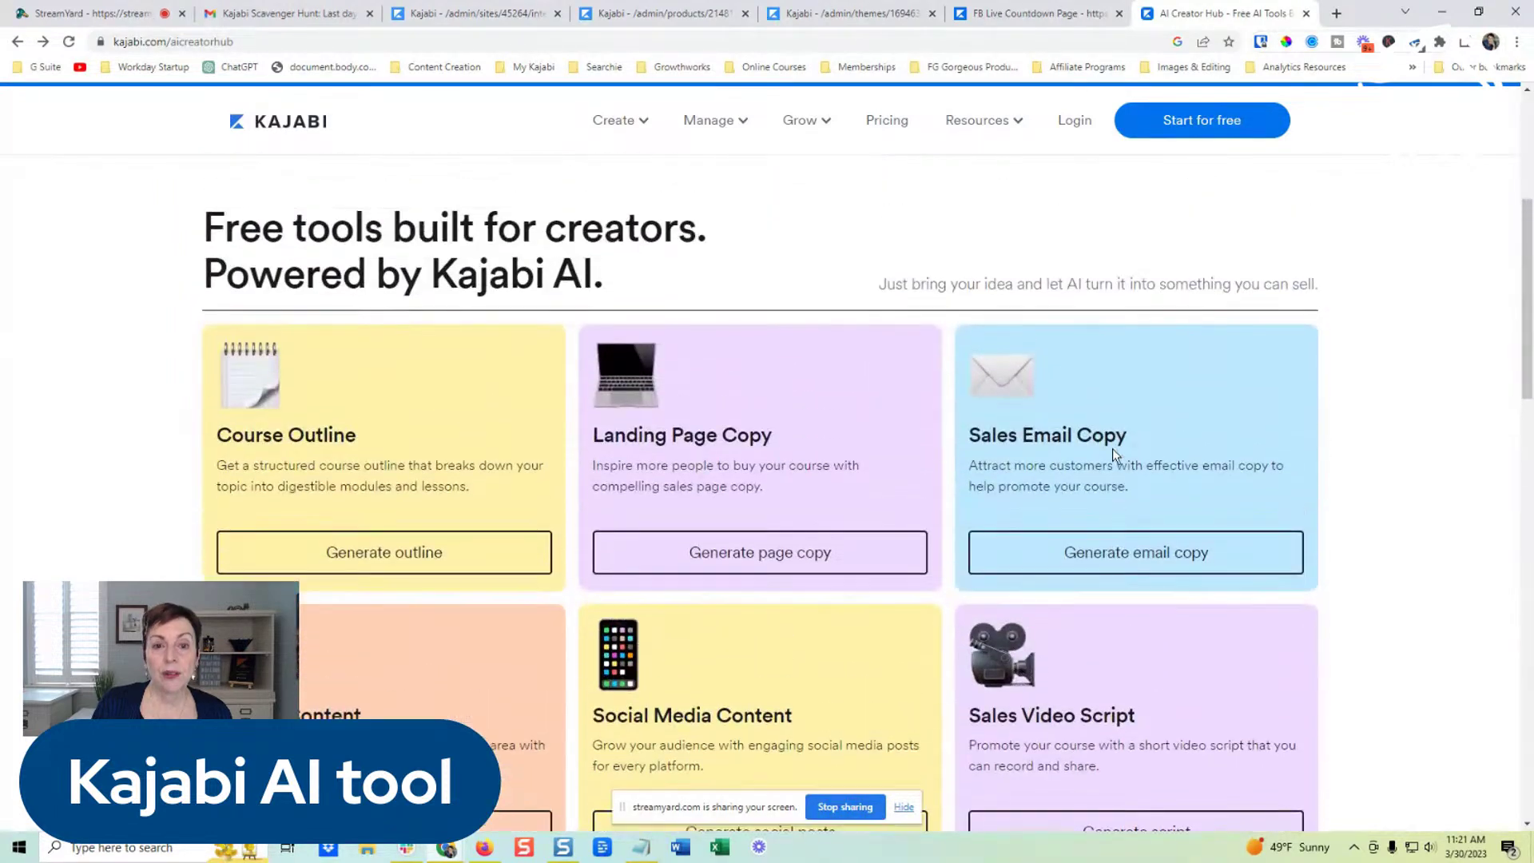
scroll(1112, 448, down, 2)
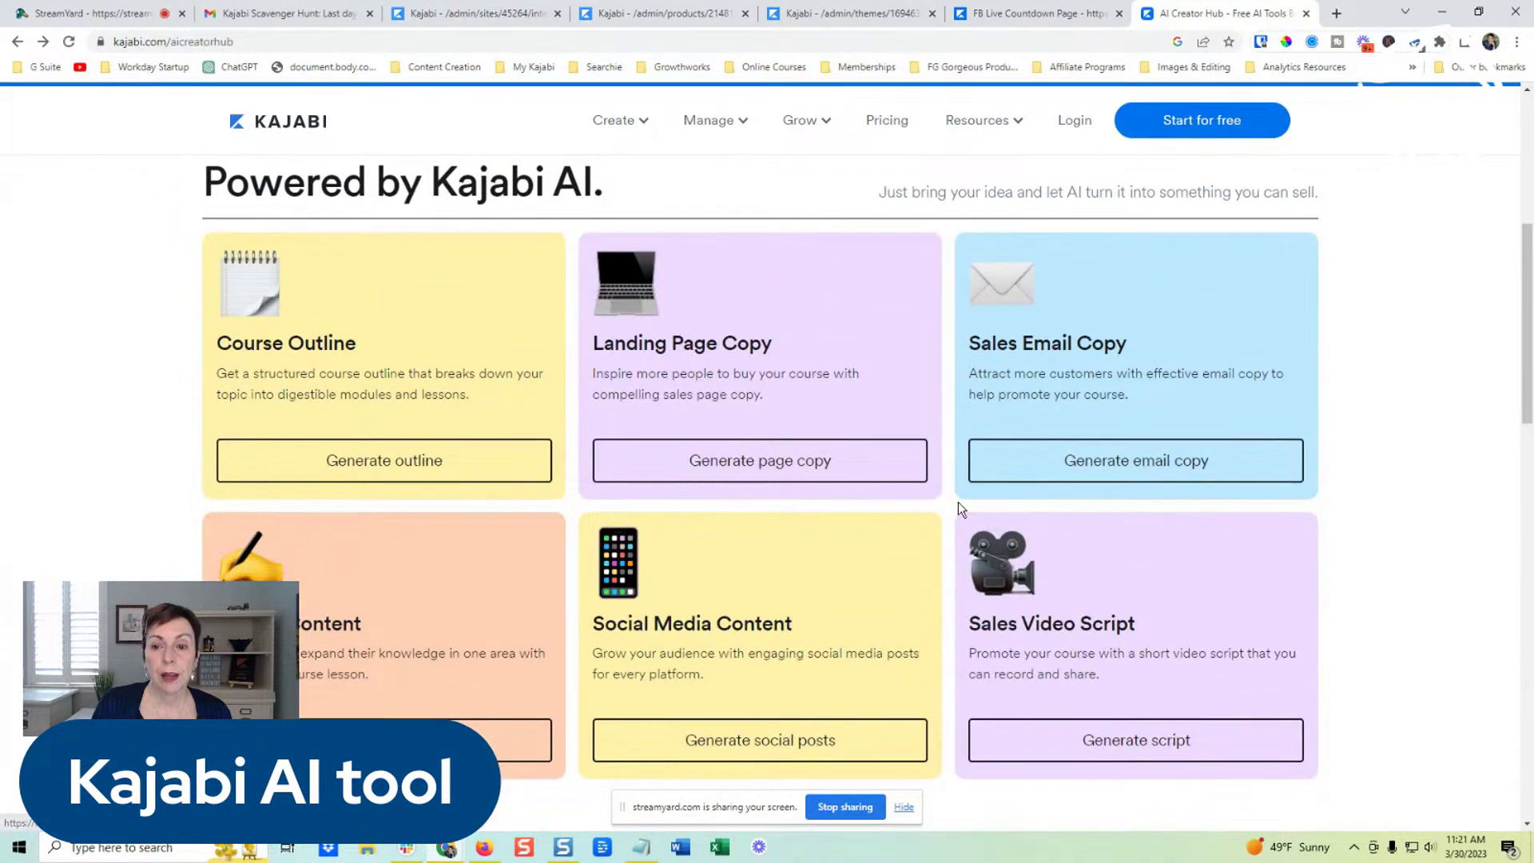
- Open the Sales Video Script generator from the AI Creator Hub and examine its course topic entry
scroll(957, 502, down, 2)
click(1104, 581)
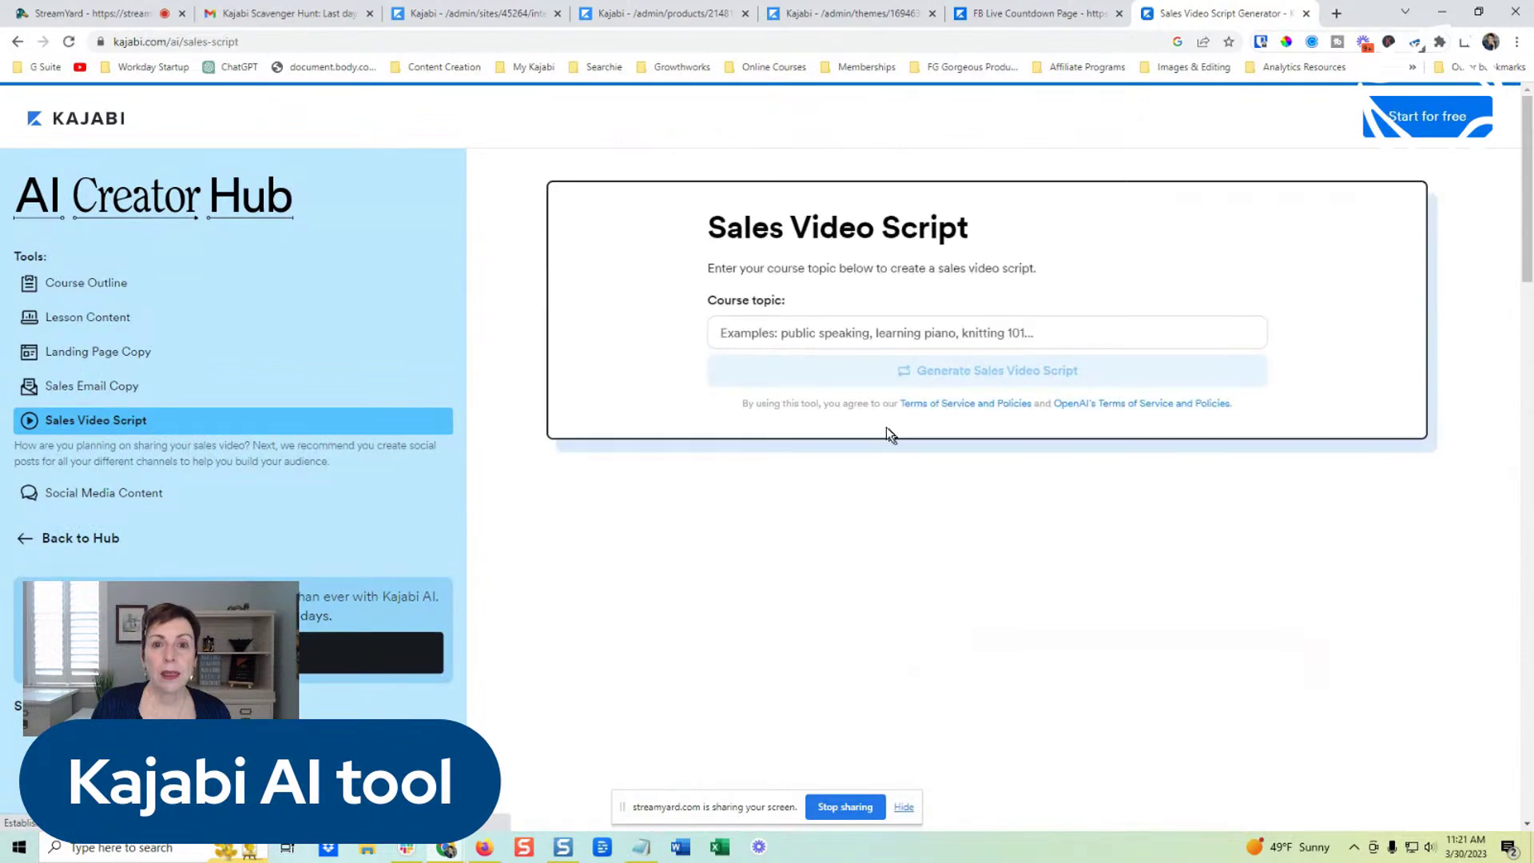
click(799, 331)
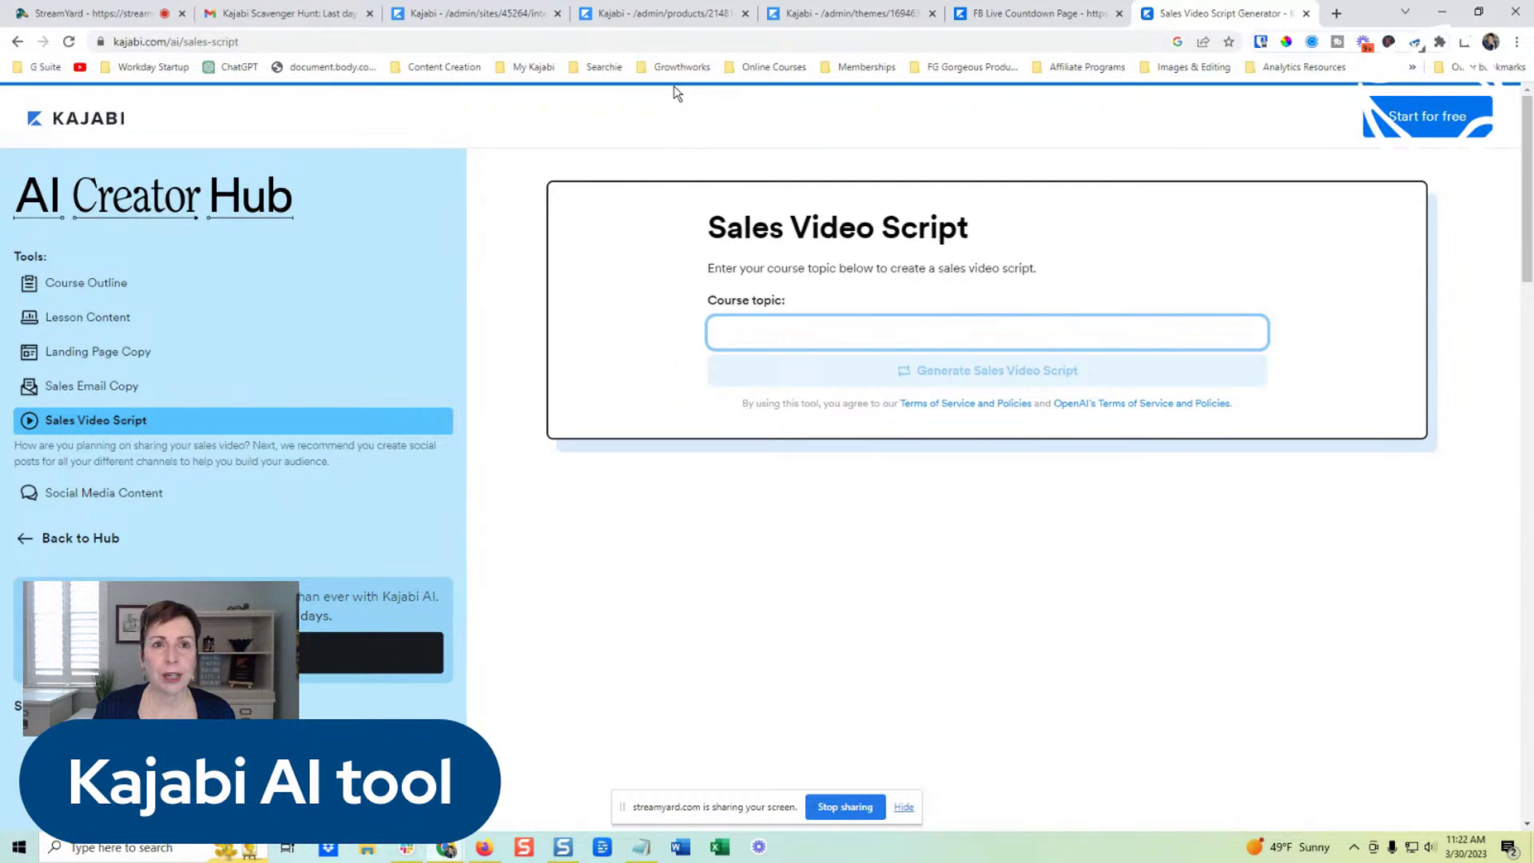
- Switch to the Easy Yoga for Mommies to be course in the Kajabi admin and examine its title and module outline
click(630, 19)
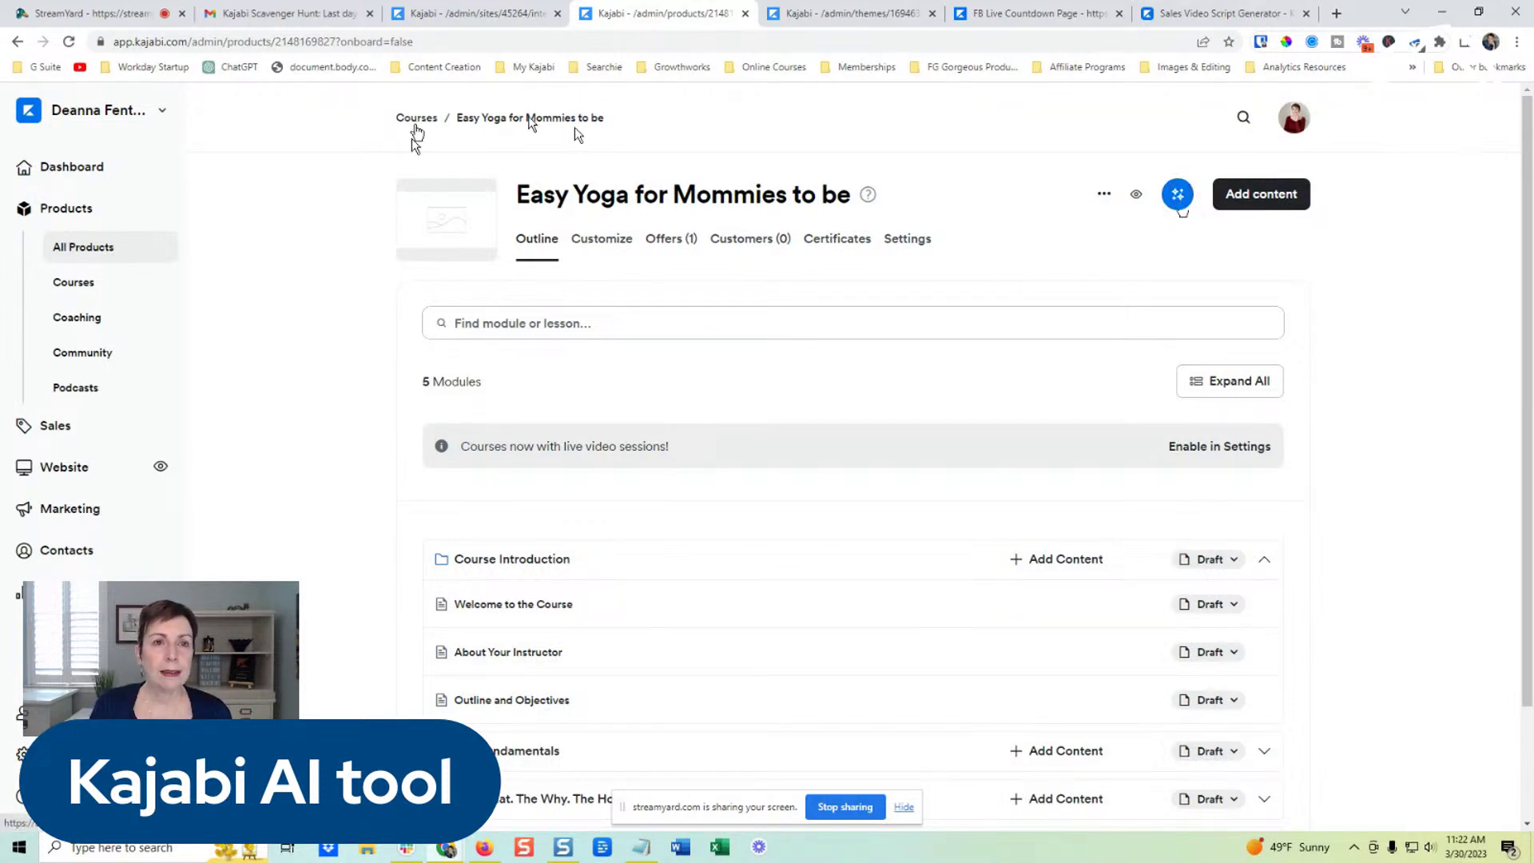
drag(520, 197, 850, 201)
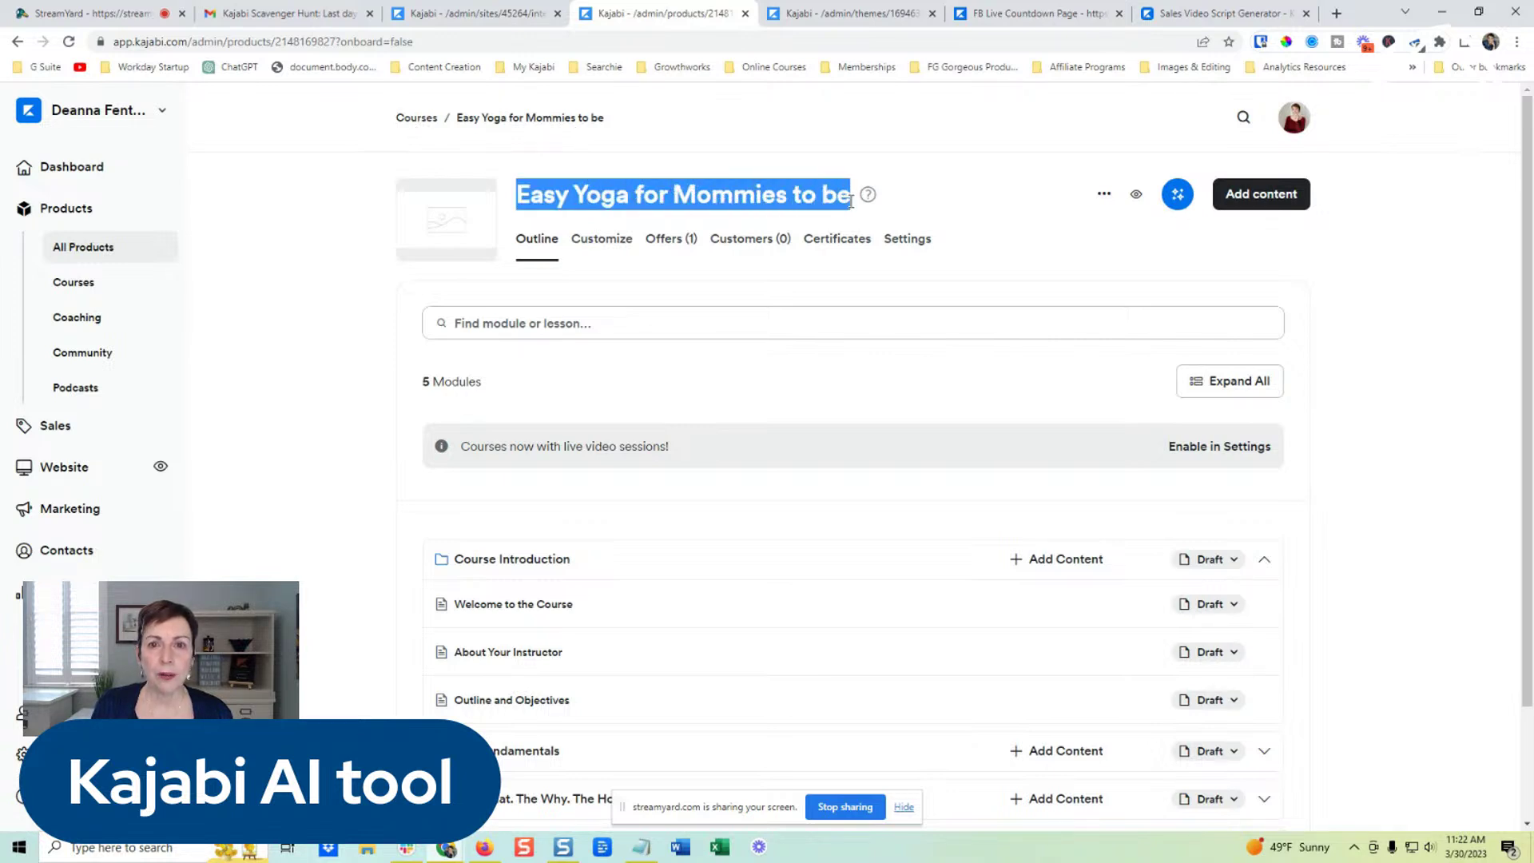
click(966, 203)
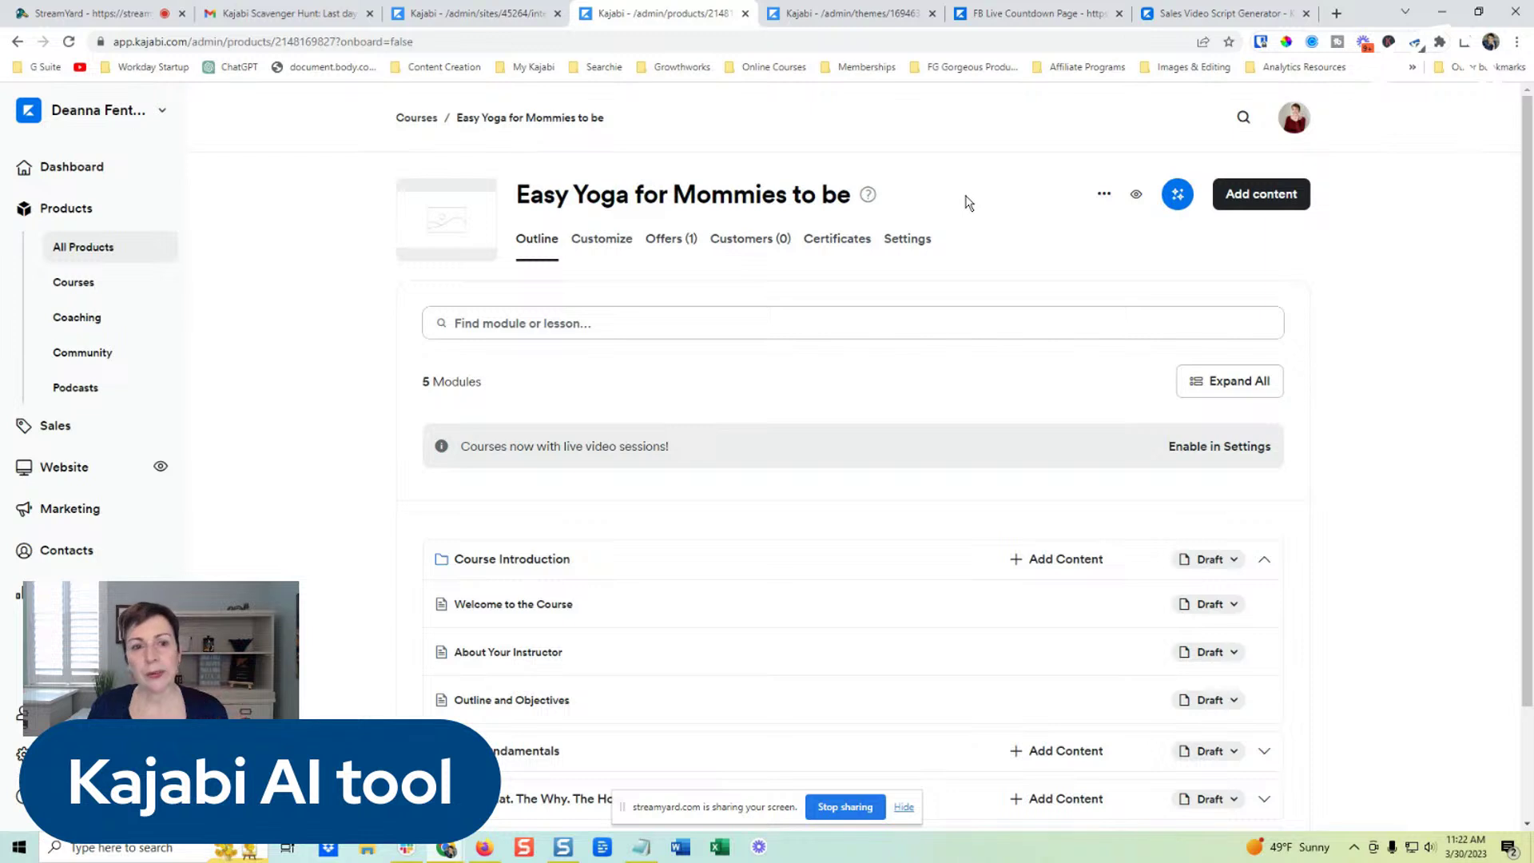
scroll(789, 352, down, 2)
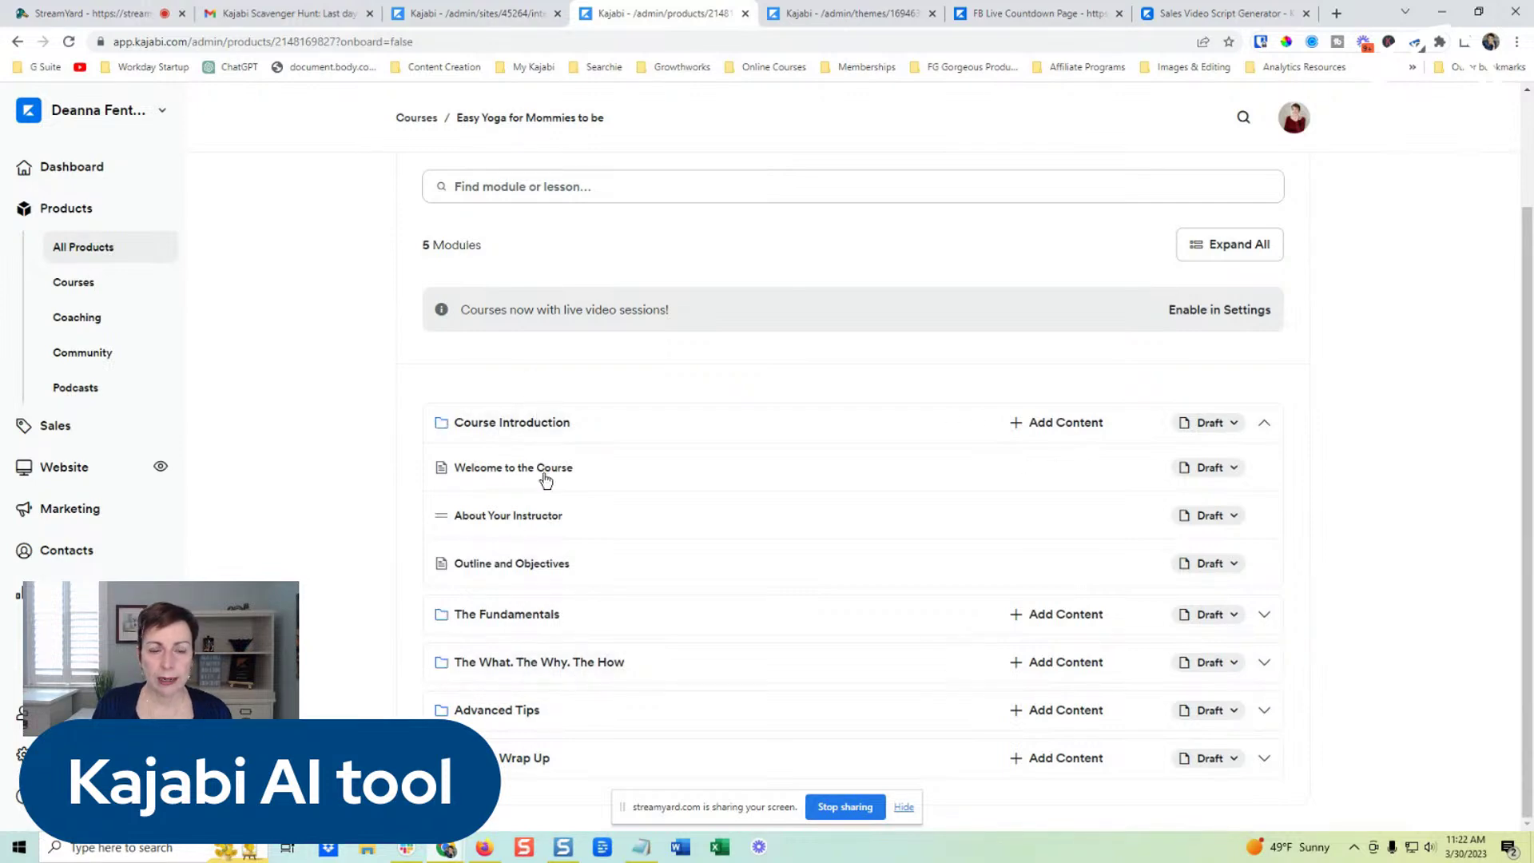
scroll(805, 483, up, 2)
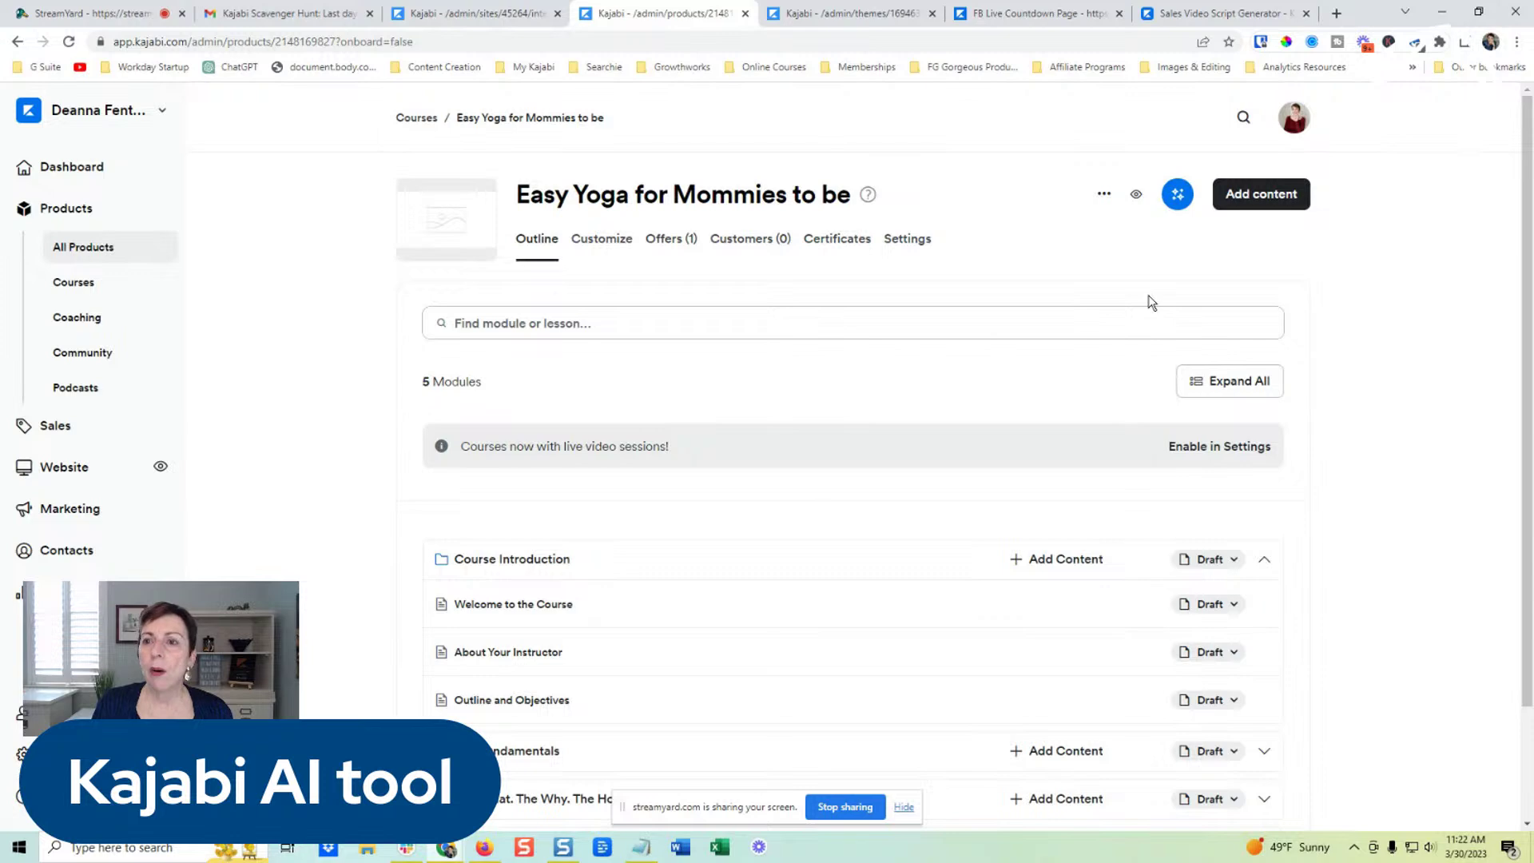
- Generate a course outline with the AI Course generator for the topic "Easy Yoga for Mommies to be"
click(1177, 194)
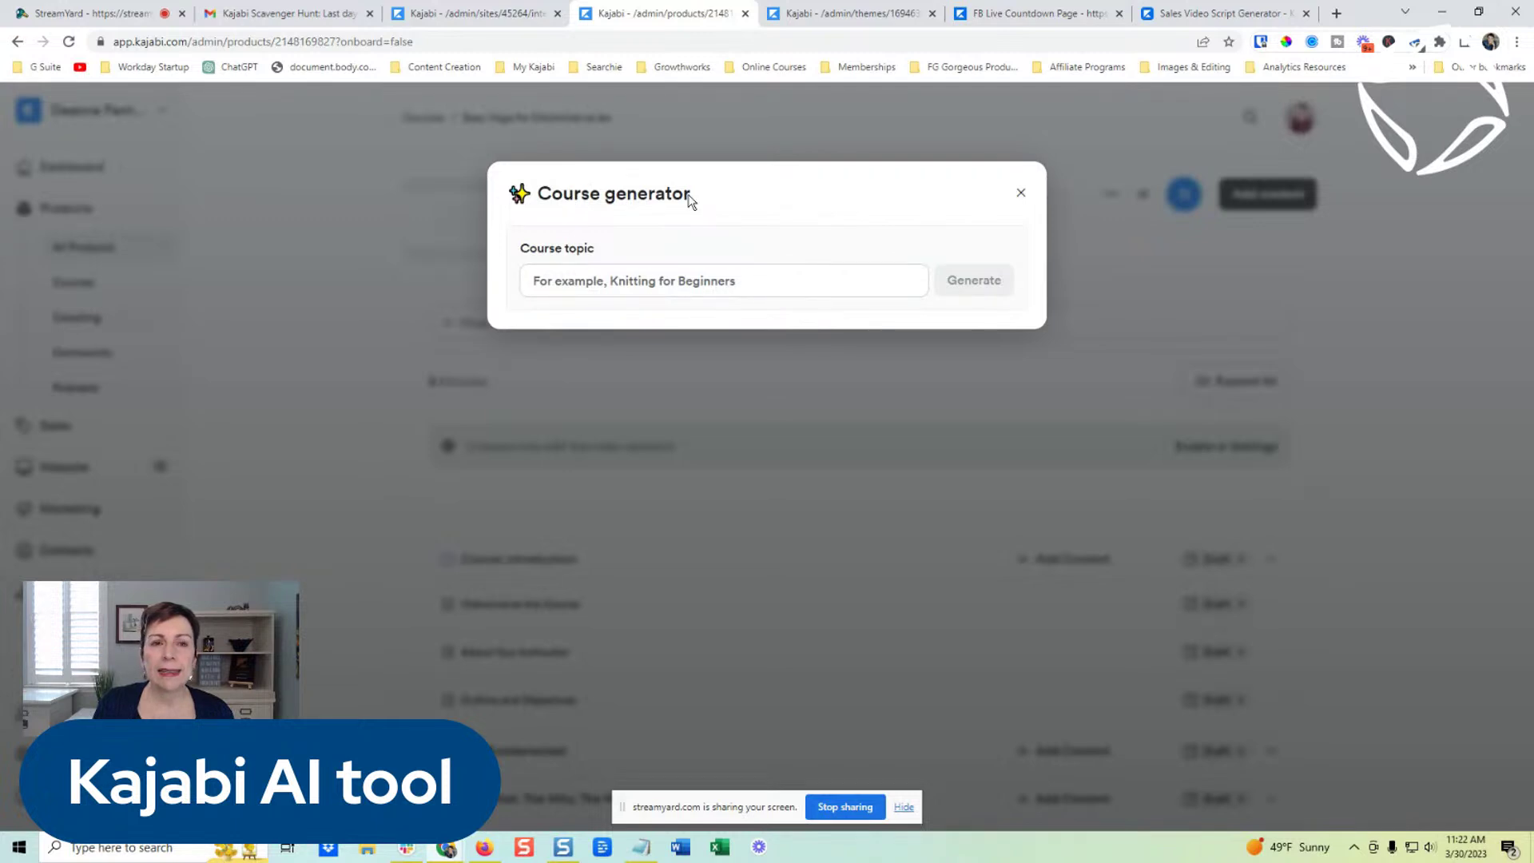
click(566, 284)
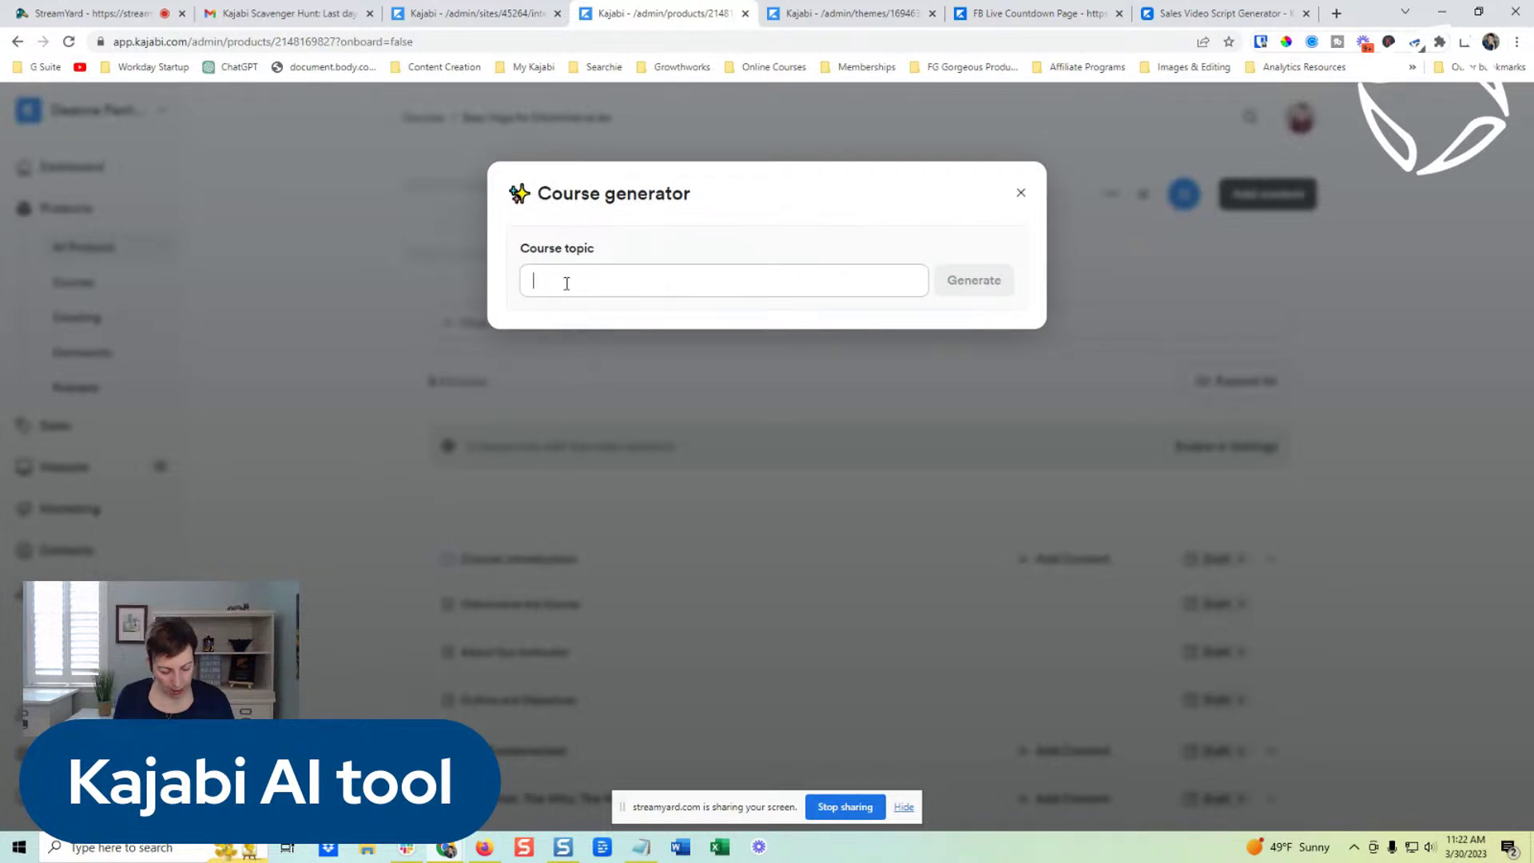
text(Easy)
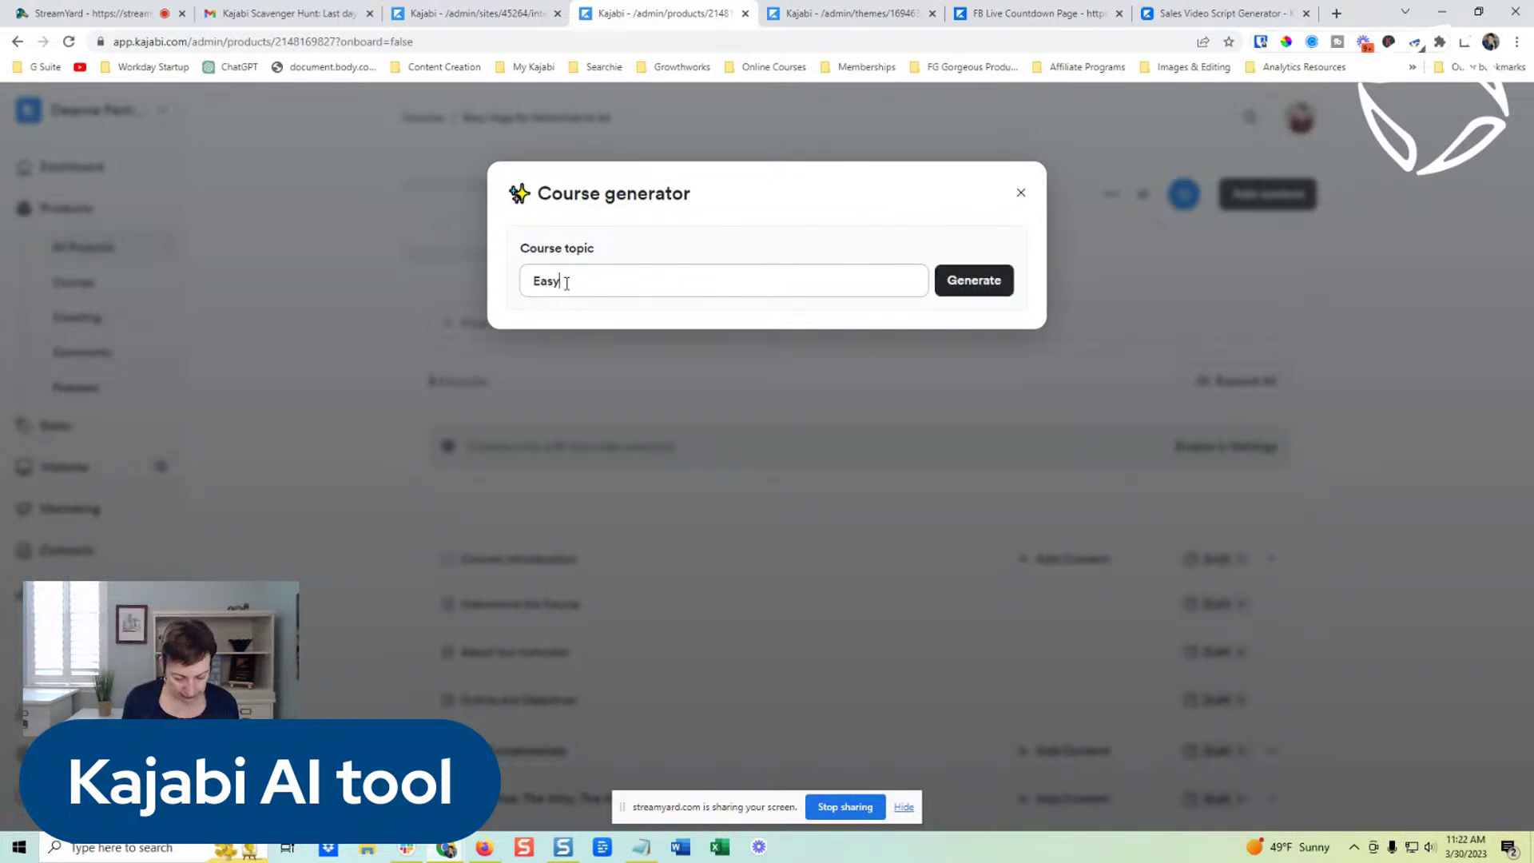
text( Yoga fo)
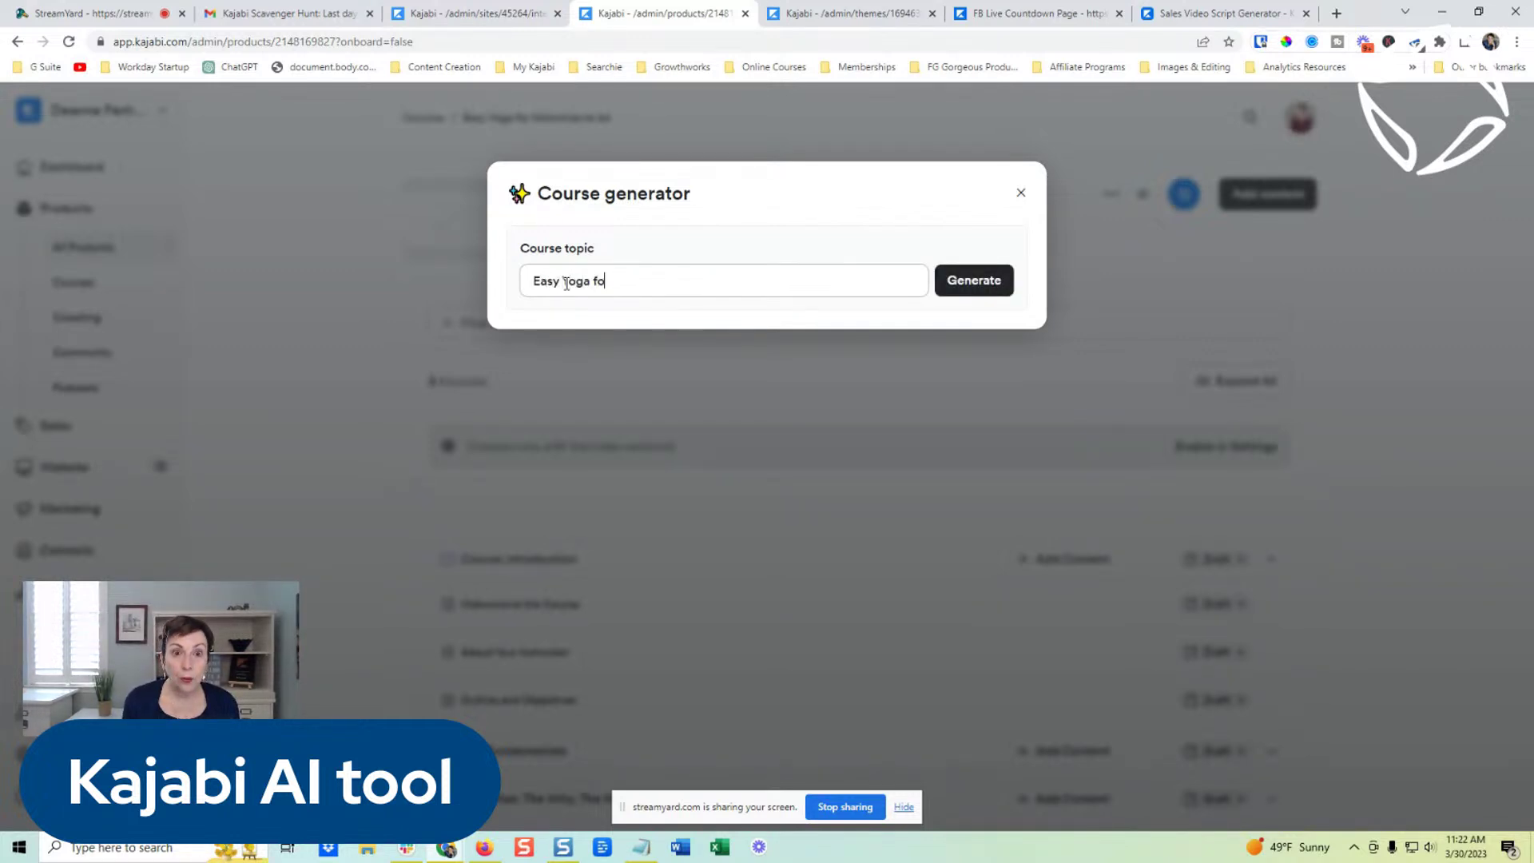
text(r Mommies)
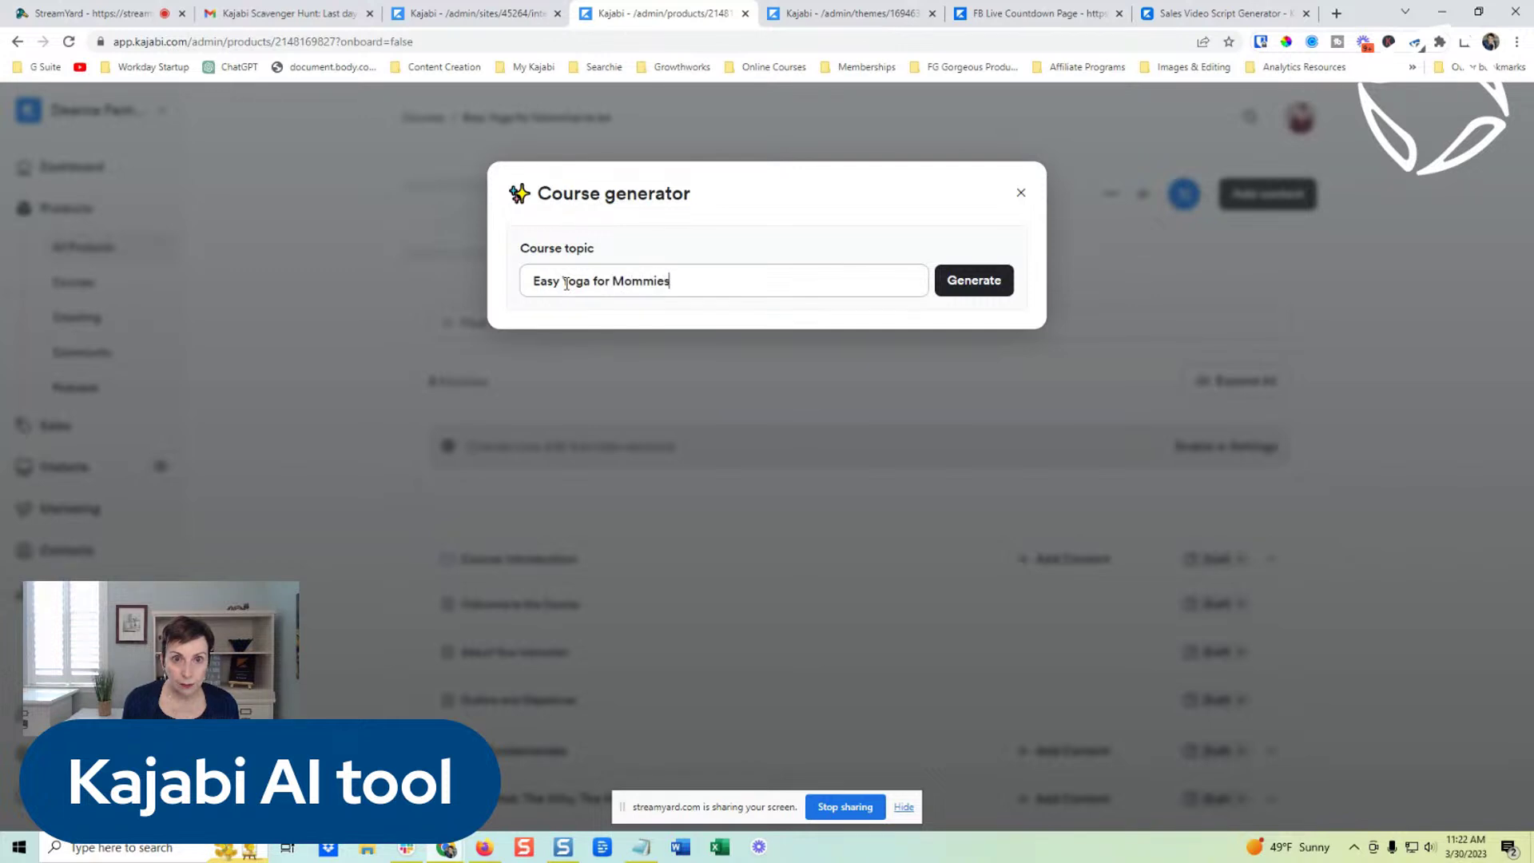
text(tto be)
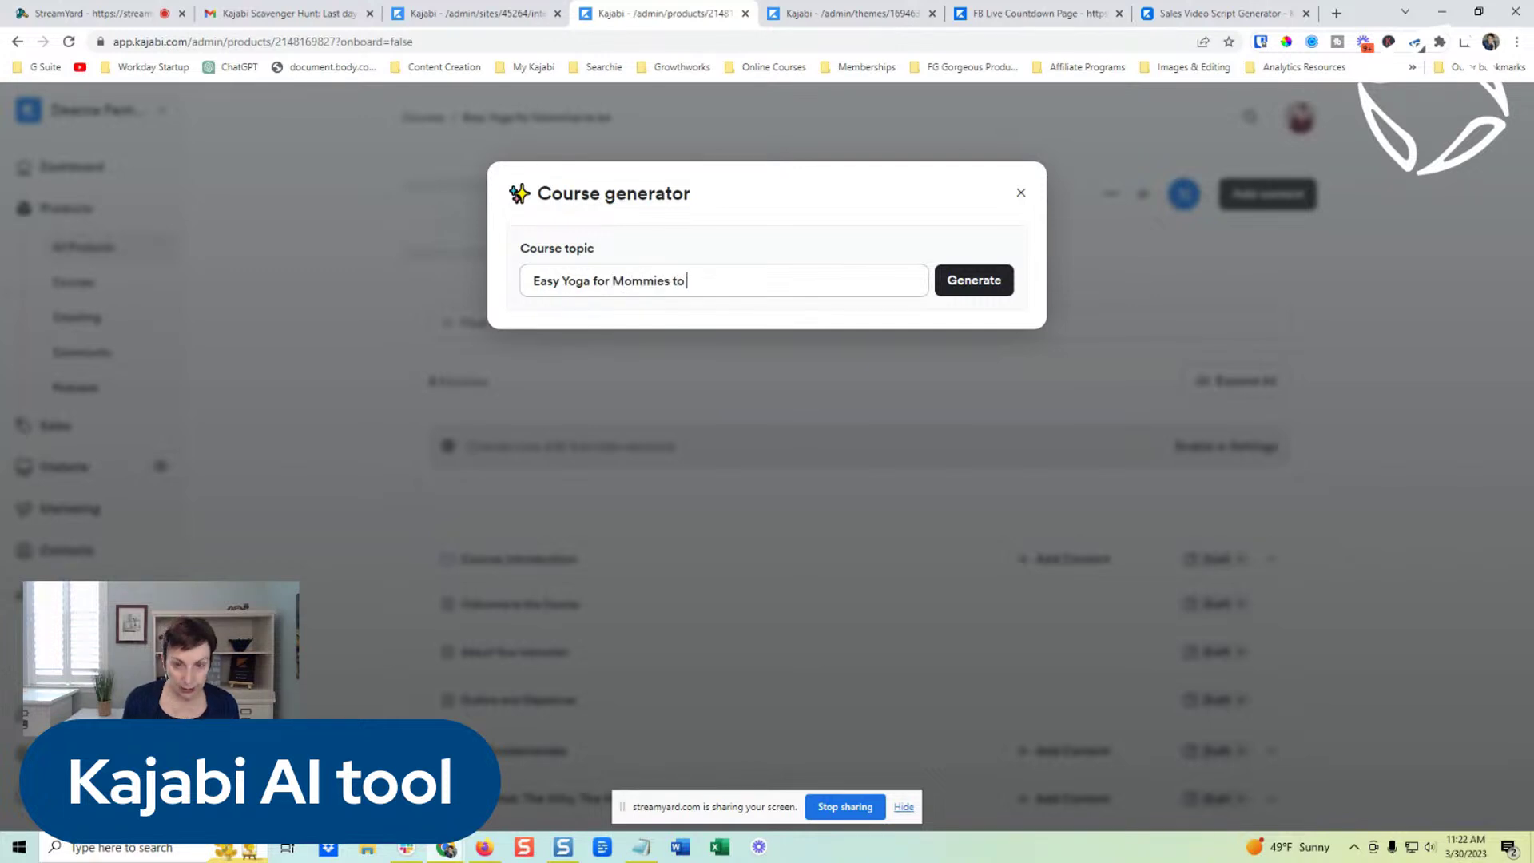
click(987, 279)
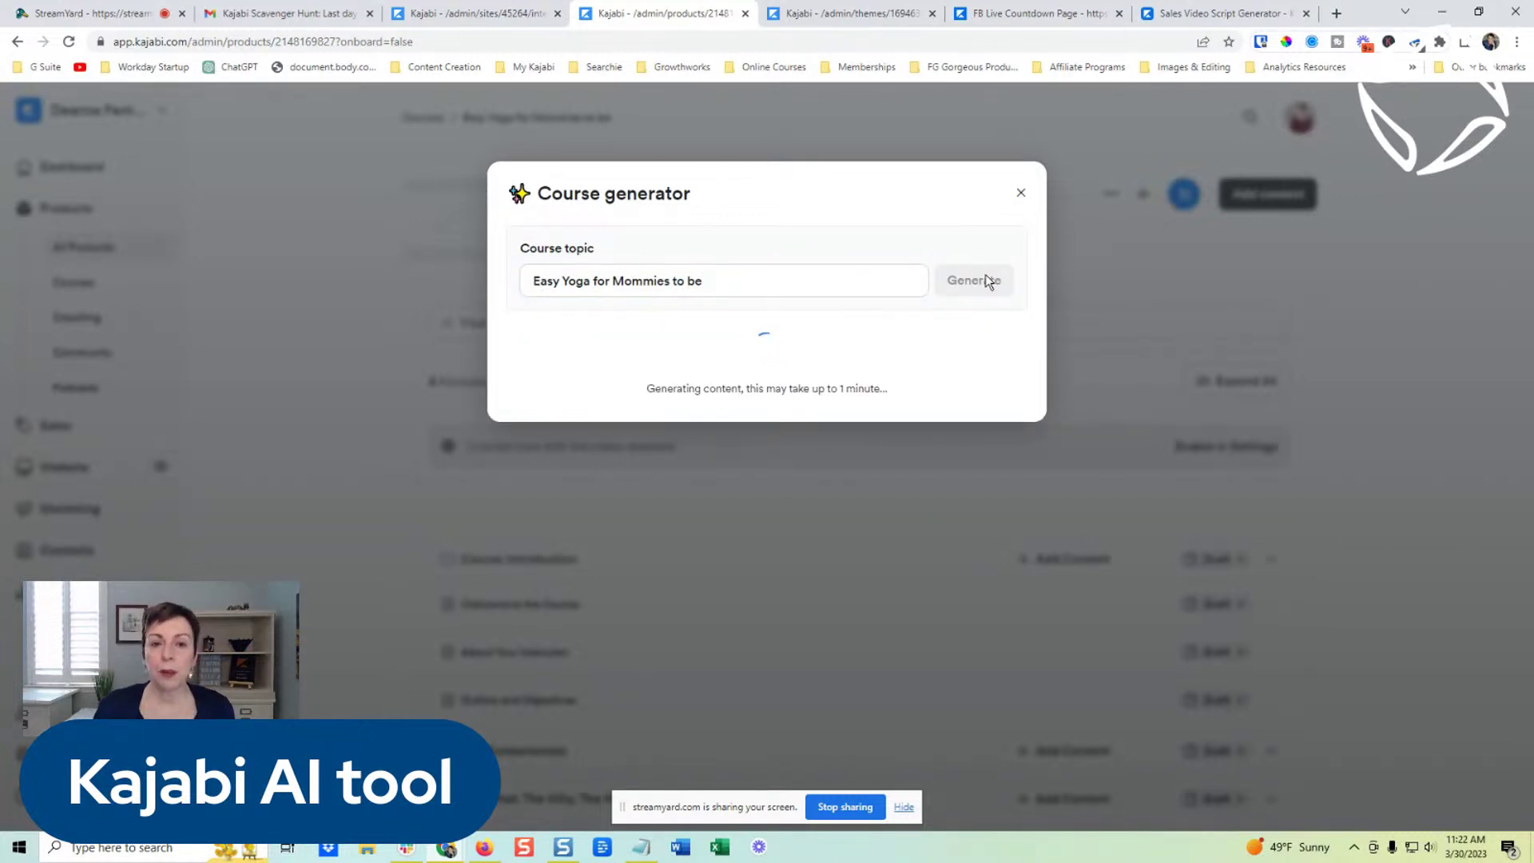
click(904, 808)
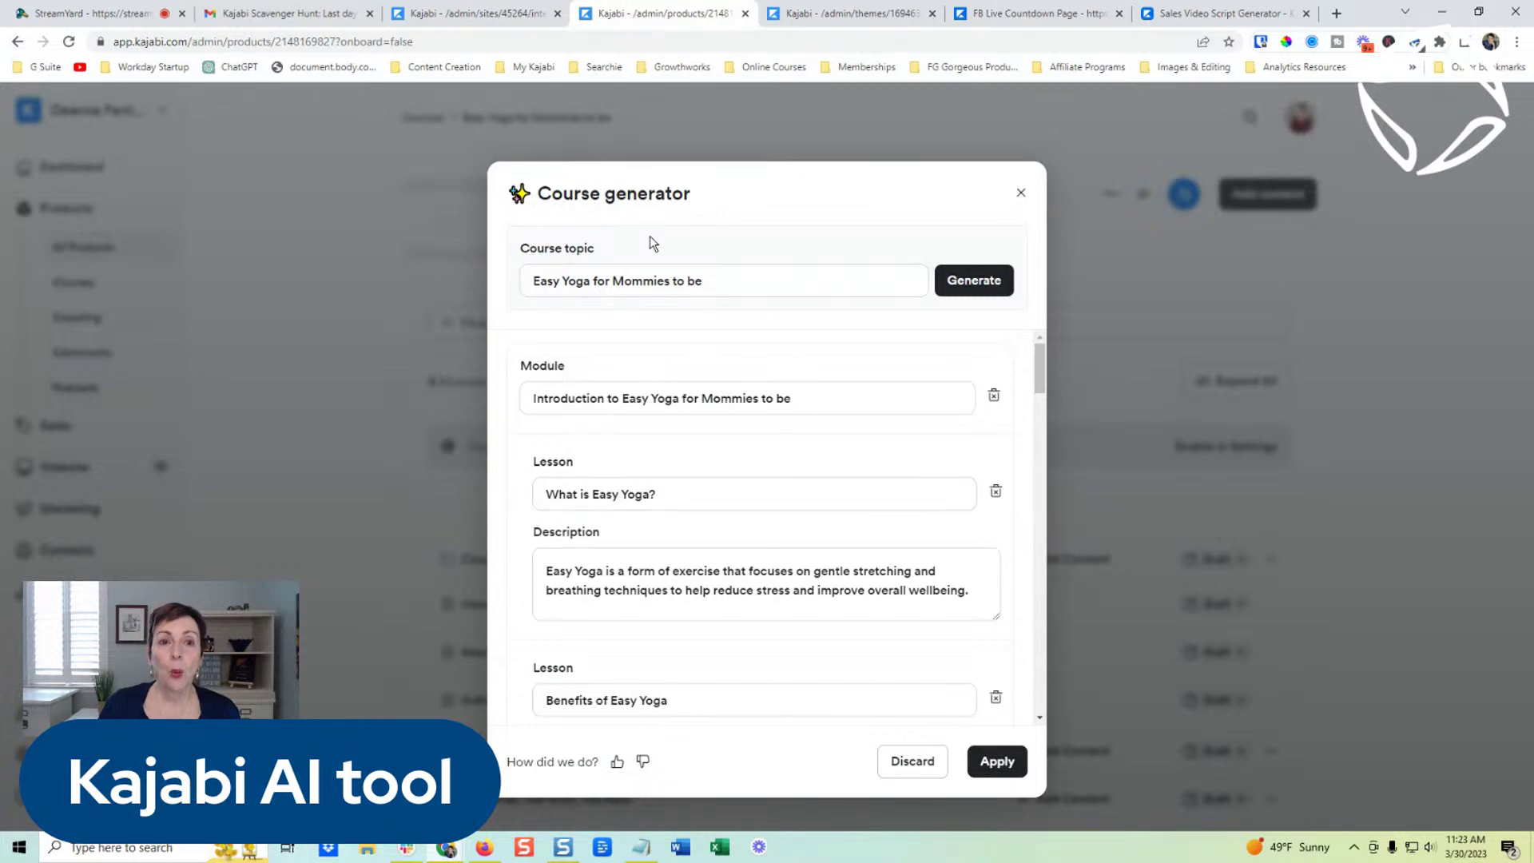
- Read through the generated outline, examining each module's title, its lessons and their descriptions through to the last module
scroll(806, 359, down, 2)
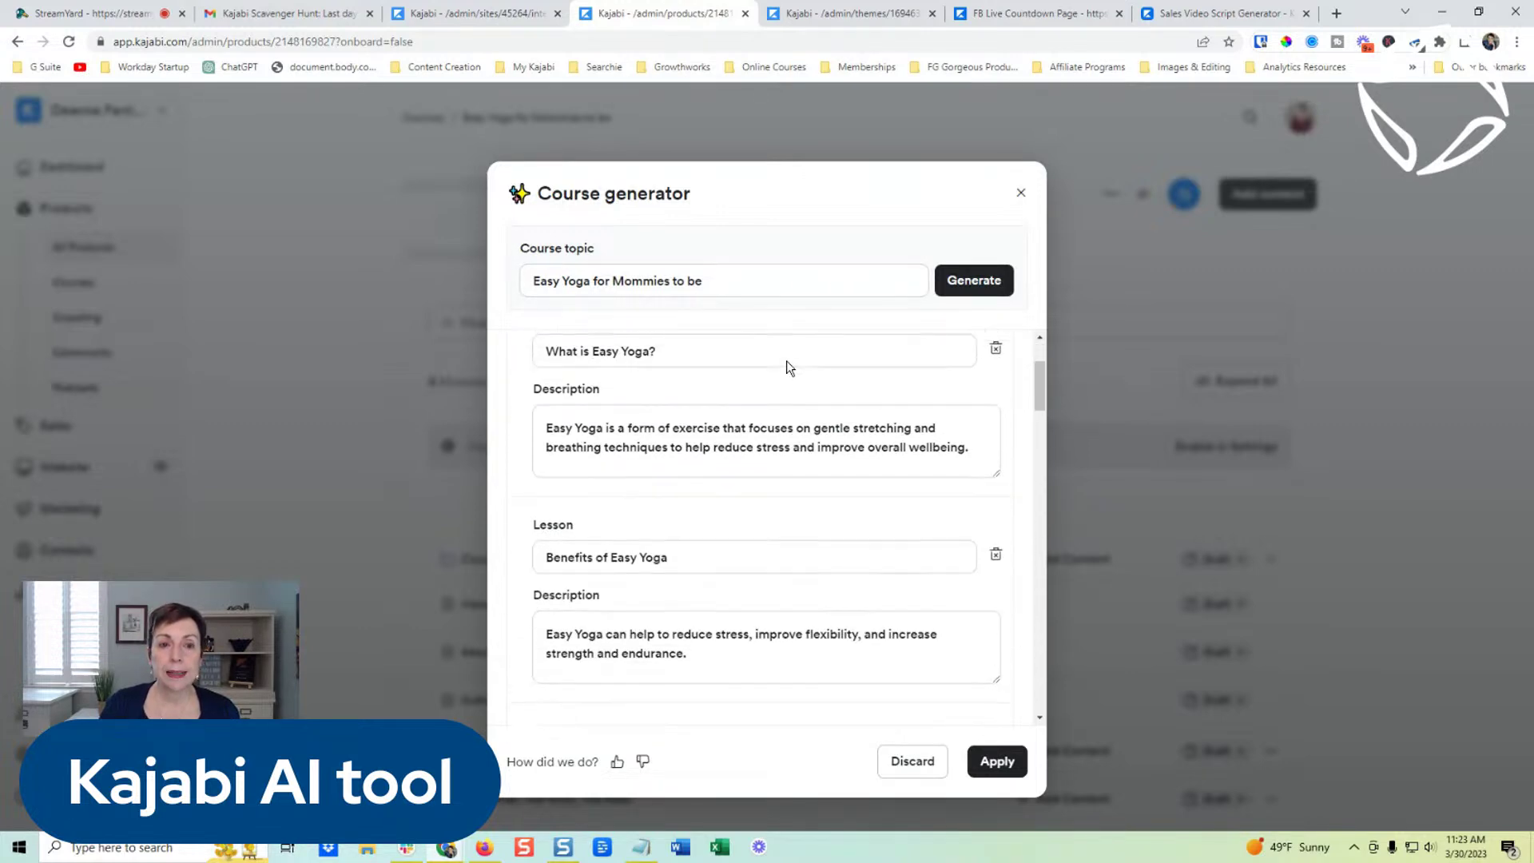
scroll(786, 361, up, 2)
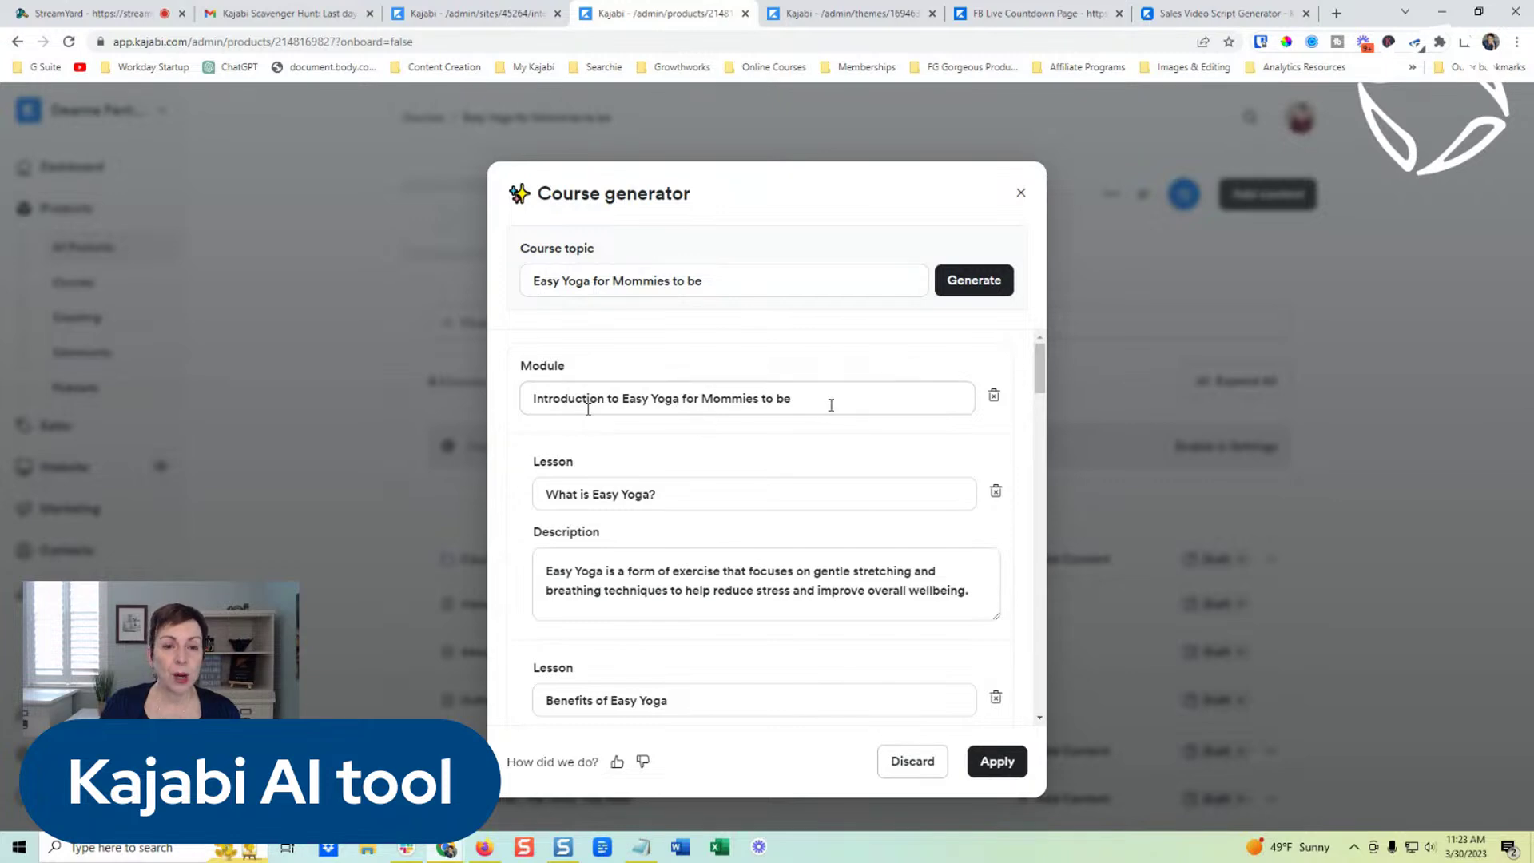
scroll(828, 406, down, 1)
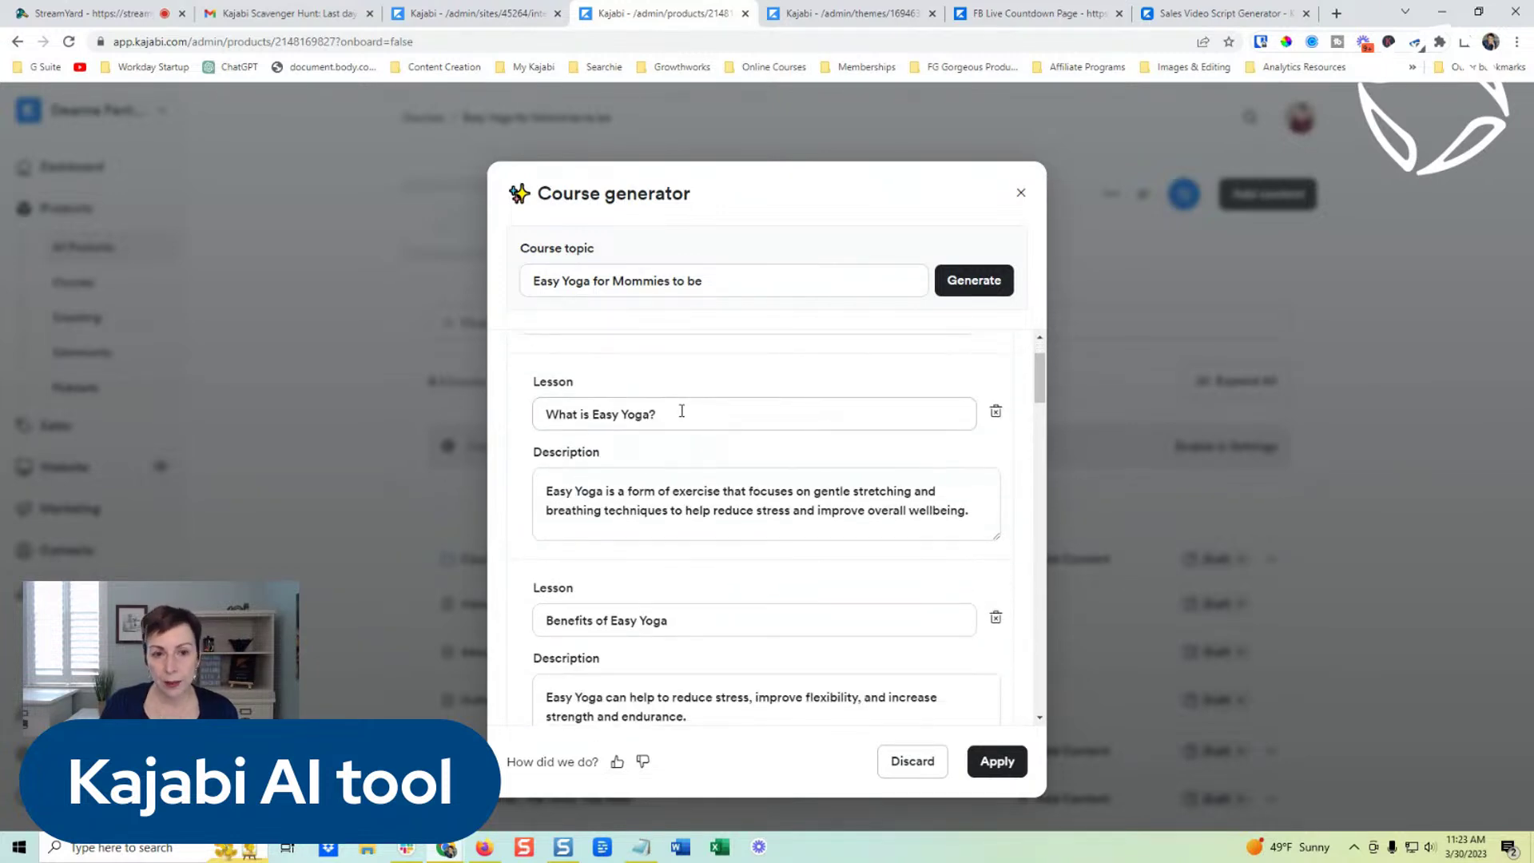
scroll(694, 479, down, 1)
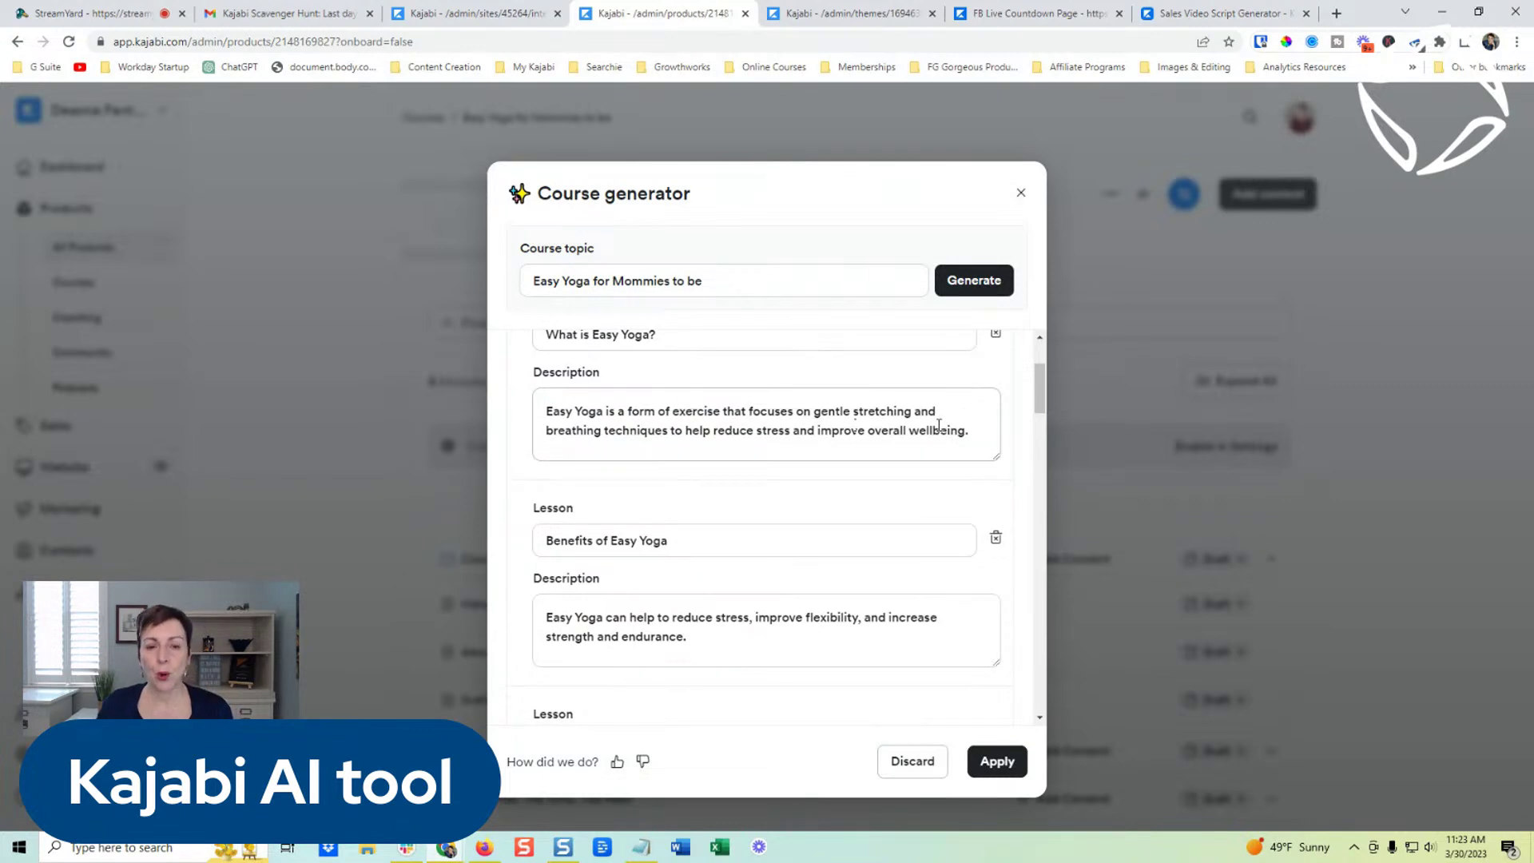
scroll(591, 435, down, 2)
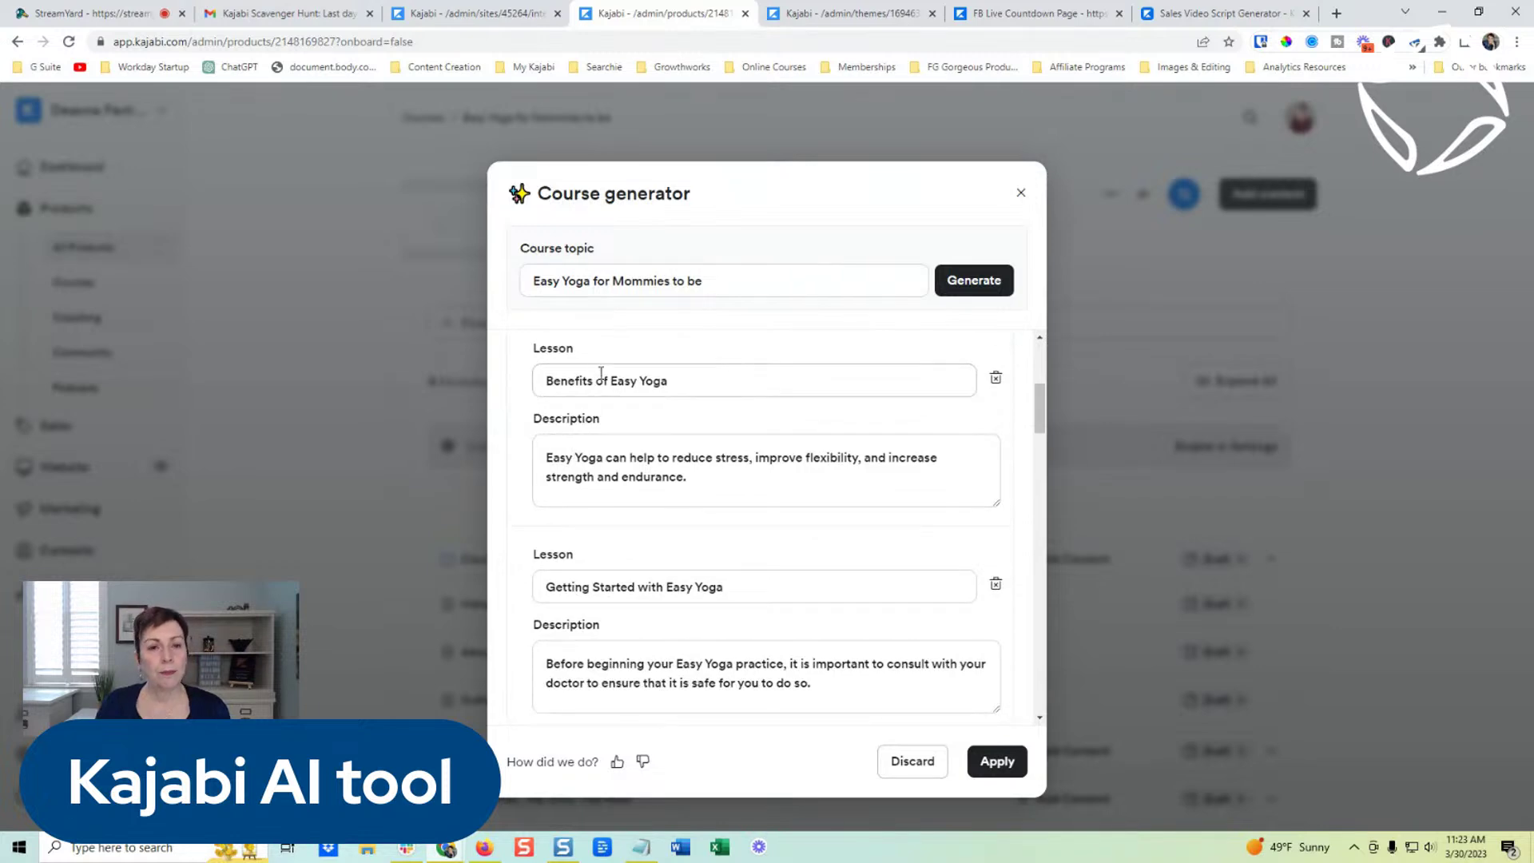
scroll(655, 382, down, 1)
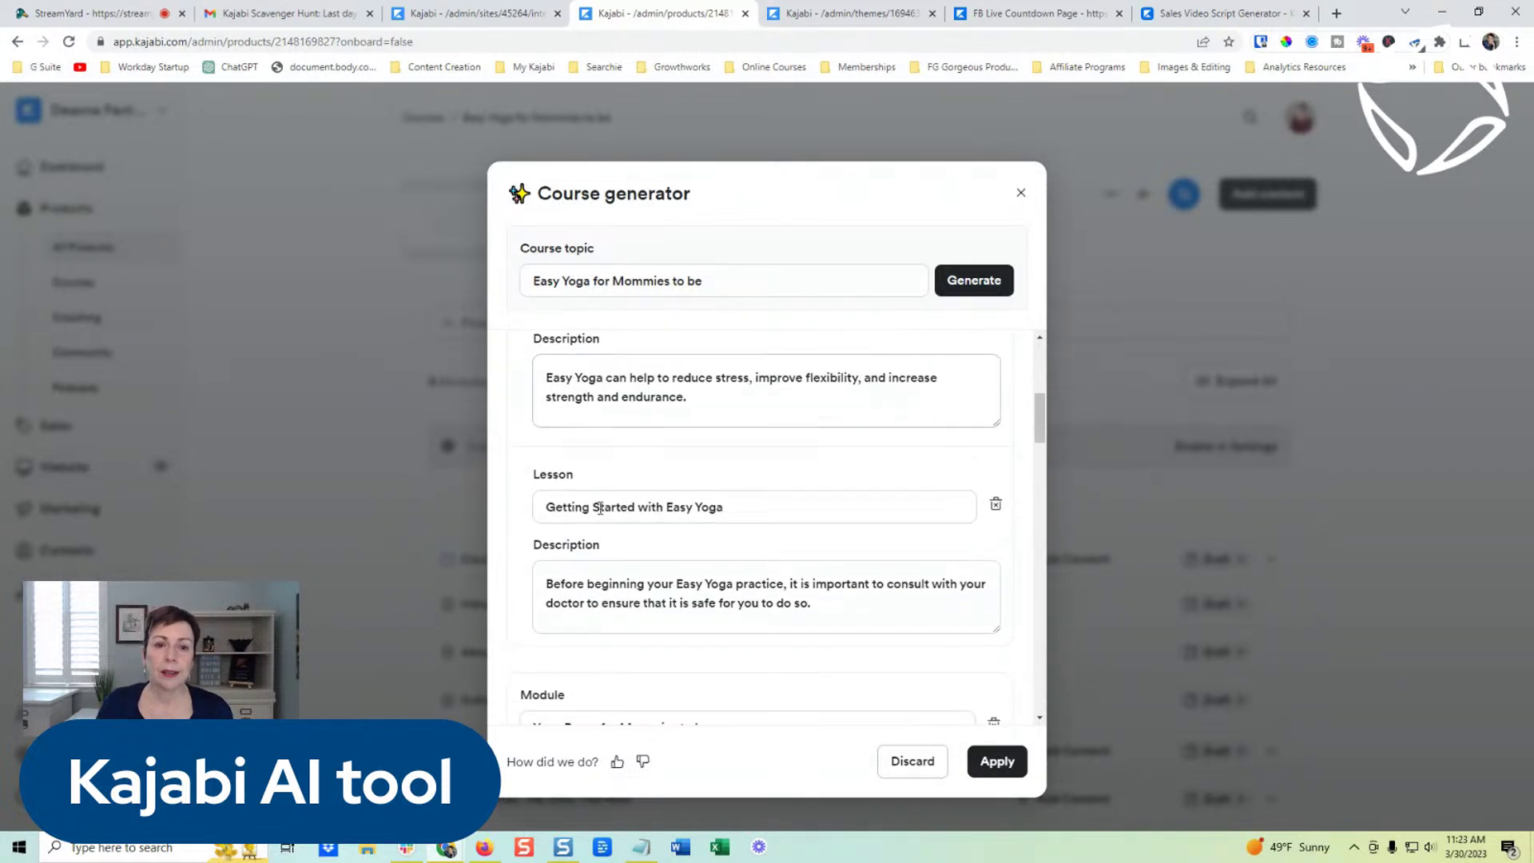
scroll(748, 486, down, 4)
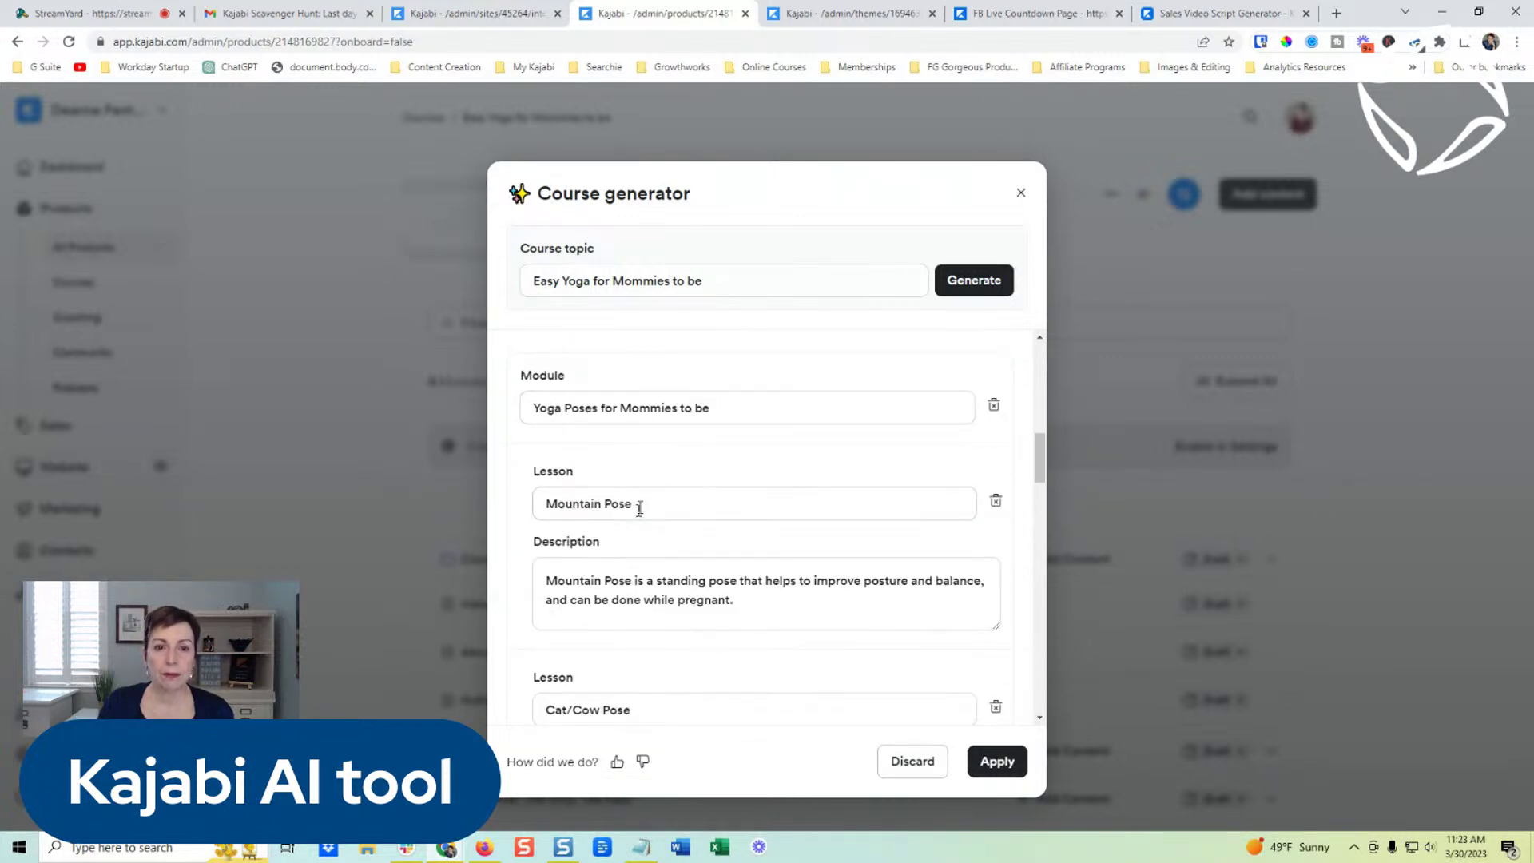
scroll(642, 502, down, 3)
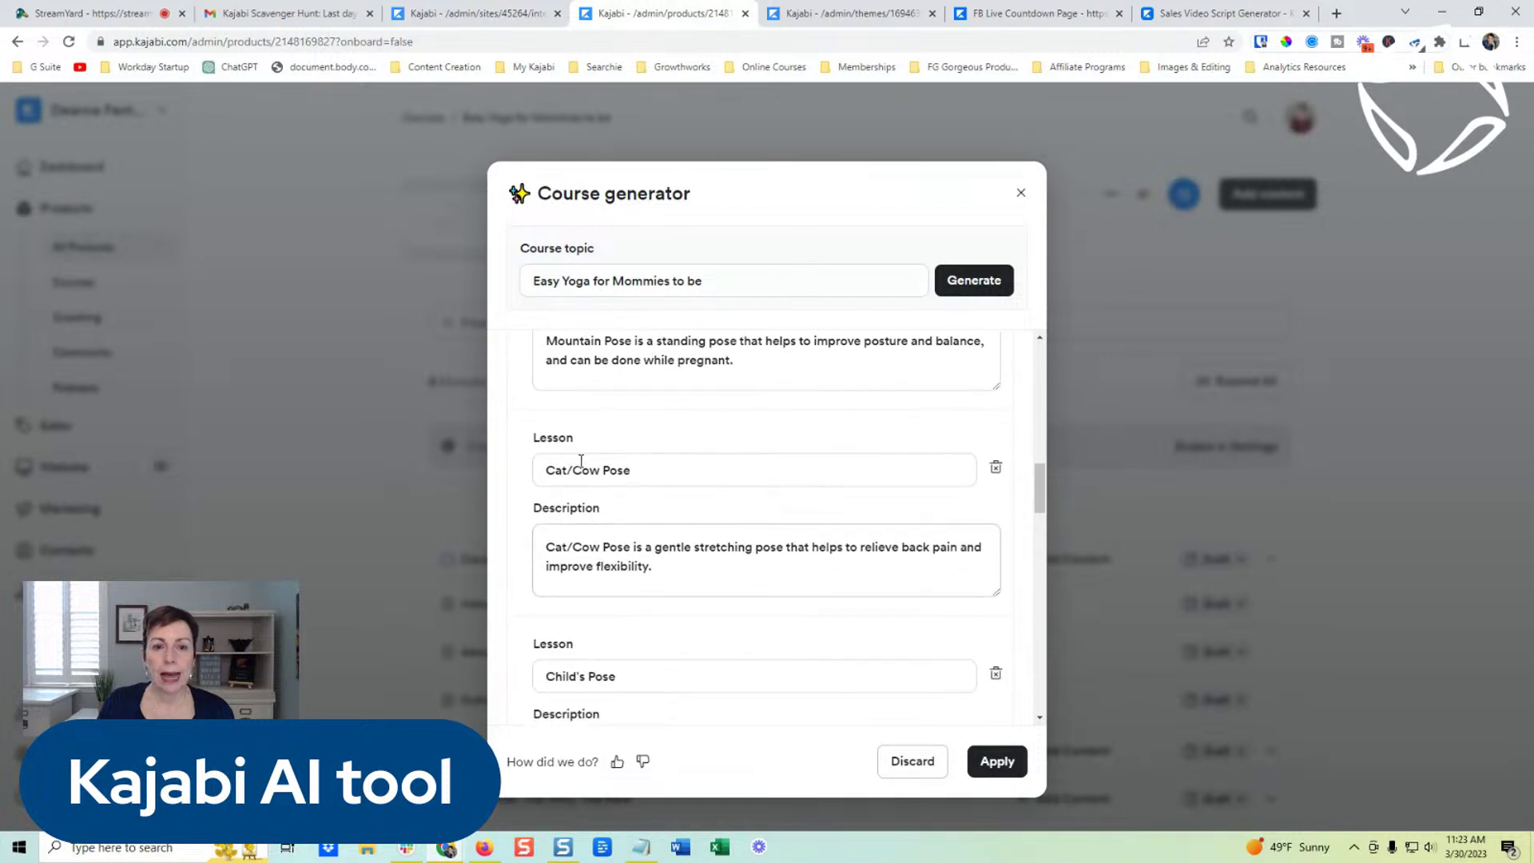
scroll(703, 506, down, 3)
scroll(639, 500, down, 3)
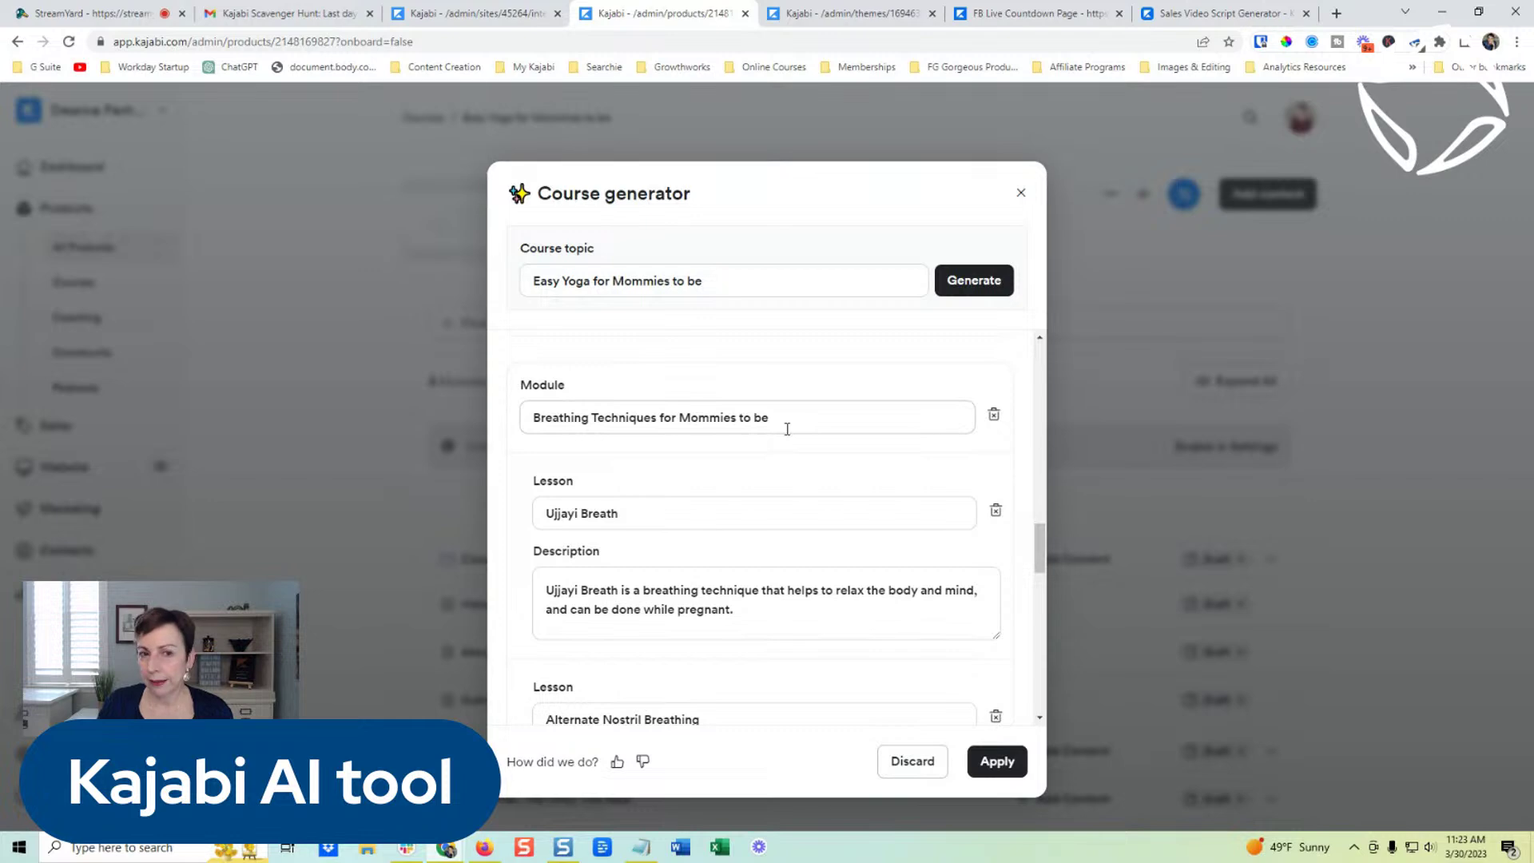
scroll(623, 497, down, 3)
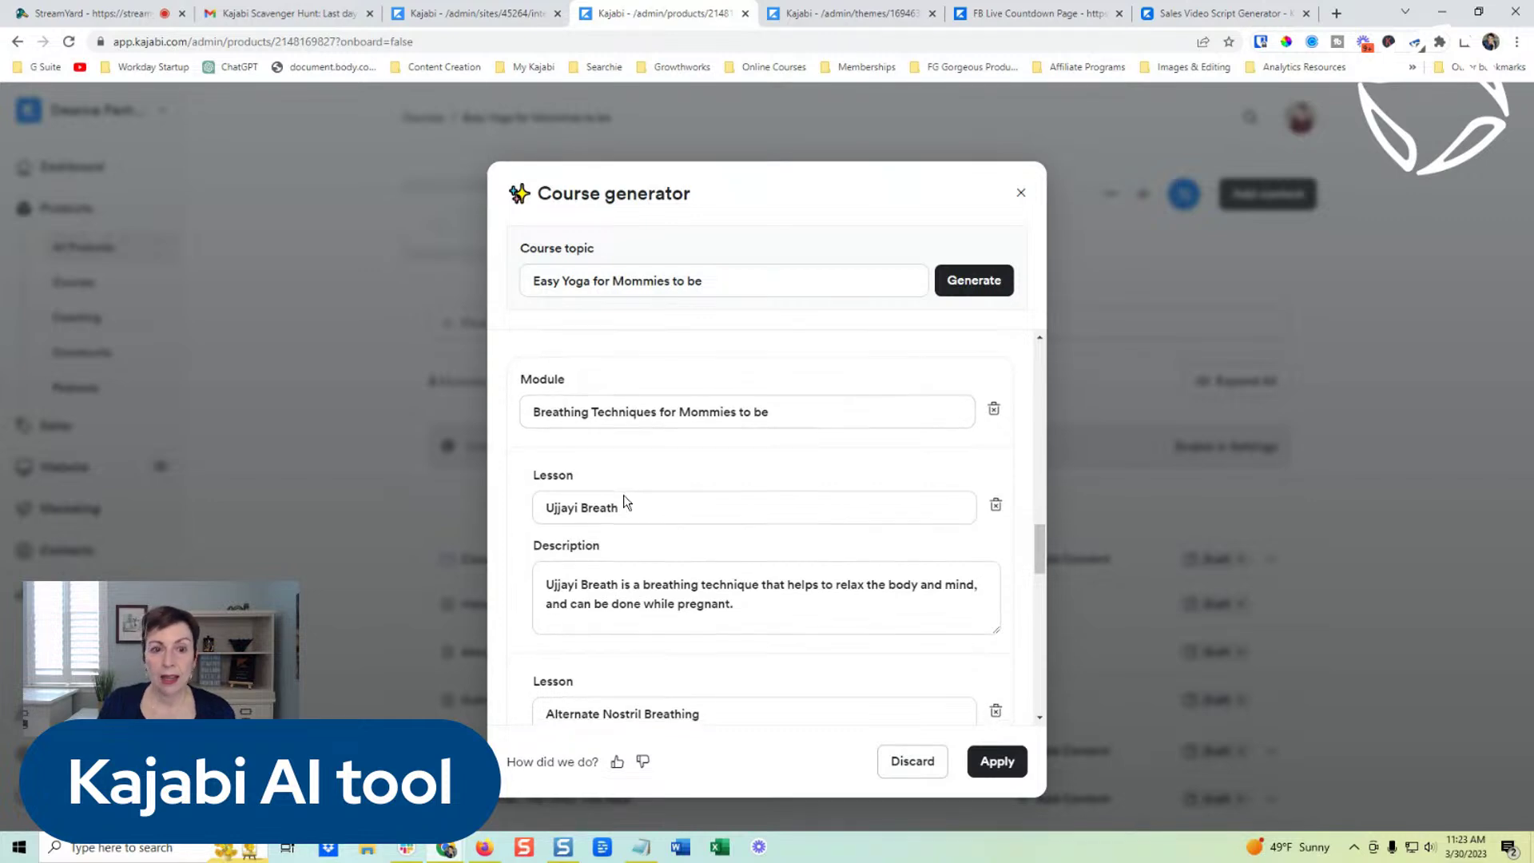
scroll(668, 443, down, 1)
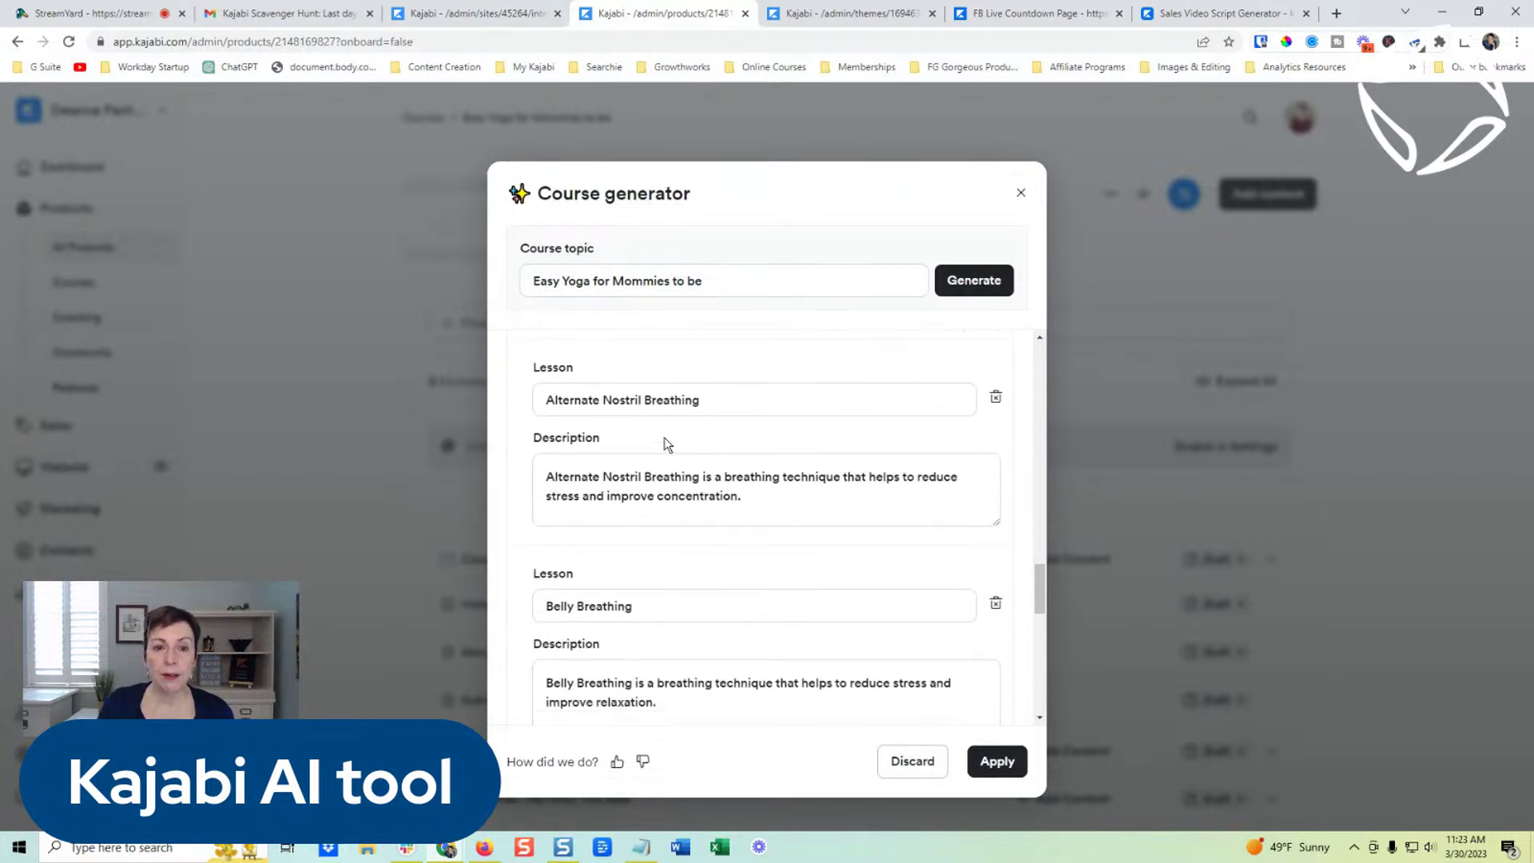
scroll(656, 445, down, 1)
scroll(660, 442, down, 6)
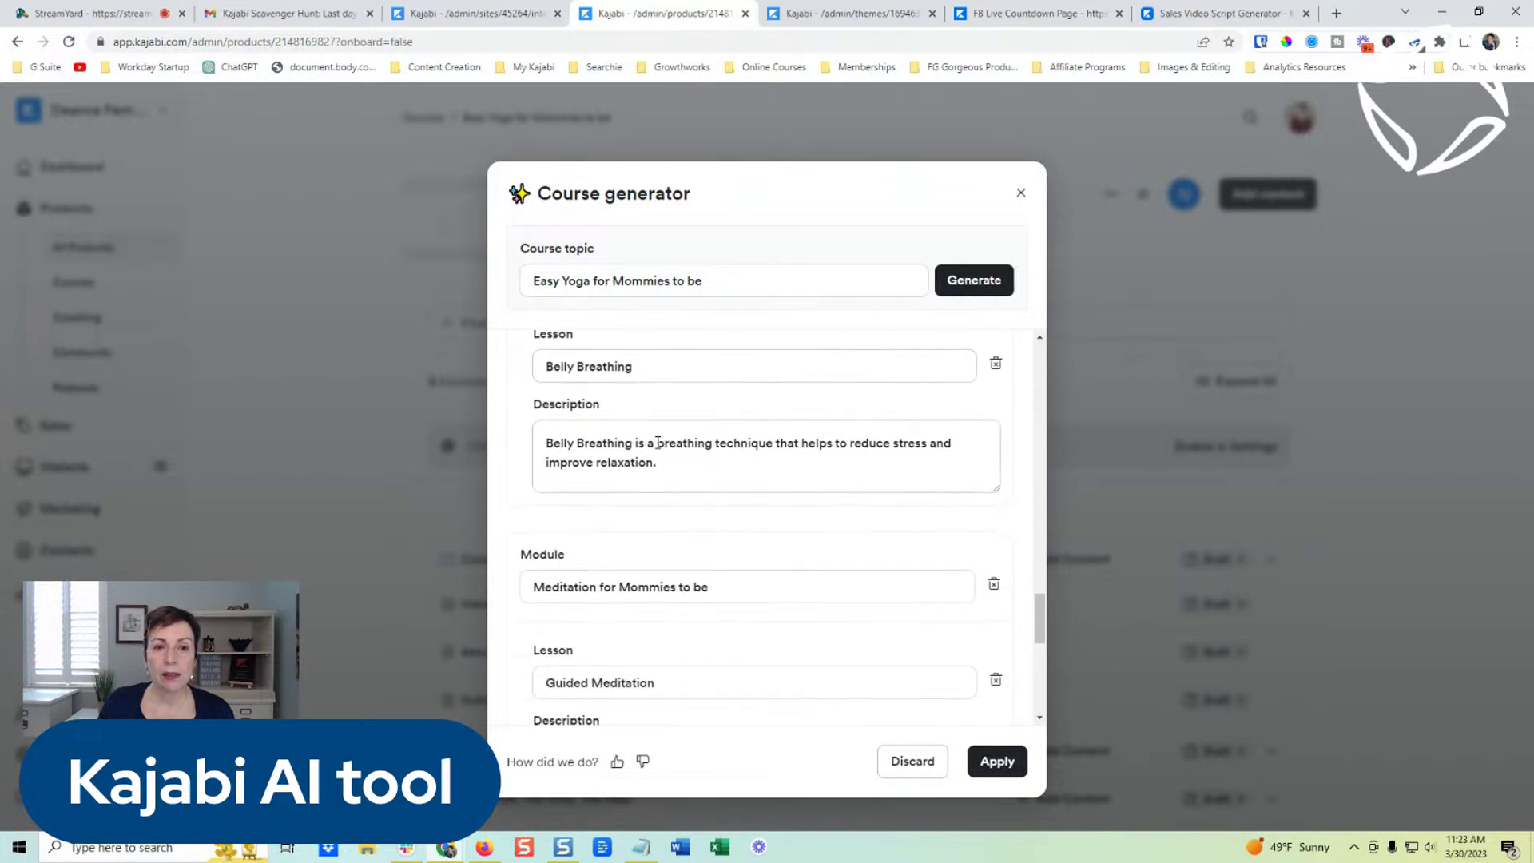
scroll(655, 443, down, 3)
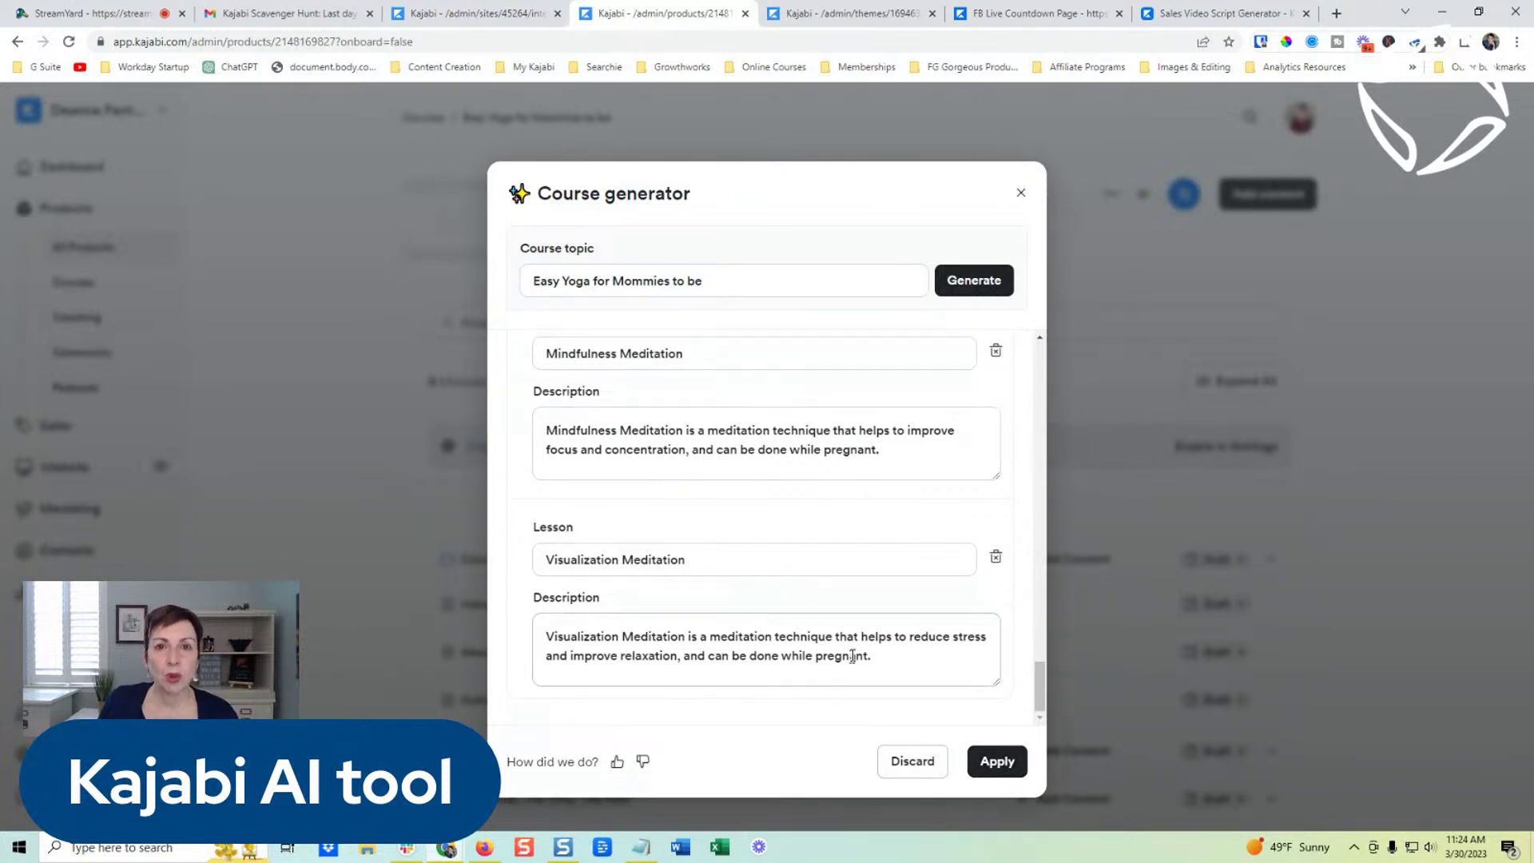
- Apply the generated outline to the course and expand the Breathing Techniques for Mommies to be module to check its lessons
click(997, 761)
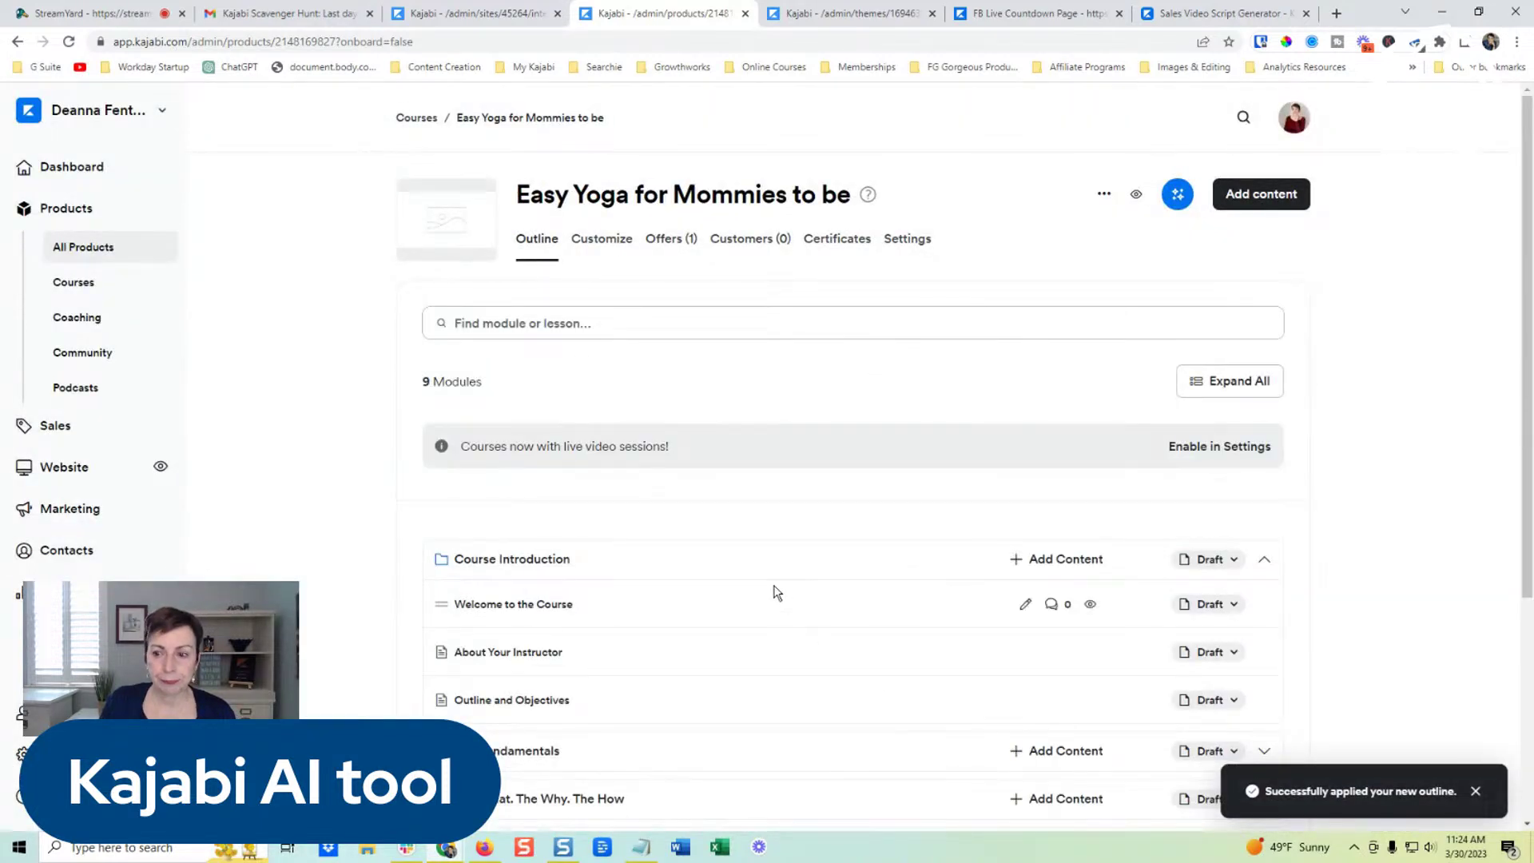
scroll(774, 588, down, 4)
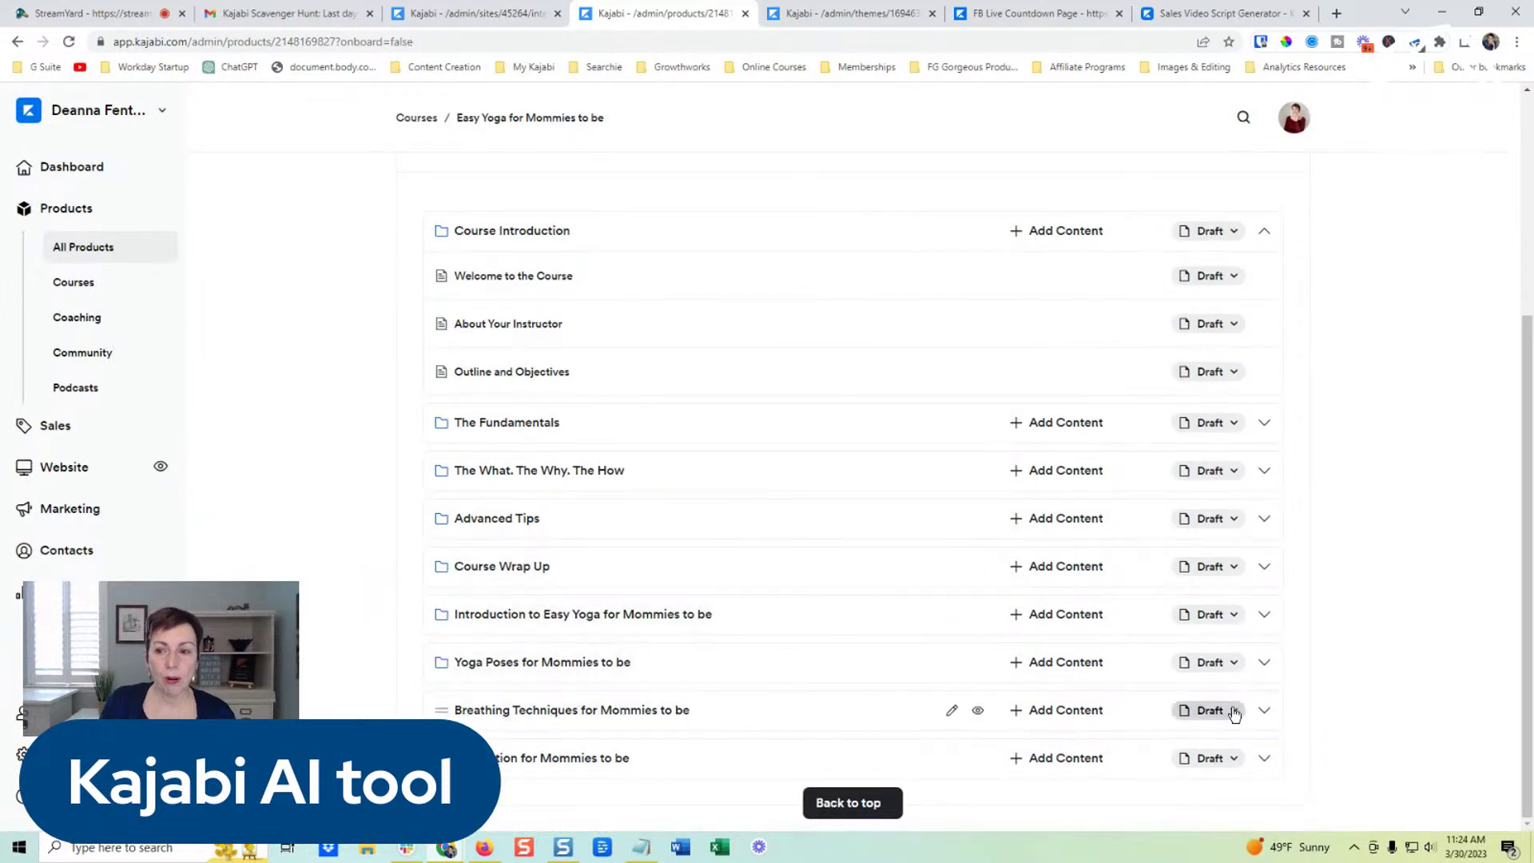
click(1264, 710)
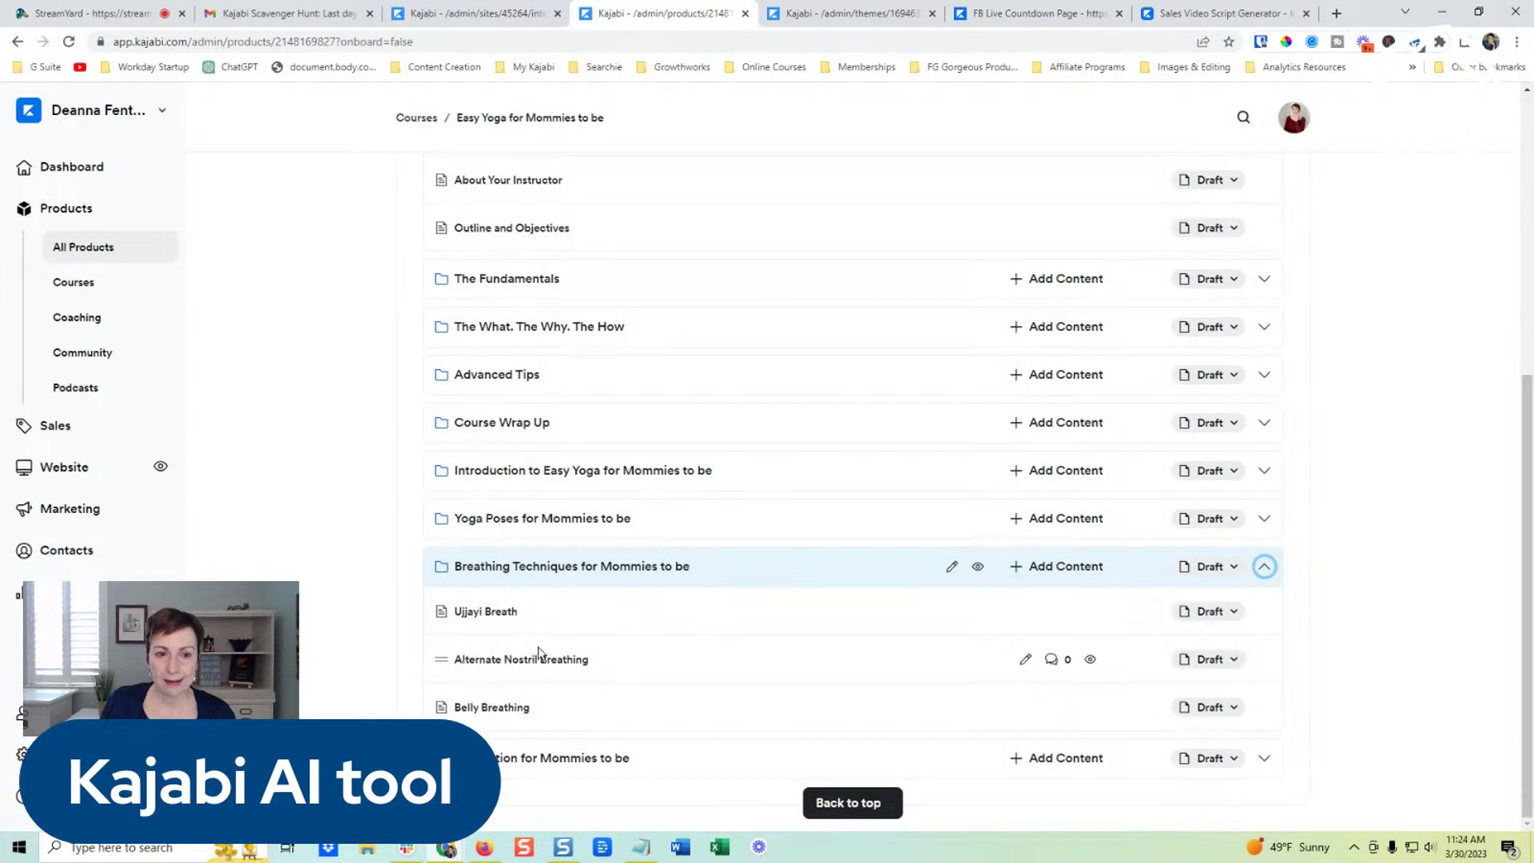
scroll(539, 651, up, 3)
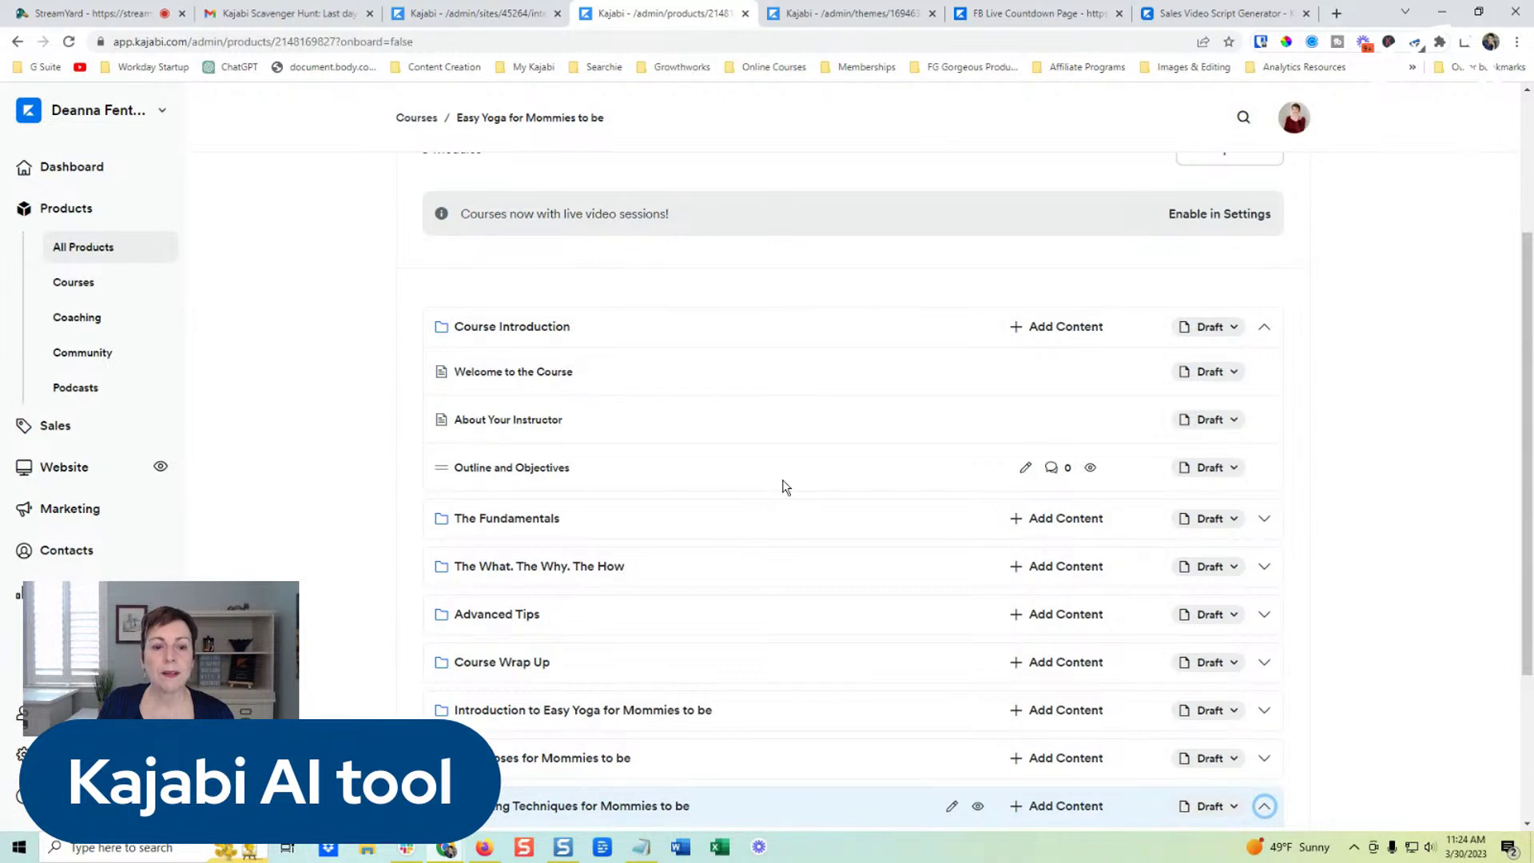
scroll(783, 485, down, 3)
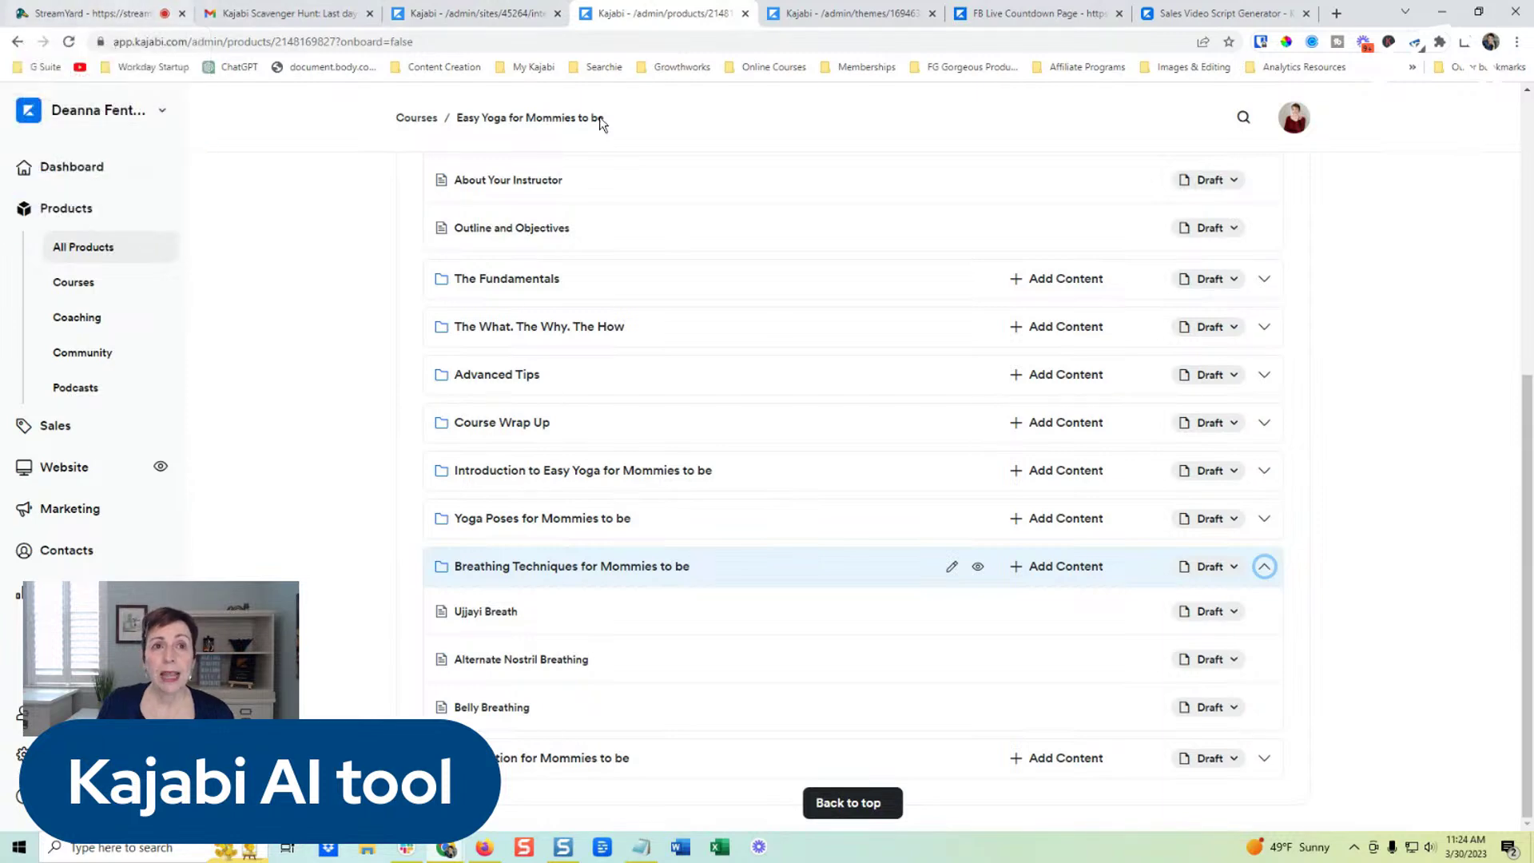
- Switch to the AI Creator Hub site, go back to its main page and review the free AI tools offered
click(1213, 22)
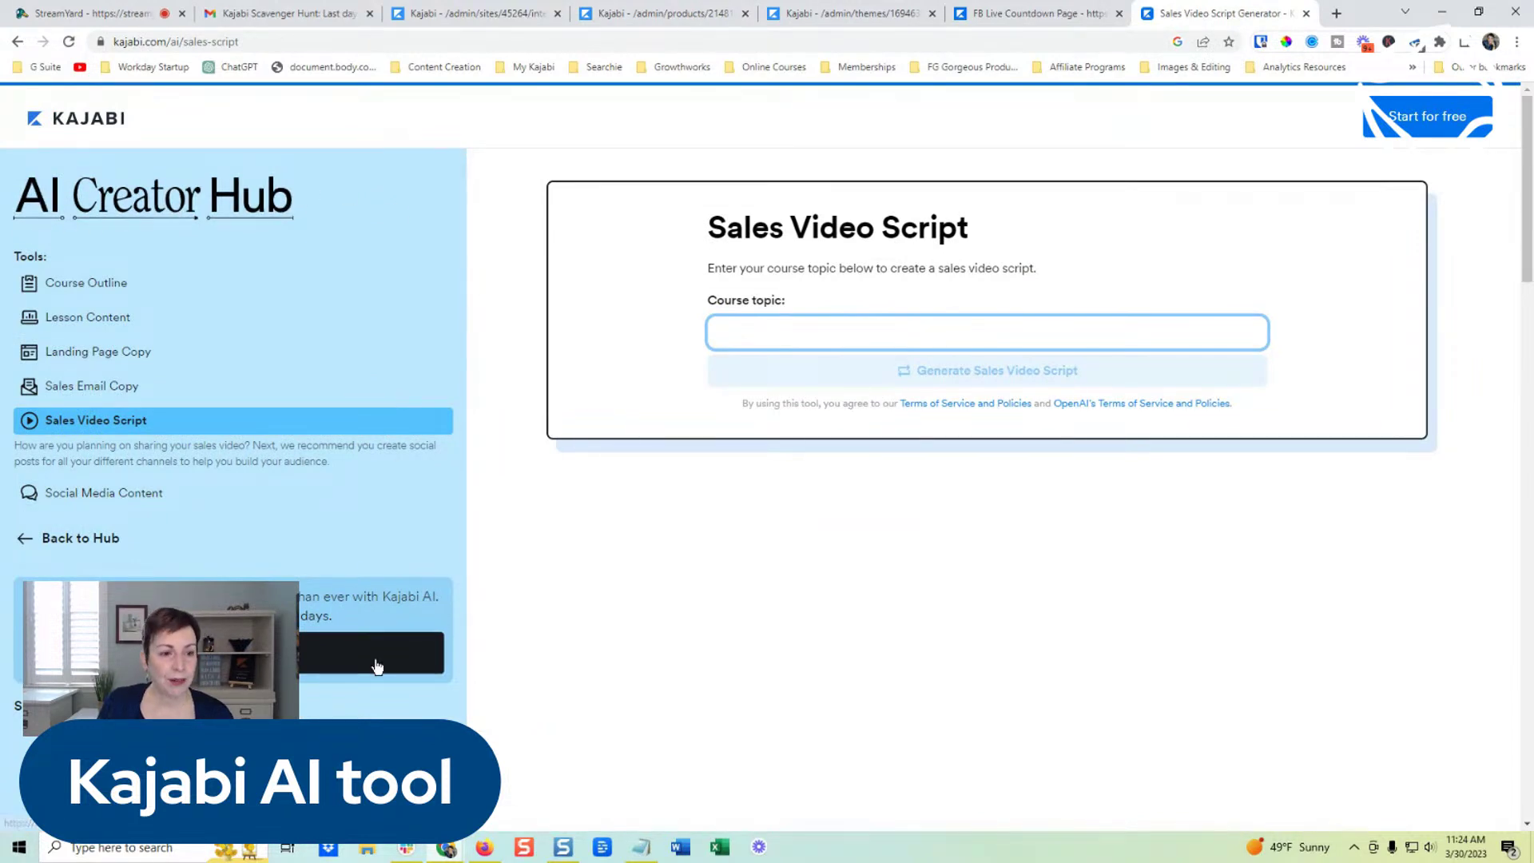
scroll(377, 667, down, 2)
scroll(309, 639, up, 2)
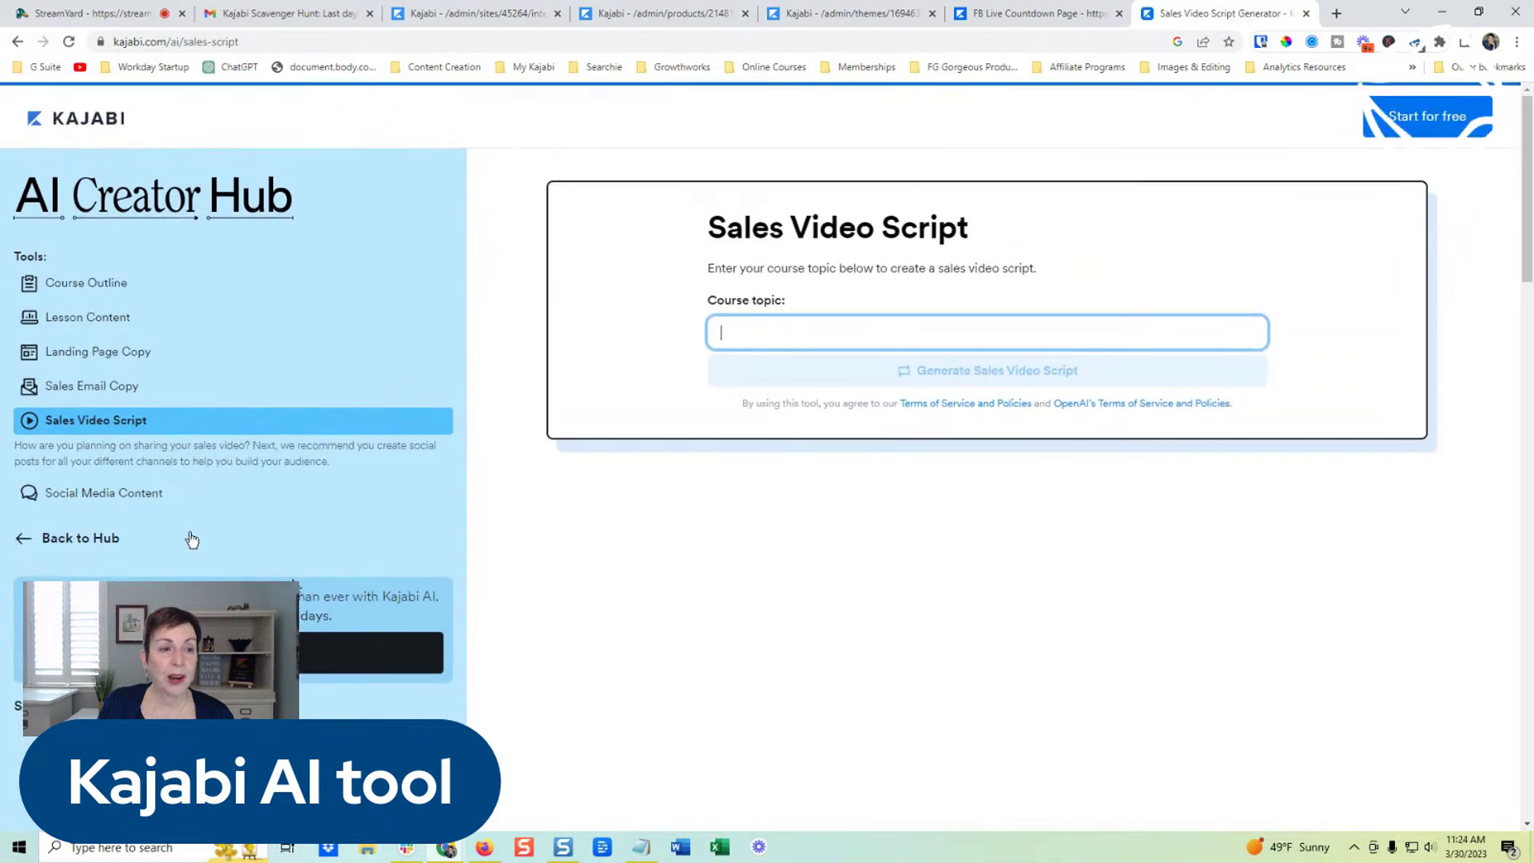
click(112, 539)
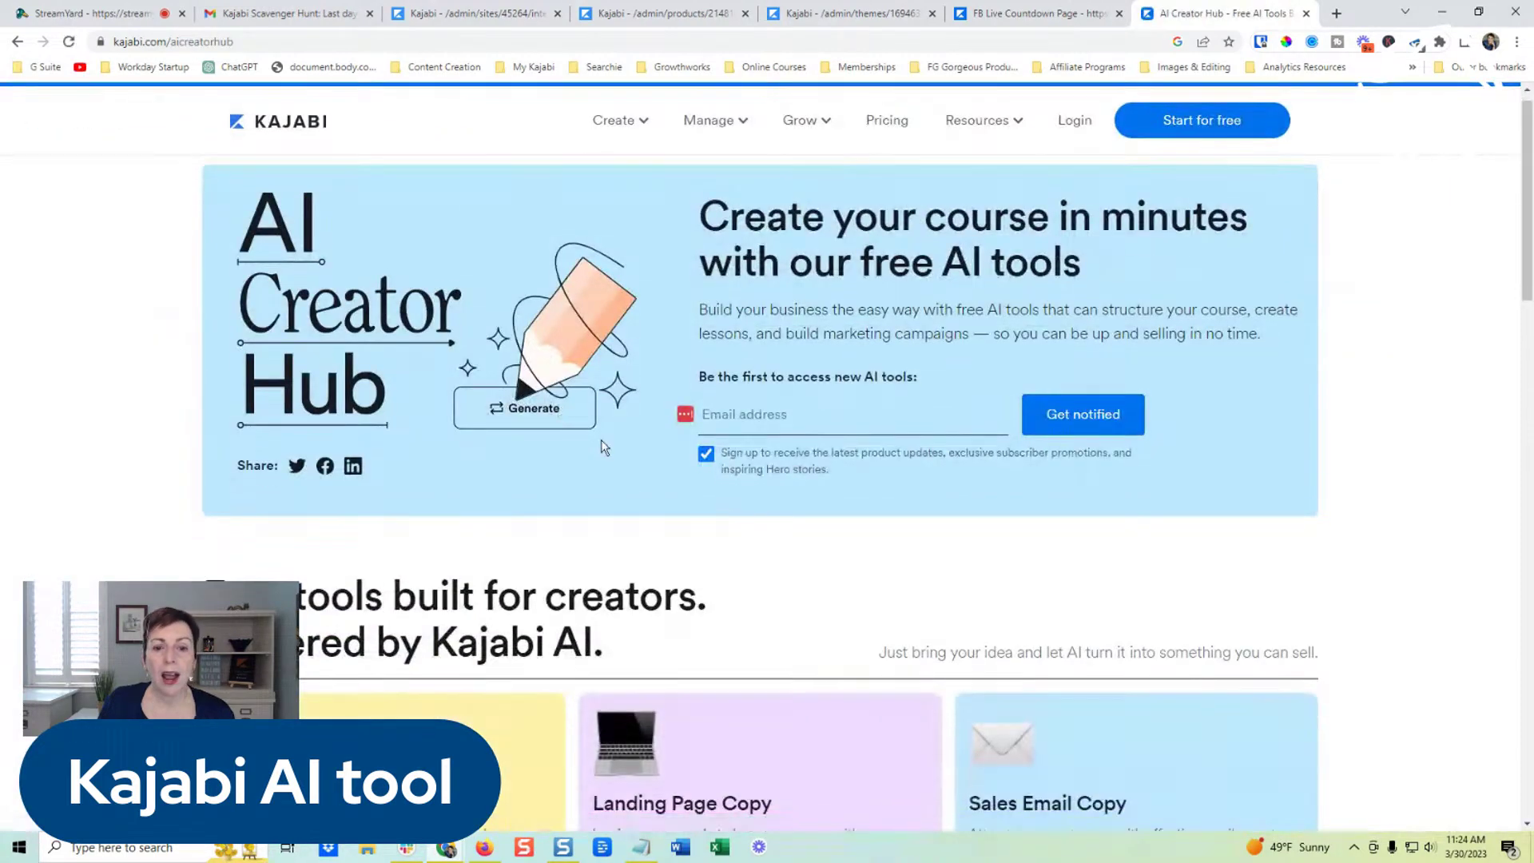
scroll(603, 447, down, 7)
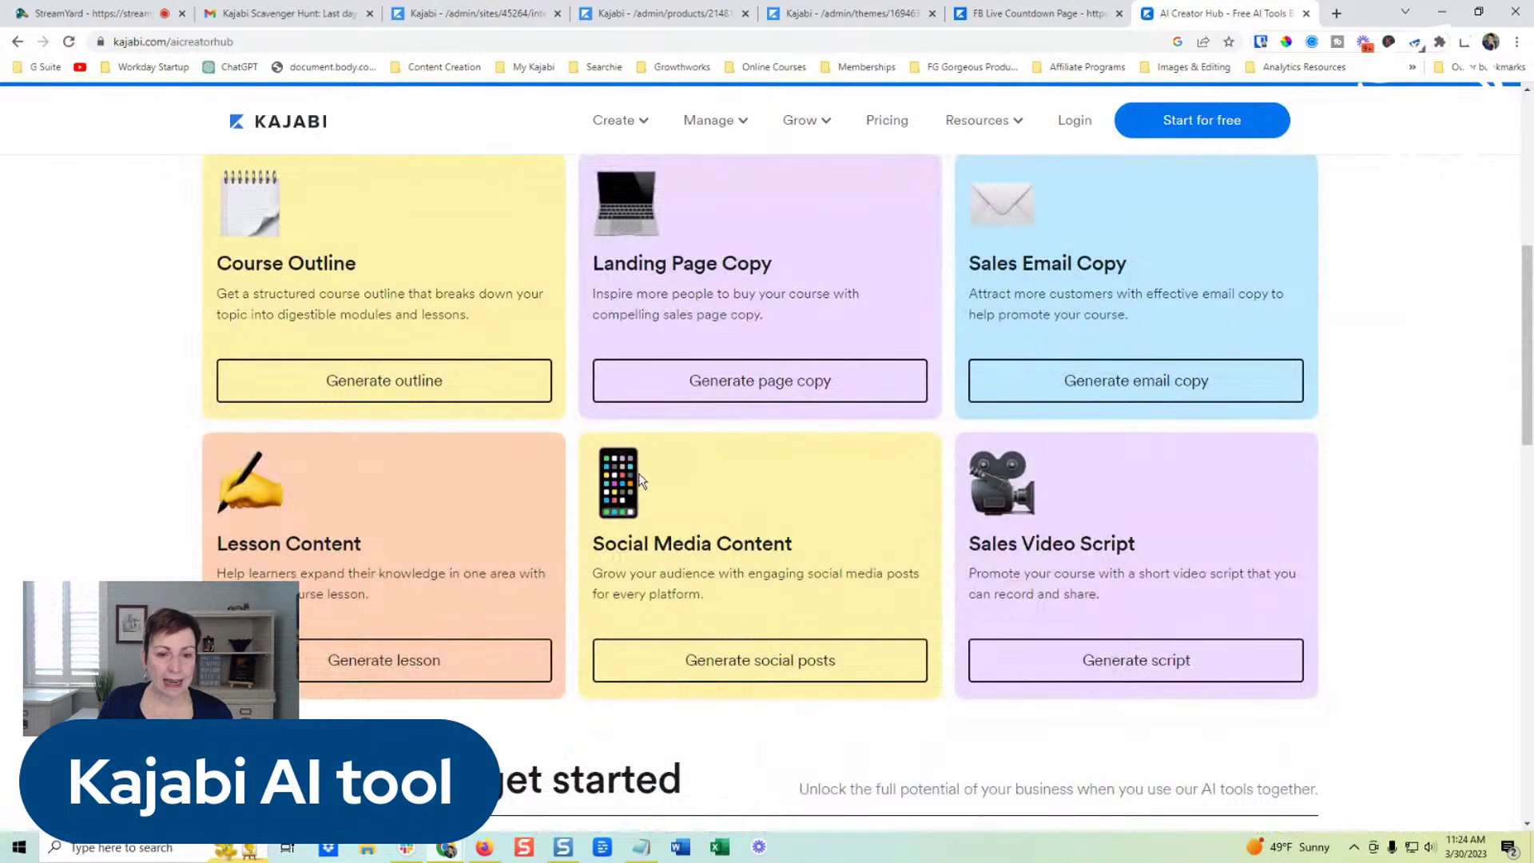
scroll(639, 478, down, 3)
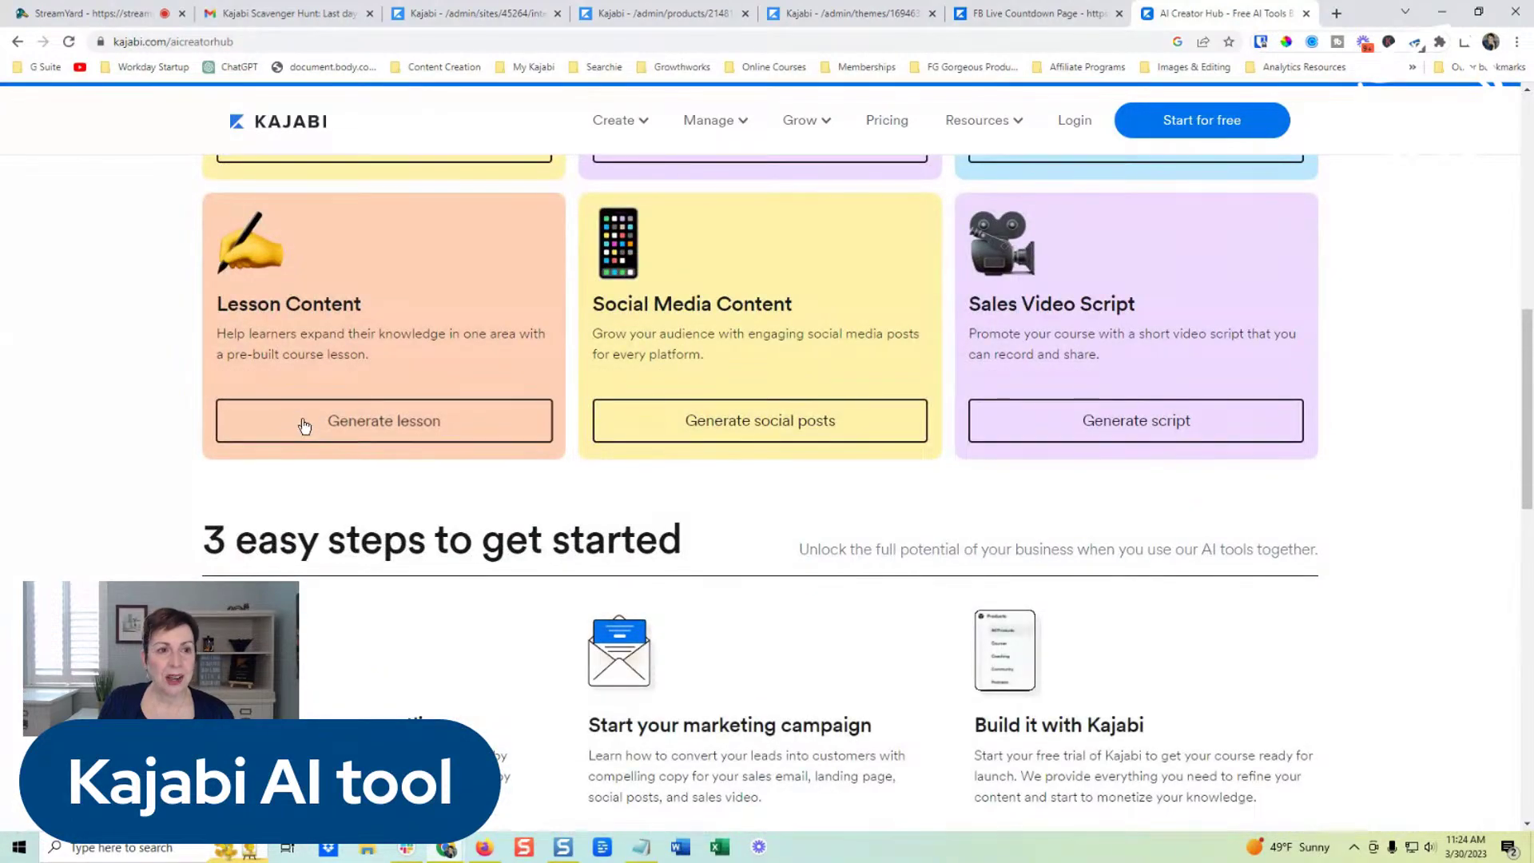
scroll(302, 421, up, 6)
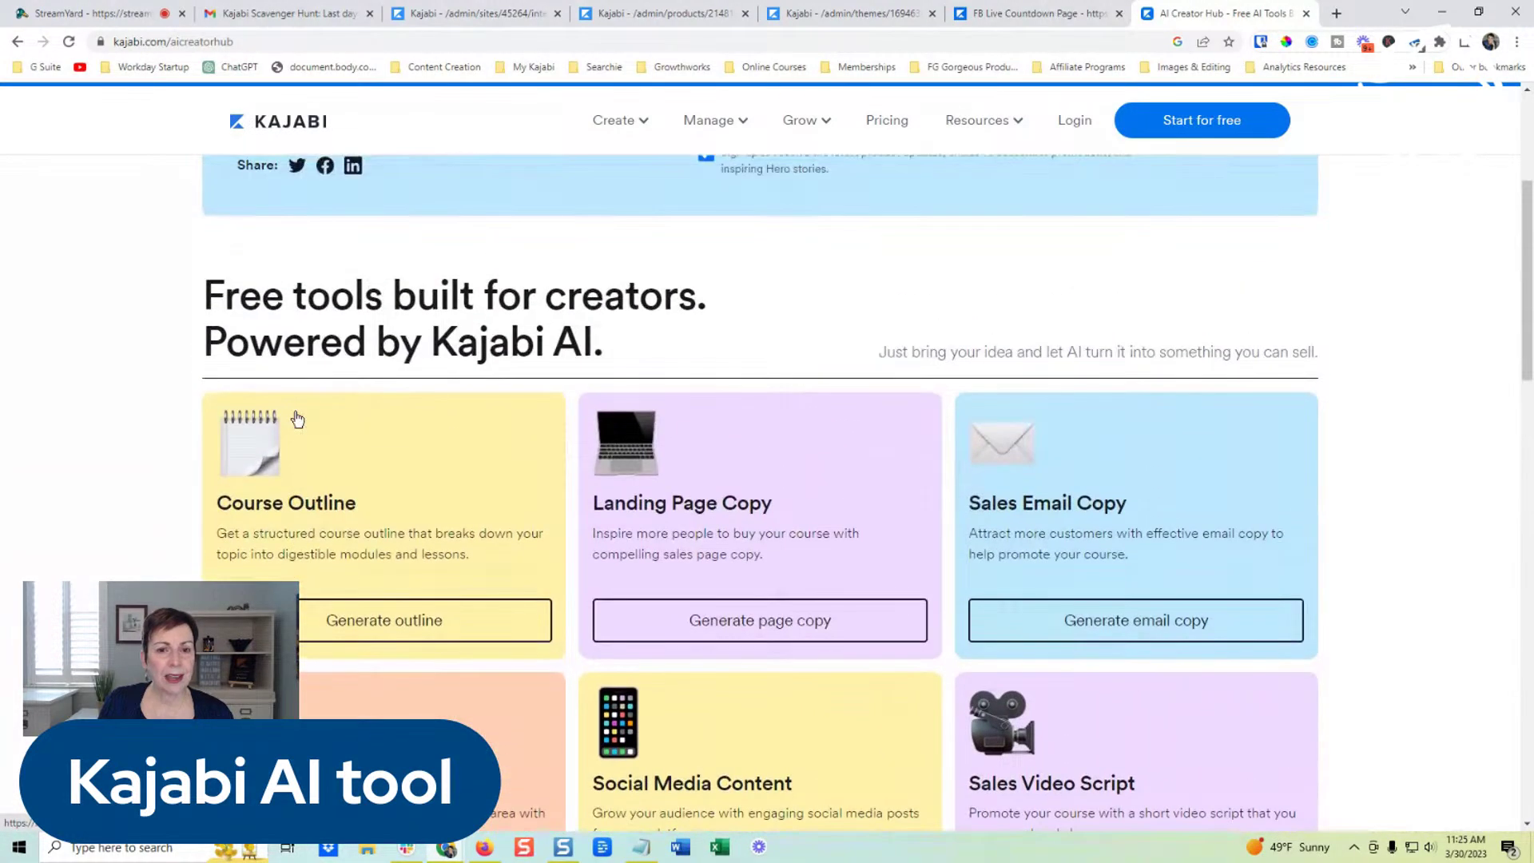
scroll(297, 419, up, 1)
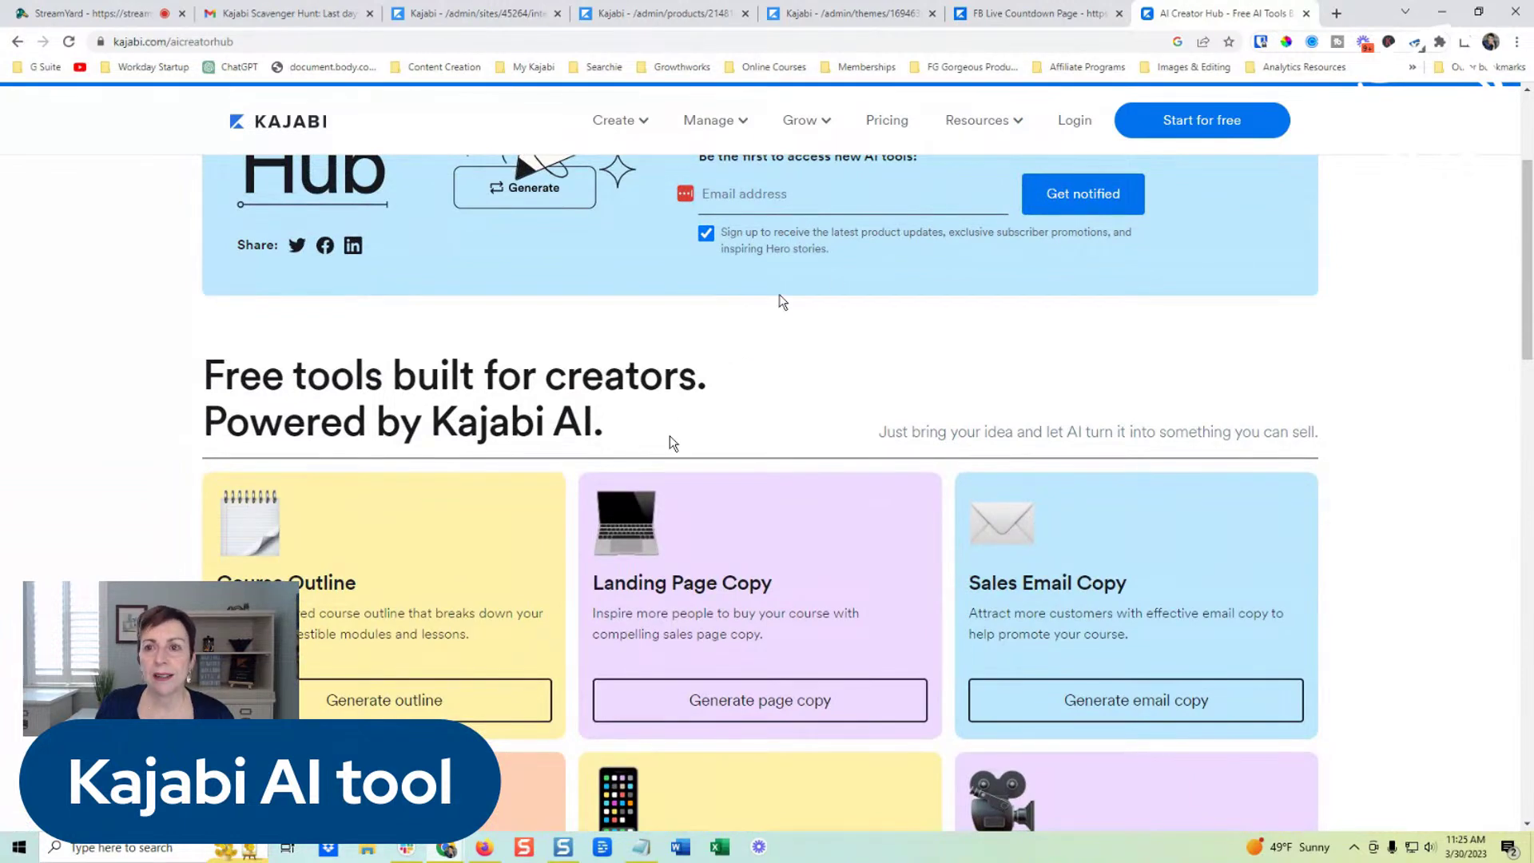
scroll(1008, 461, up, 2)
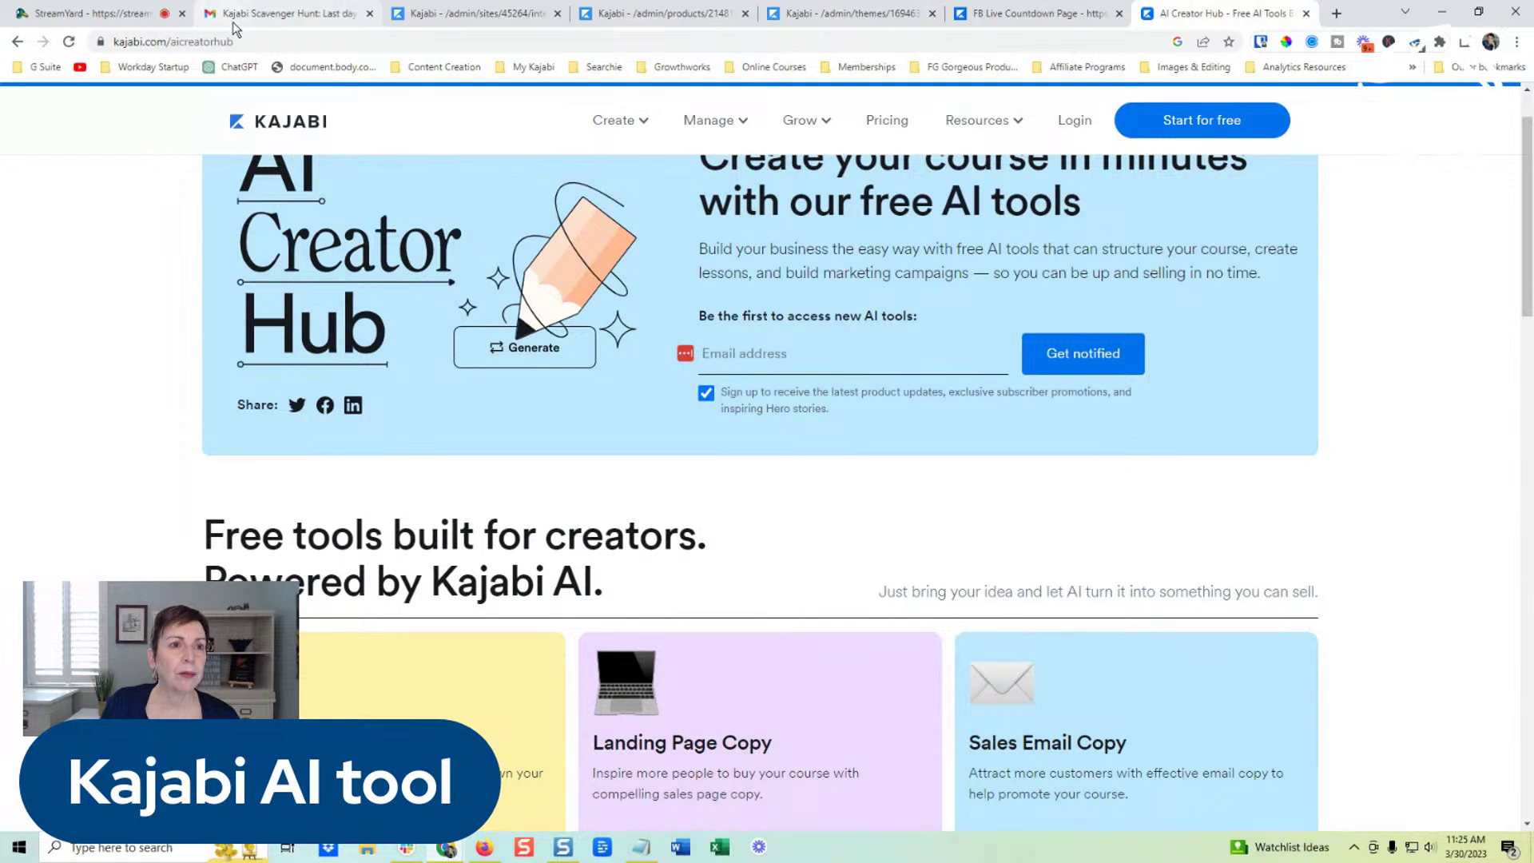
- Switch to the StreamYard broadcast studio
click(132, 13)
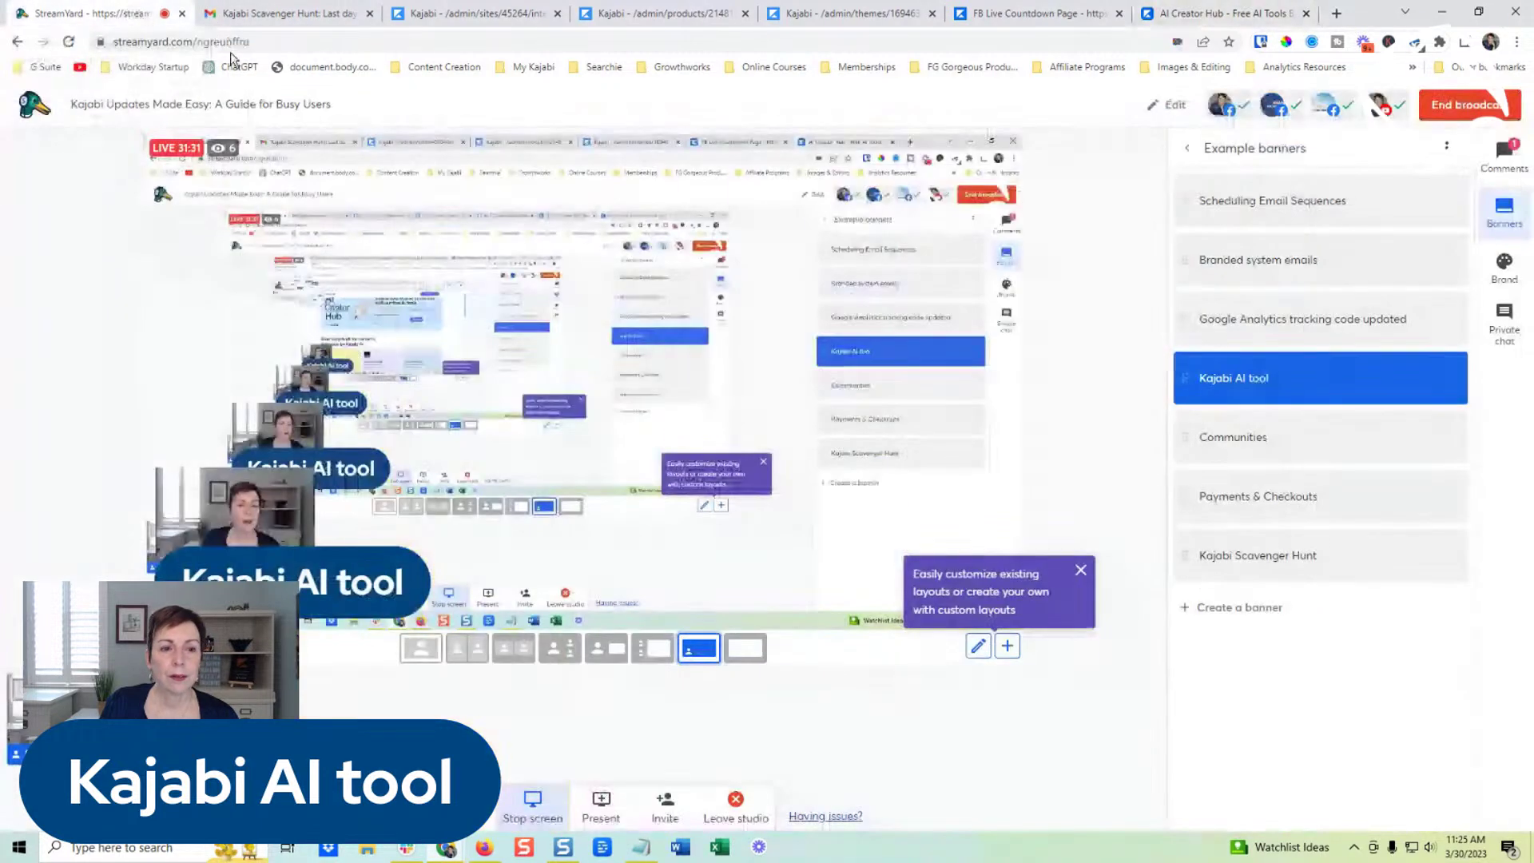